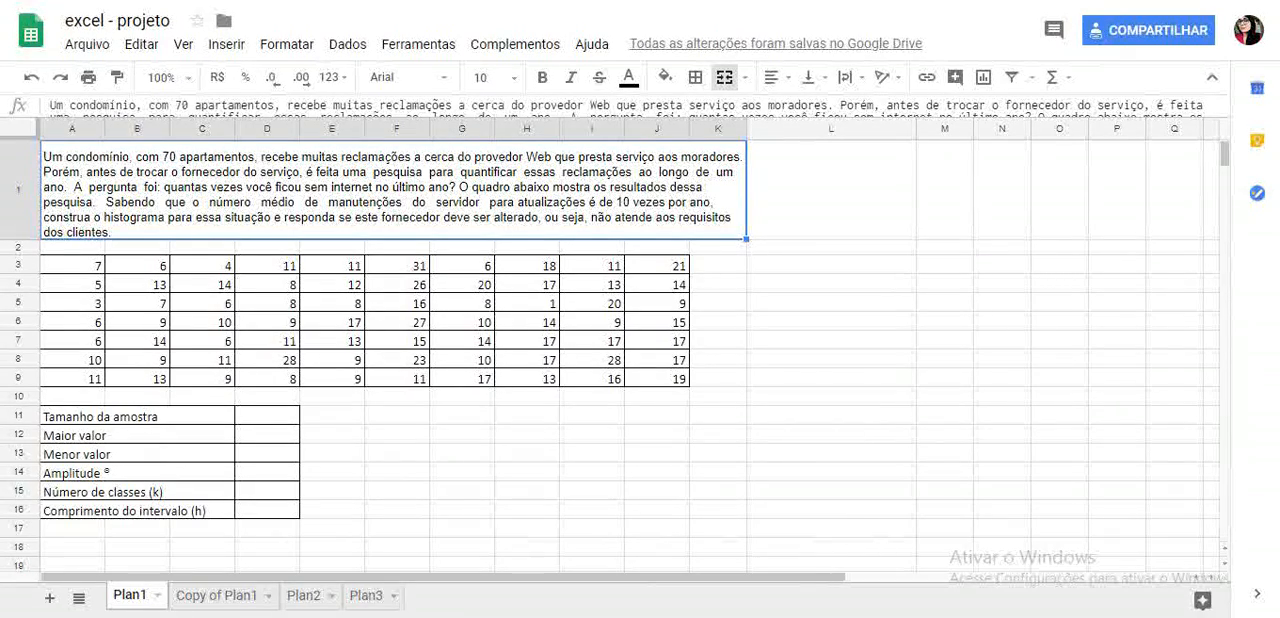
# - Calculate the sample size in D11 by counting the numeric values in A3:J9 with CONT.NÚM
pyautogui.moveTo(73, 265); pyautogui.dragTo(657, 379)
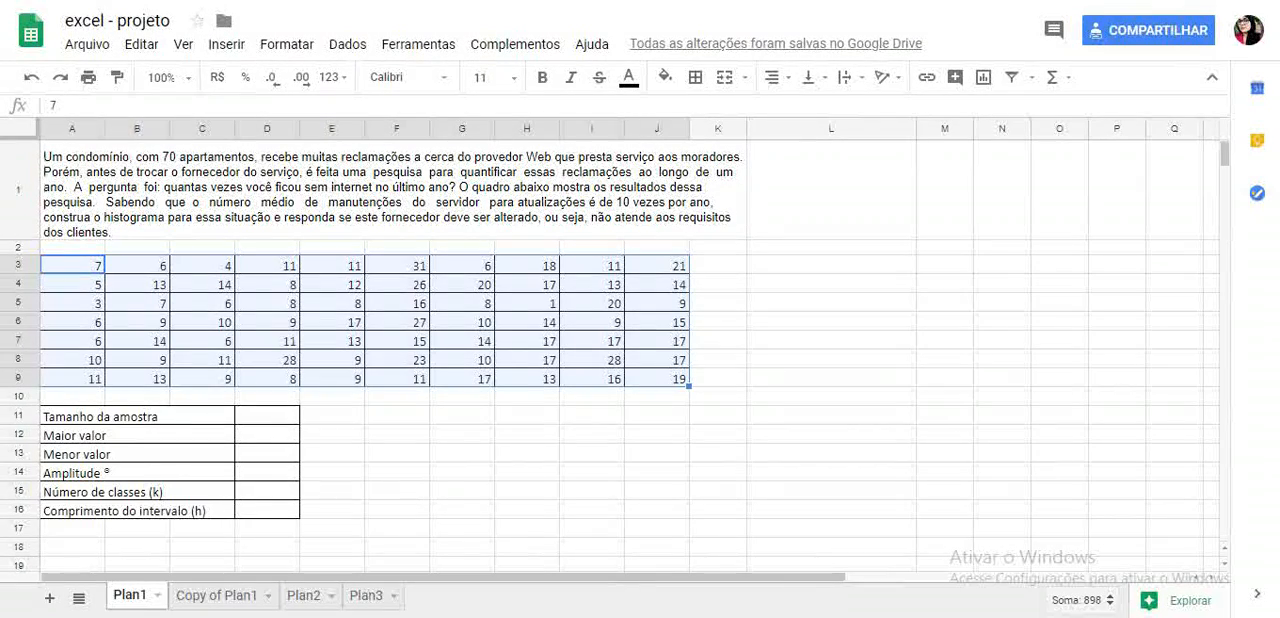
pyautogui.click(267, 415)
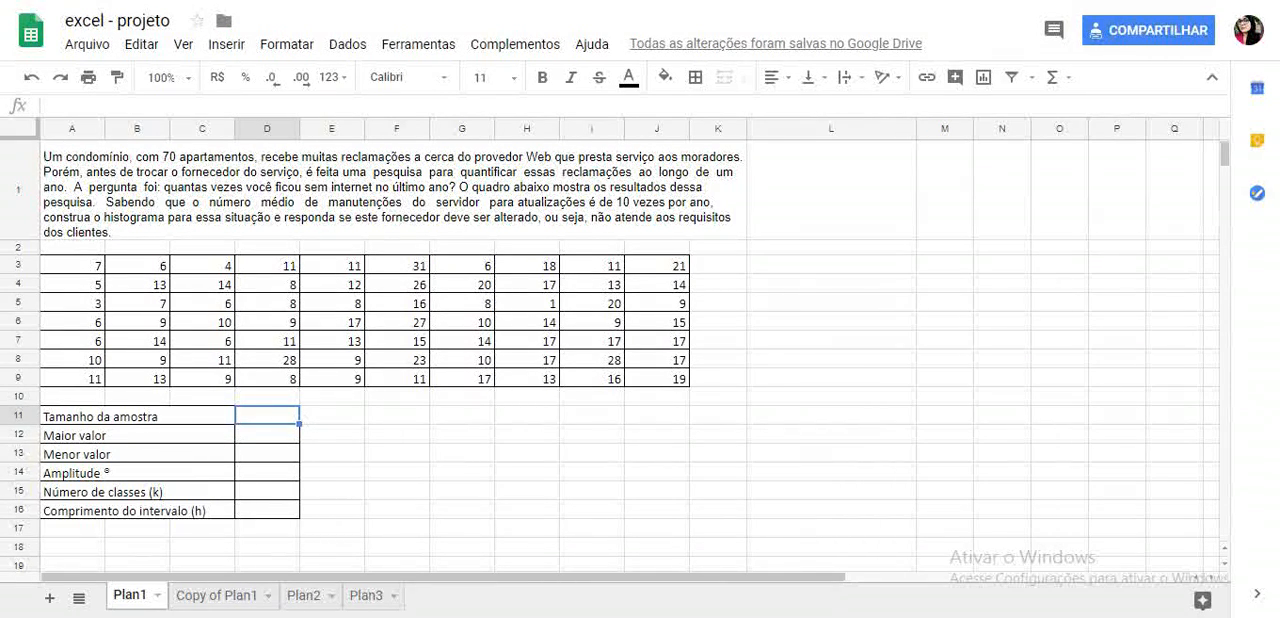
pyautogui.write('=')
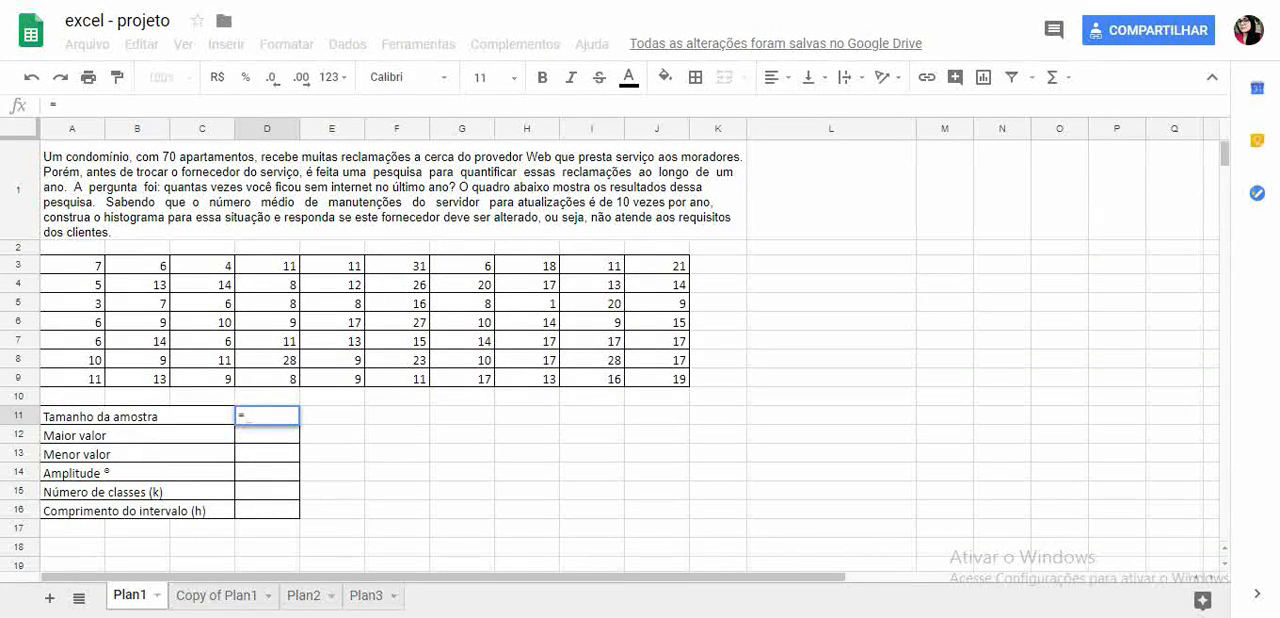
pyautogui.write('cont.')
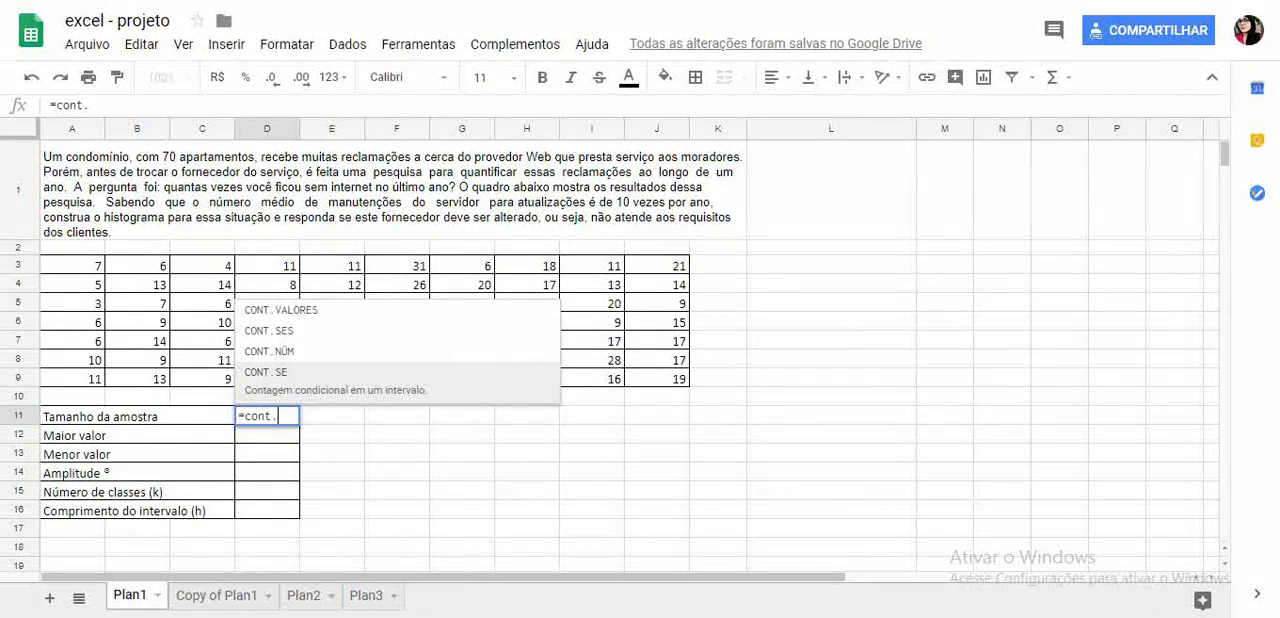
pyautogui.write('n')
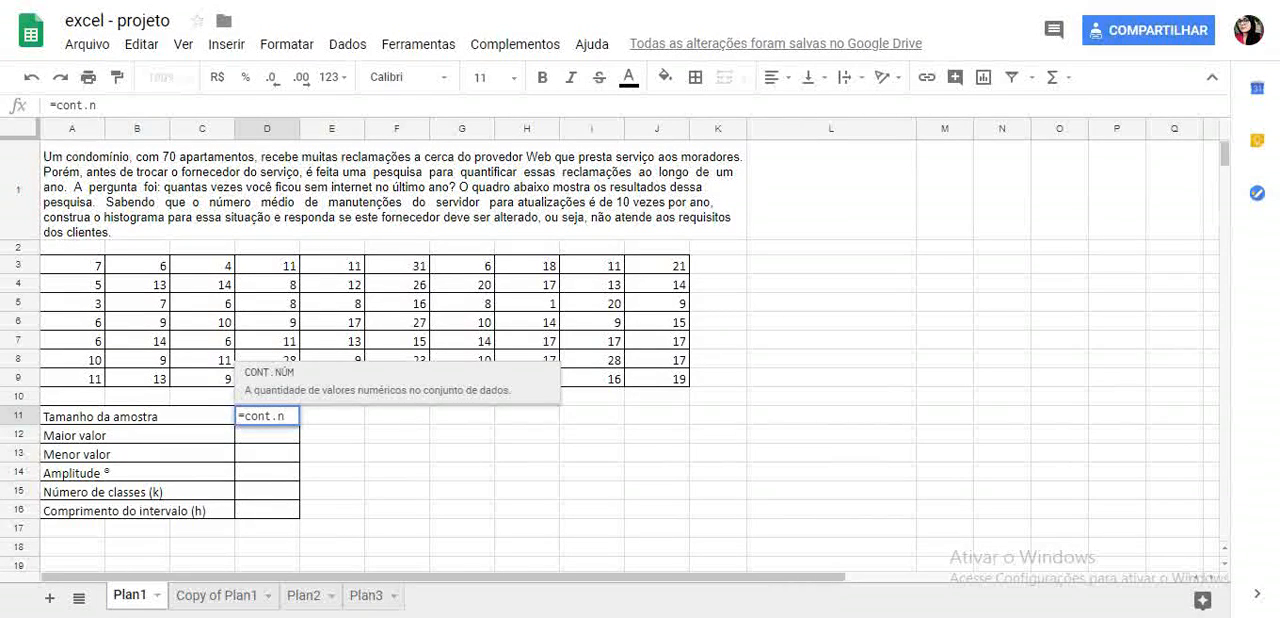
pyautogui.press('Tab')
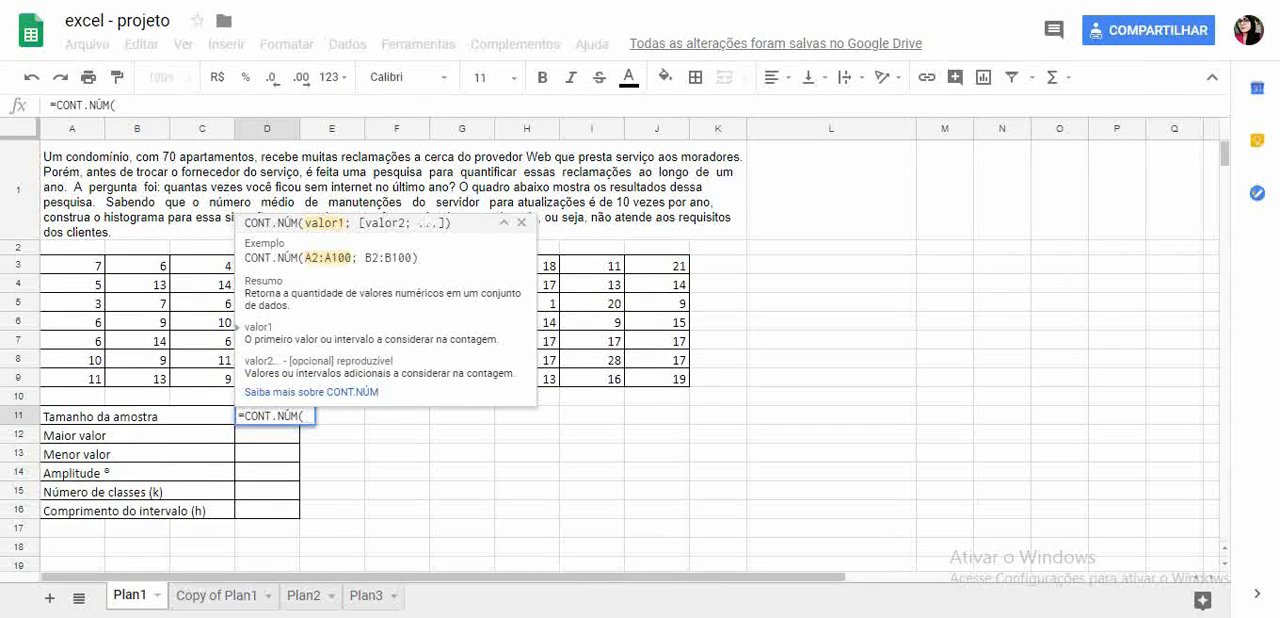
pyautogui.click(72, 247)
pyautogui.moveTo(72, 265); pyautogui.dragTo(657, 378)
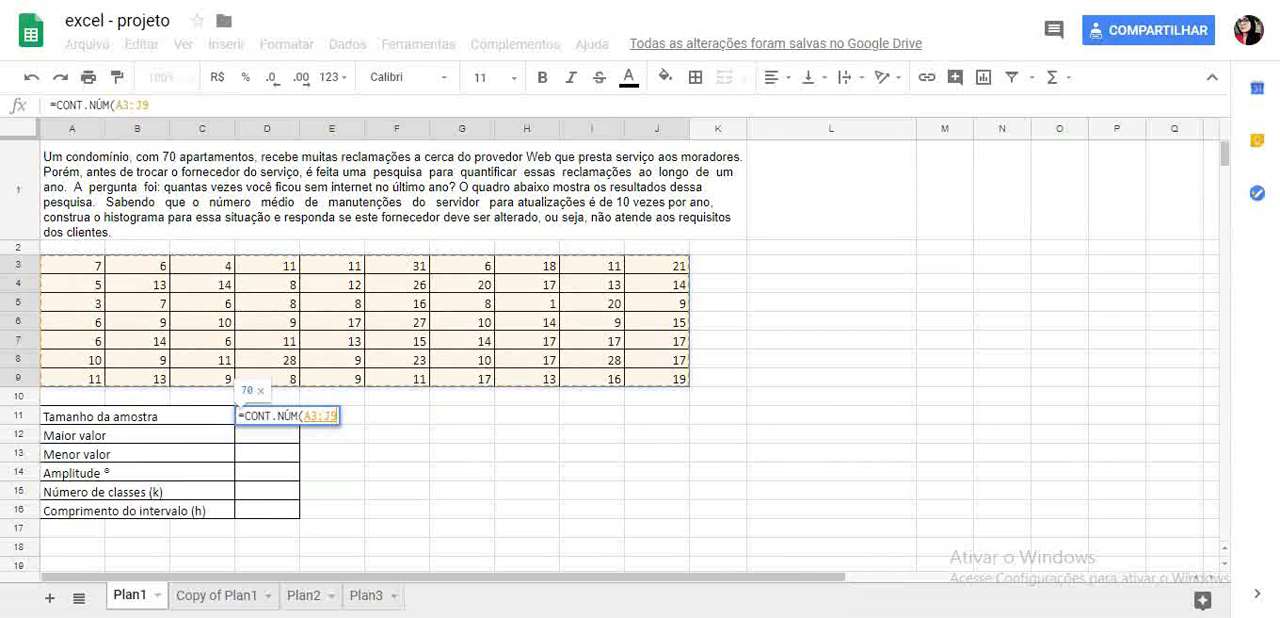
pyautogui.press('Return')
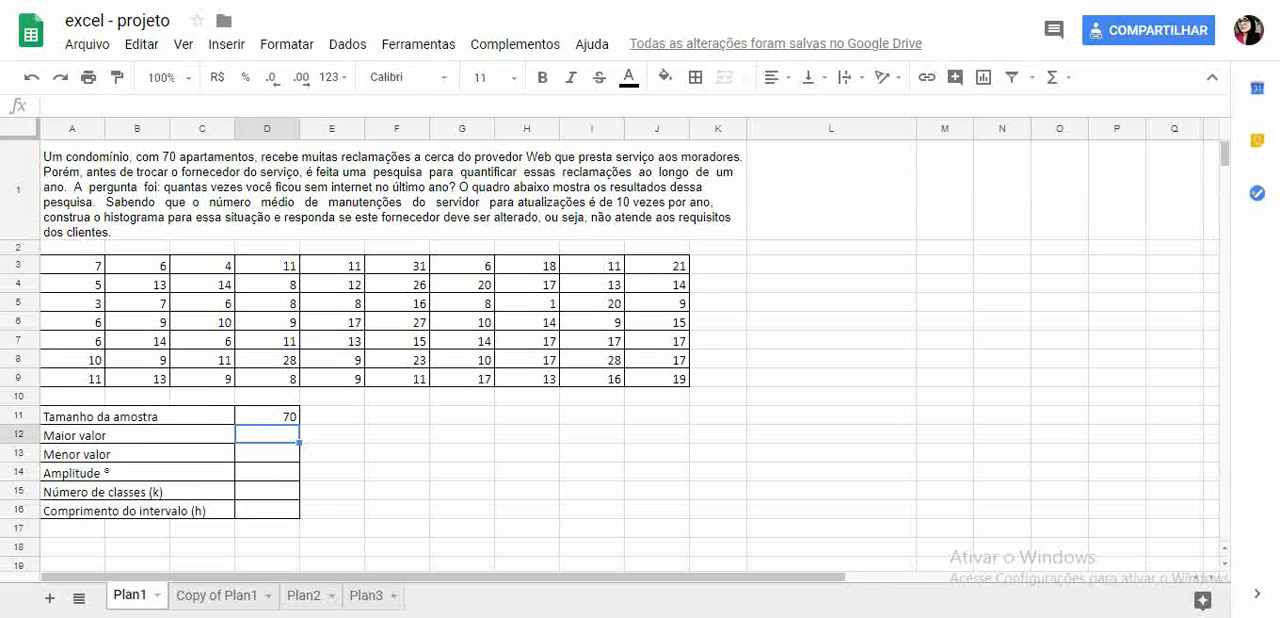
# - Calculate the largest value in D12 with MÁXIMO over the range A3:J9
pyautogui.write('=maxi')
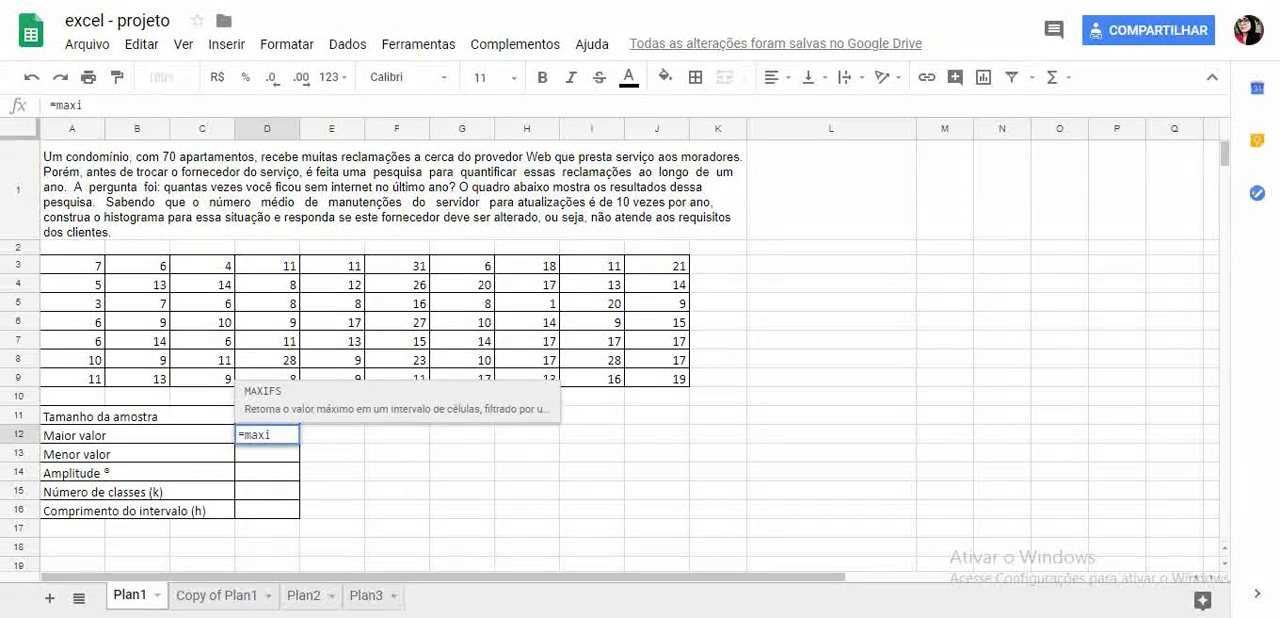
pyautogui.press('BackSpace')
pyautogui.press('BackSpace')
pyautogui.press('BackSpace')
pyautogui.write('áx')
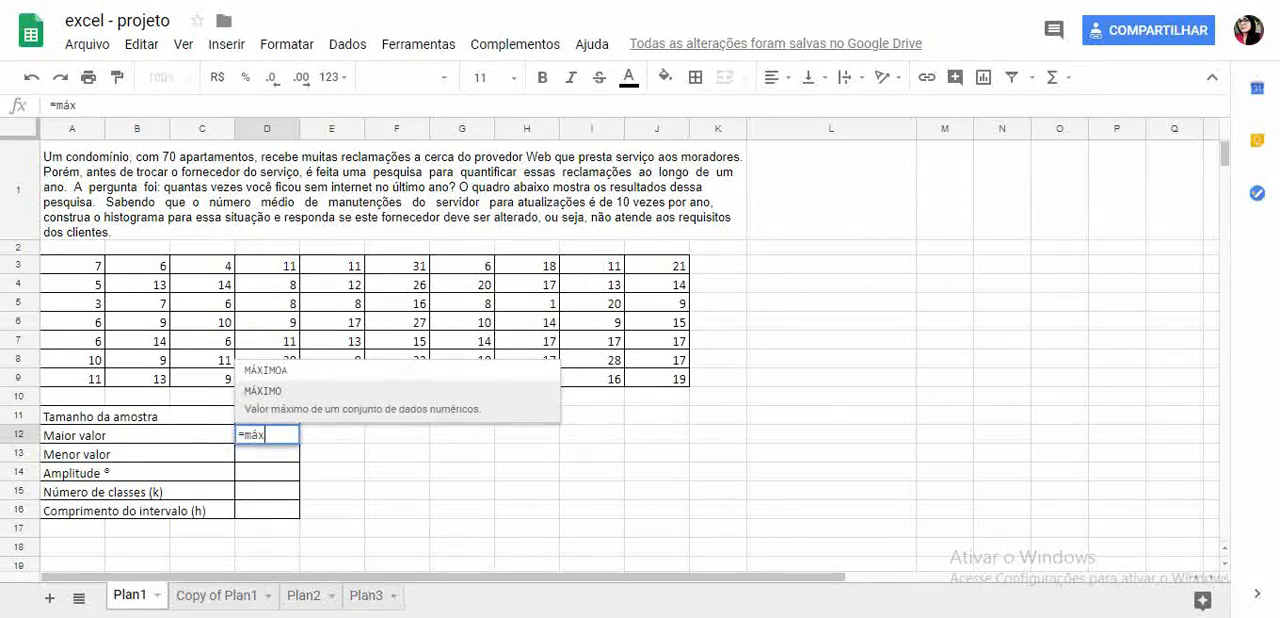
pyautogui.press('Tab')
pyautogui.moveTo(72, 265); pyautogui.dragTo(657, 341)
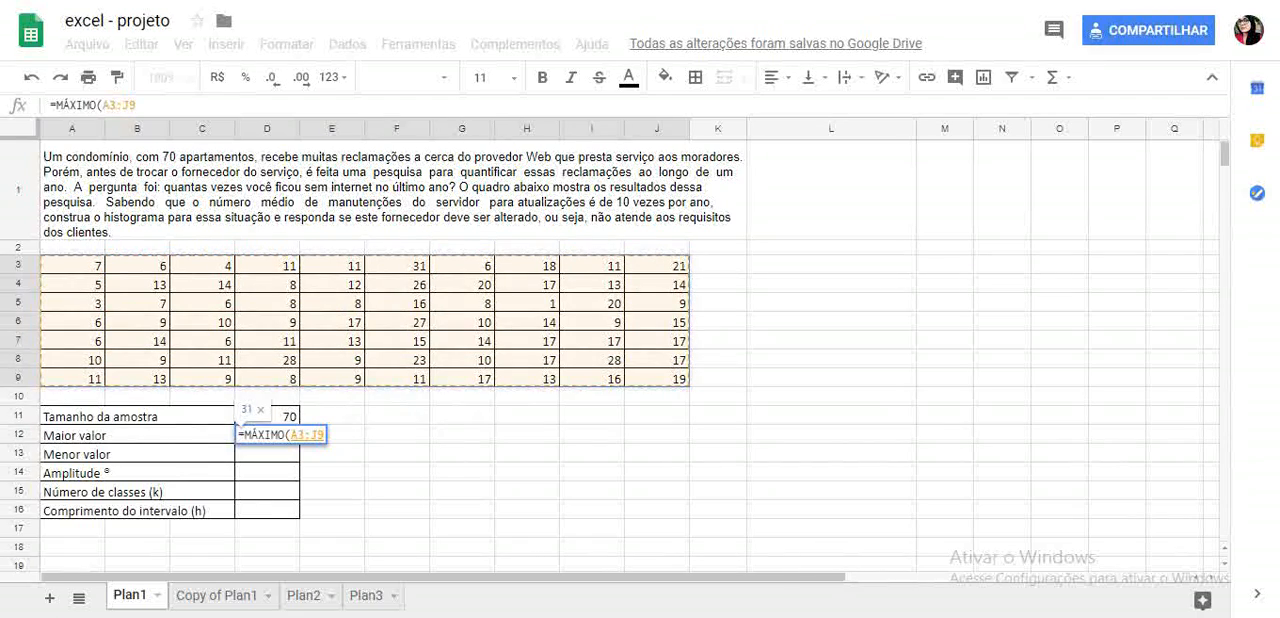
pyautogui.press('Return')
# - Calculate the smallest value in D13 with MÍNIMO over the range A3:J9
pyautogui.write('=')
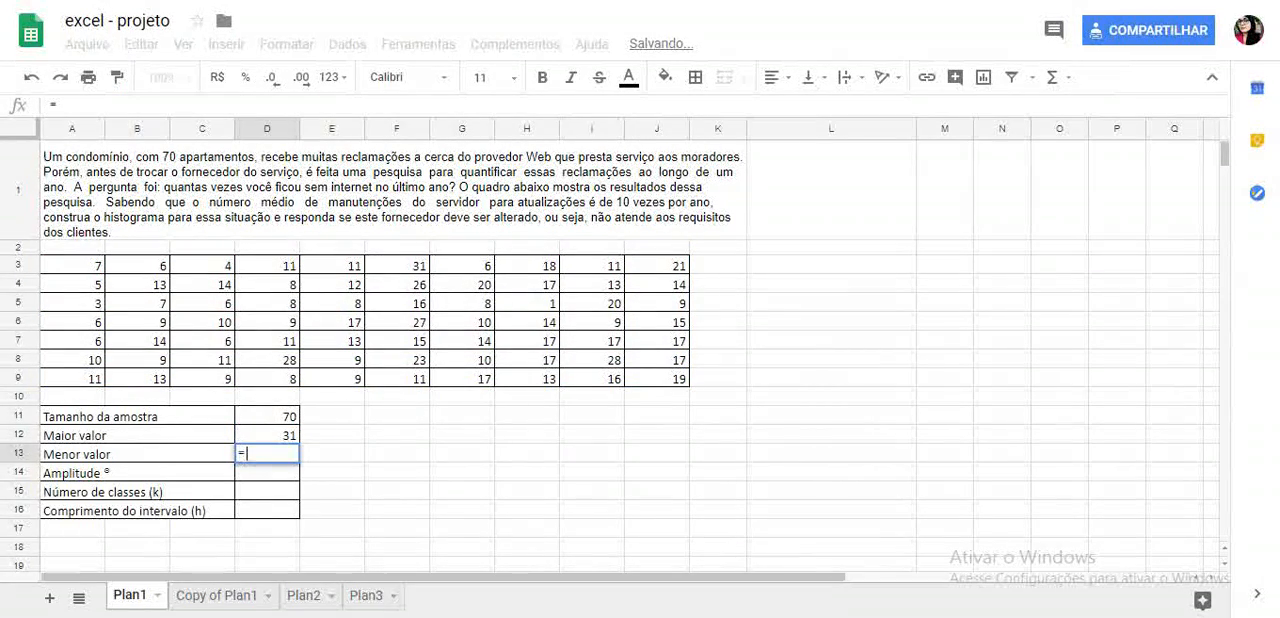
pyautogui.write('min')
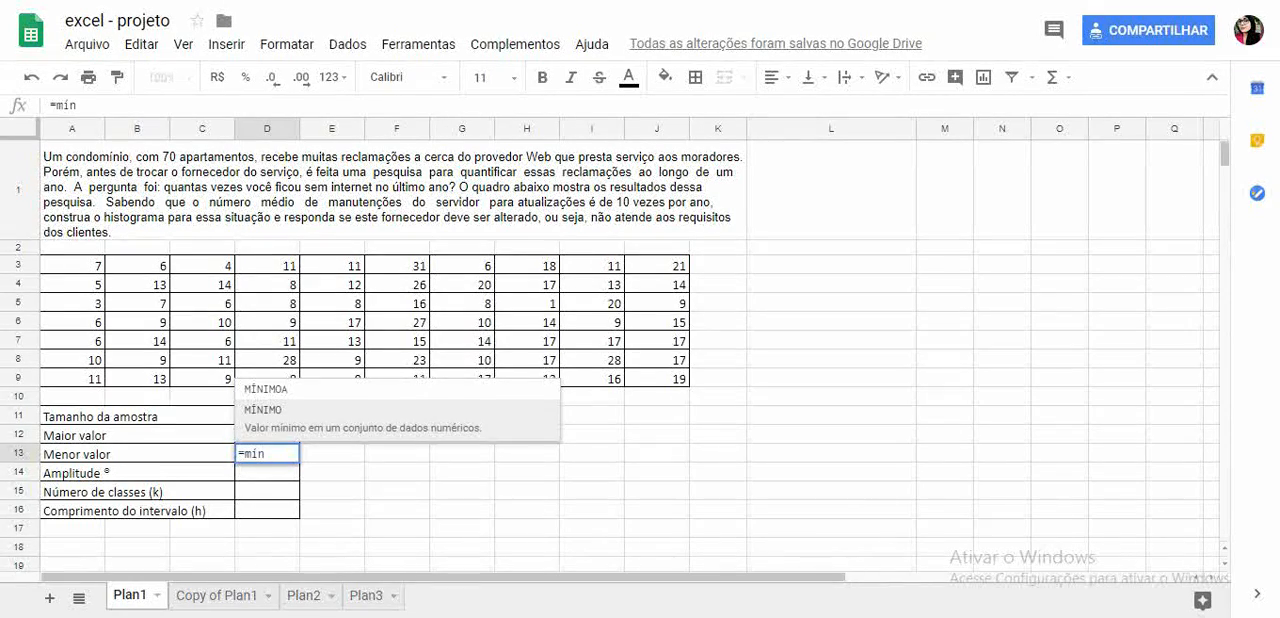
pyautogui.press('Tab')
pyautogui.moveTo(72, 265); pyautogui.dragTo(657, 378)
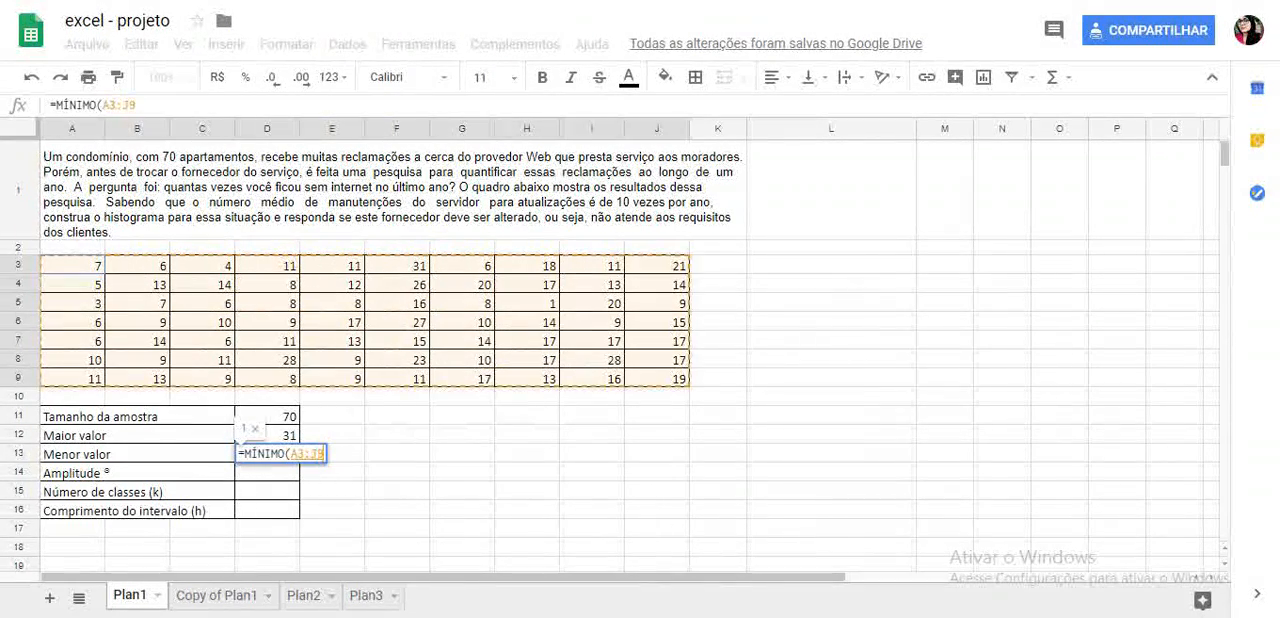
pyautogui.press('Return')
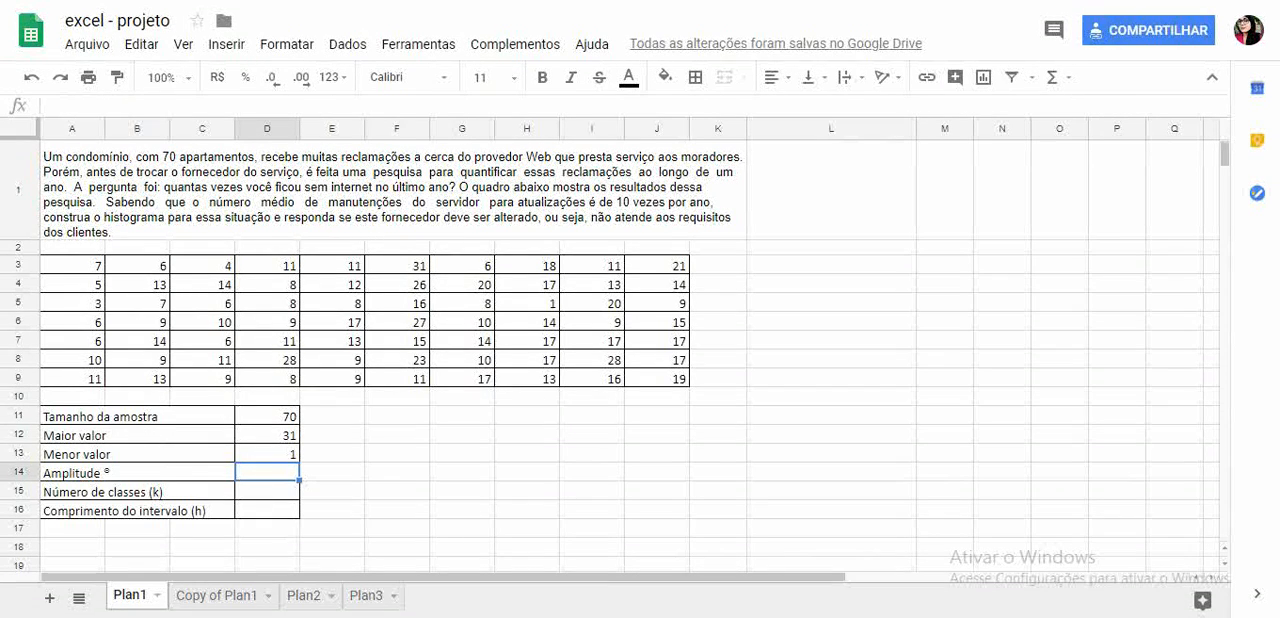
# - Calculate the amplitude in D14 with the formula =D12-D13
pyautogui.write('=')
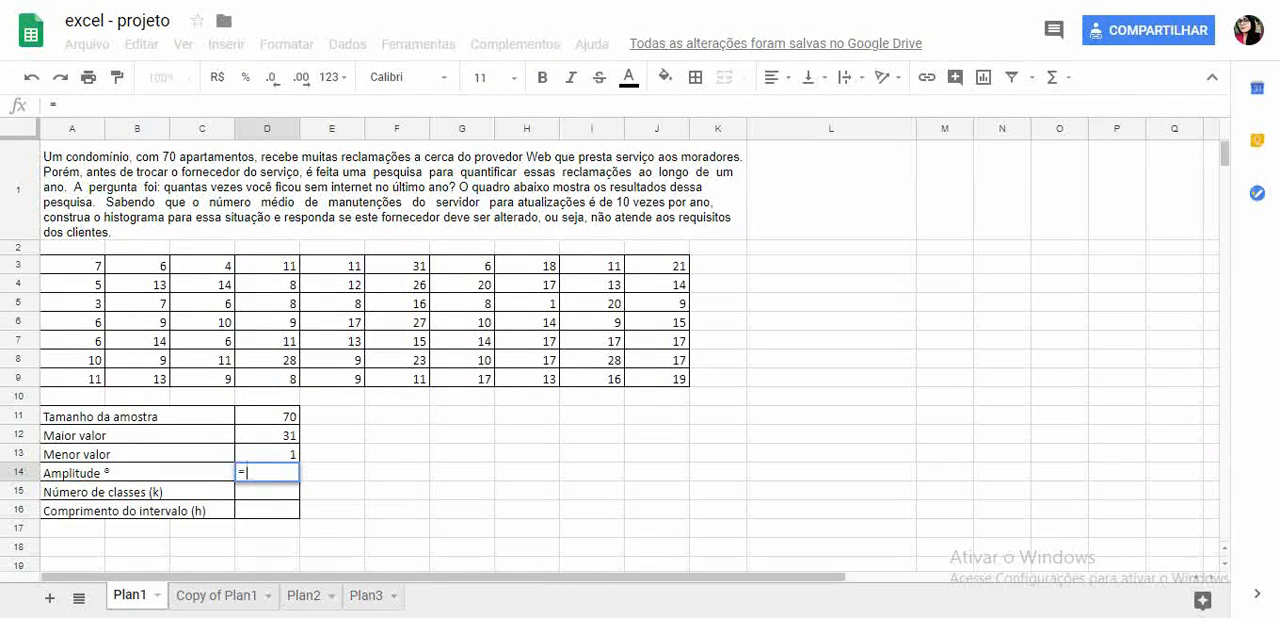
pyautogui.click(267, 435)
pyautogui.write('-')
pyautogui.click(267, 454)
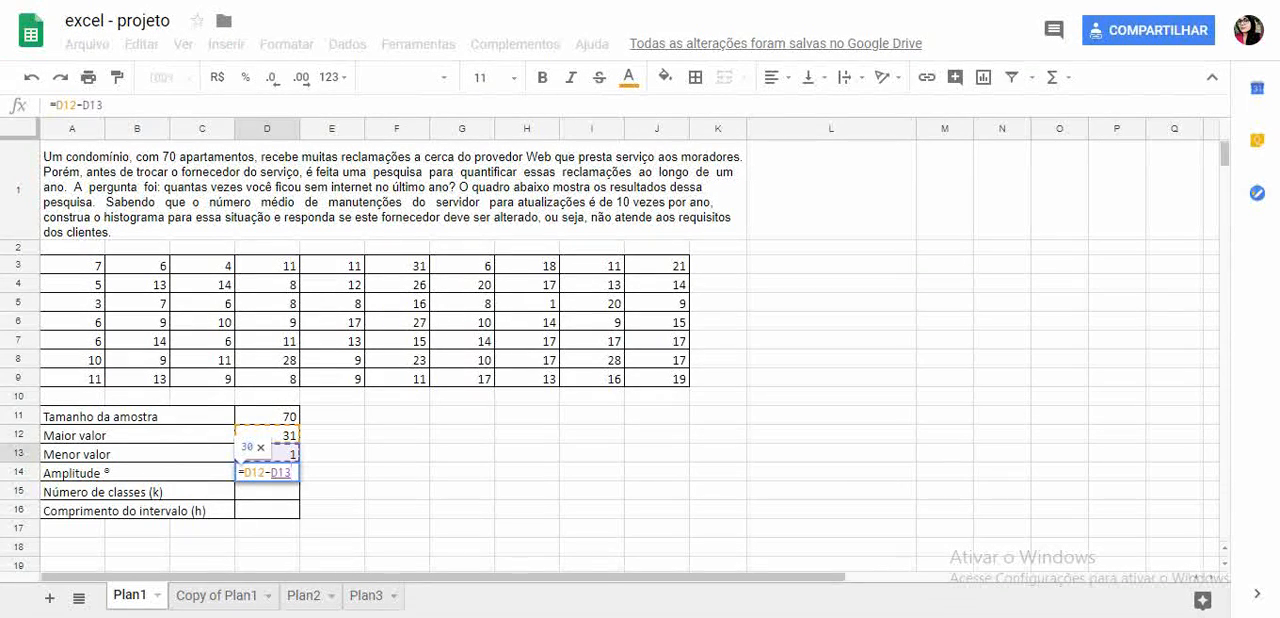
pyautogui.press('Return')
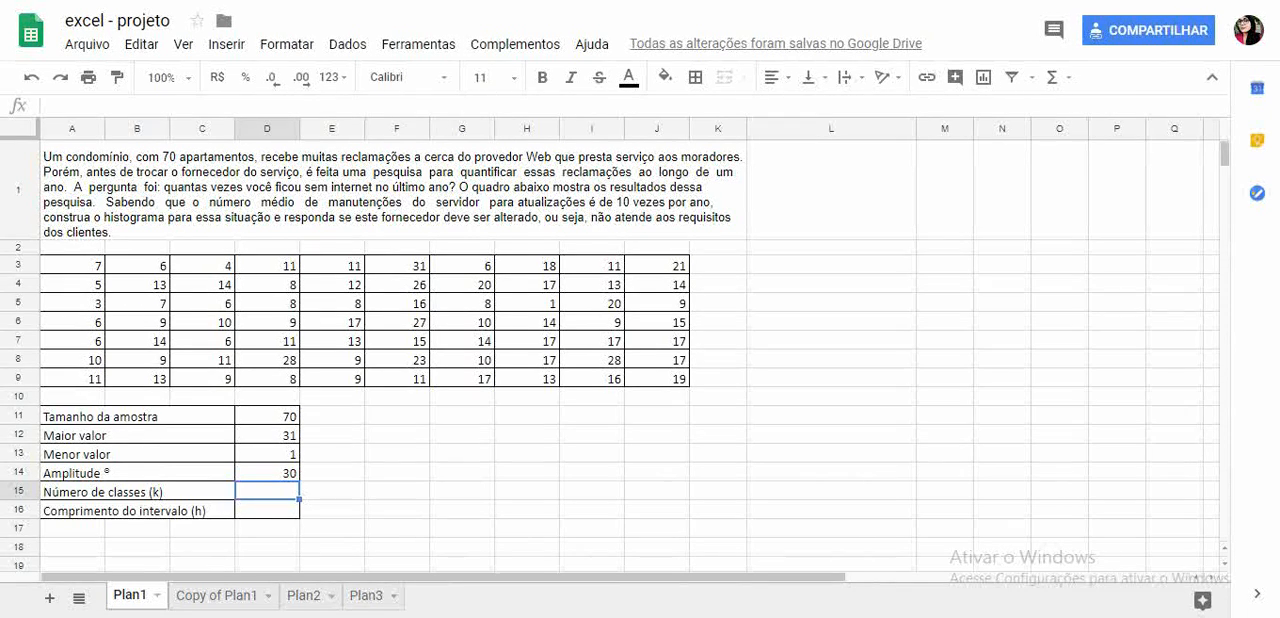
# - Calculate the number of classes in D15 as the square root of the sample size with =RAIZ(D11)
pyautogui.write('=rai')
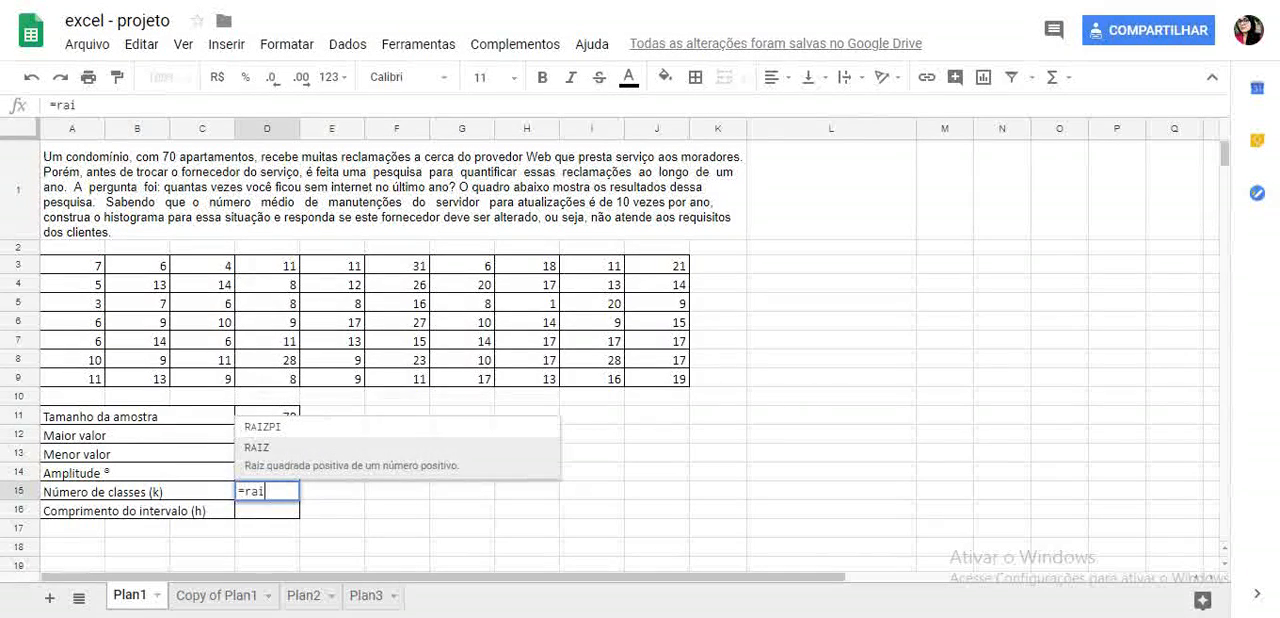
pyautogui.write('z(')
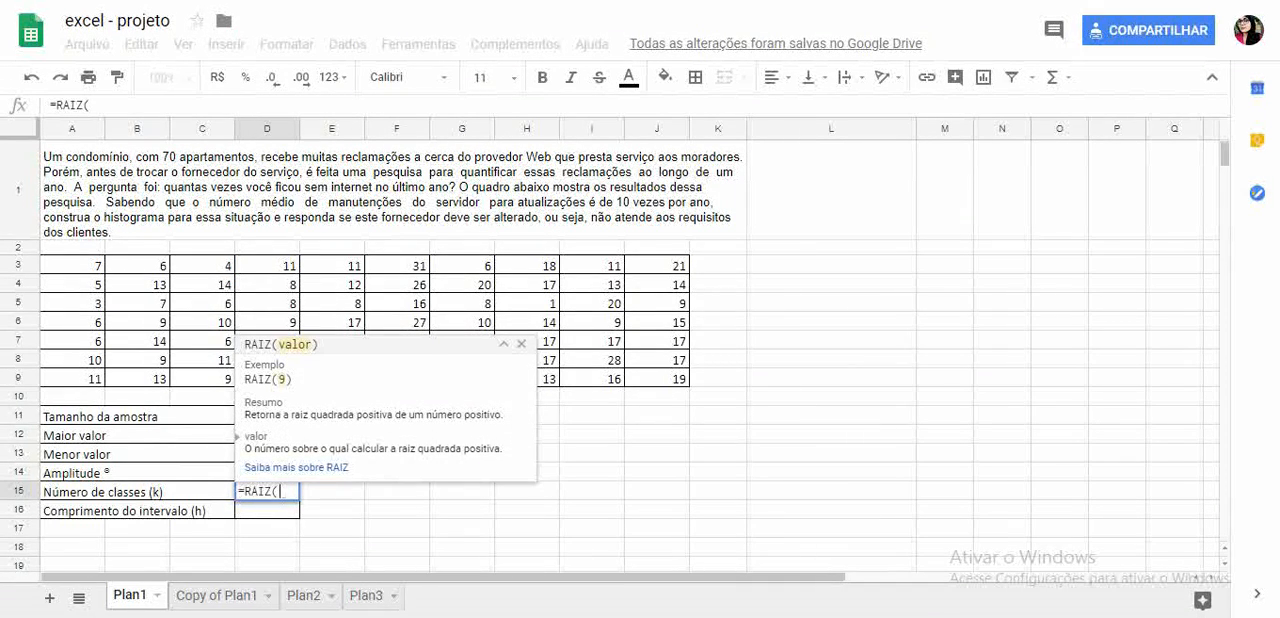
pyautogui.write('A11')
pyautogui.click(267, 416)
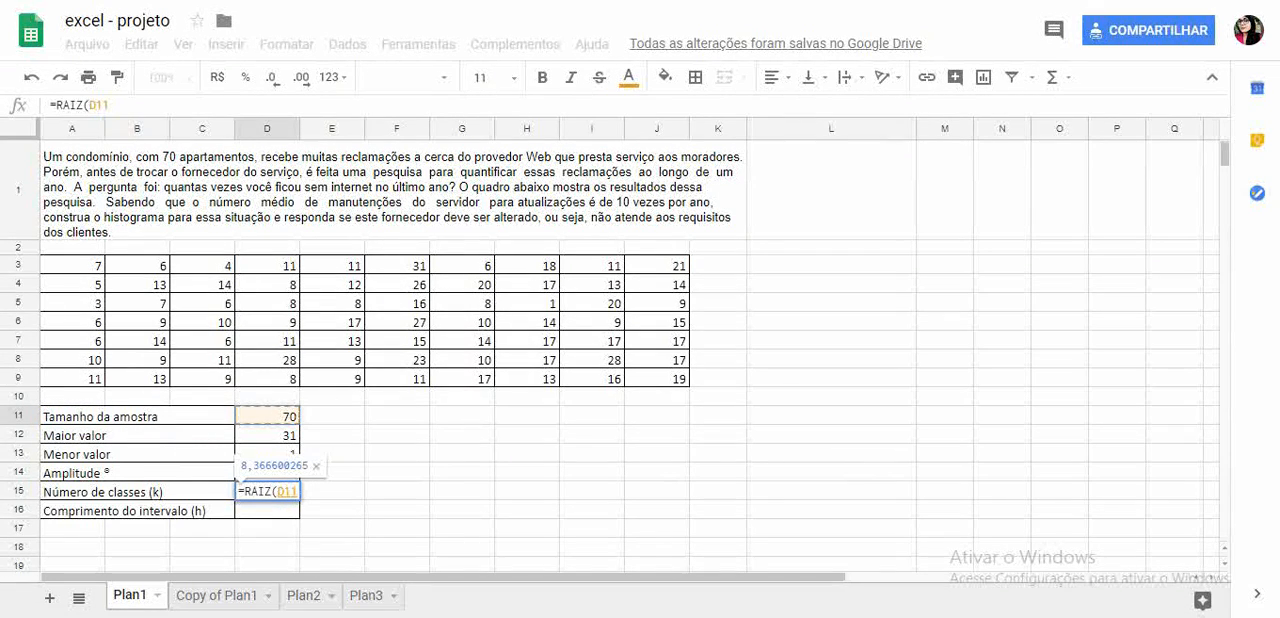
pyautogui.press('Return')
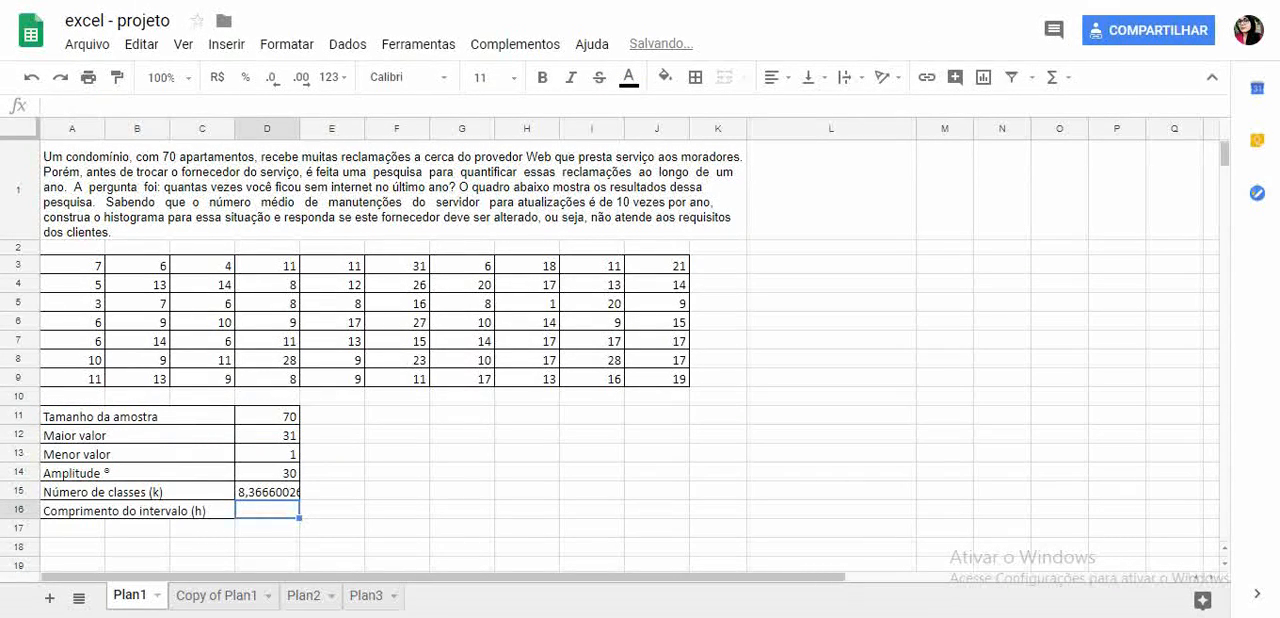
# - Try to insert the rounding function name ARRENDONDAR.PARA before RAIZ(D11) in the D15 formula
pyautogui.click(267, 492)
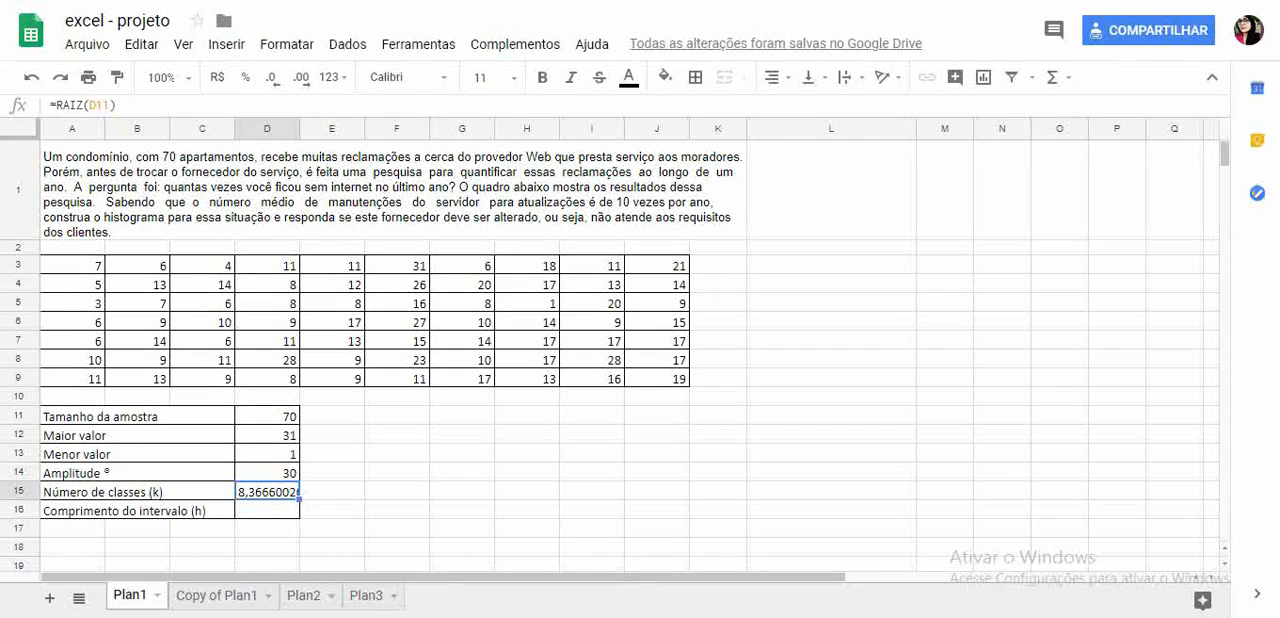
pyautogui.doubleClick(258, 491)
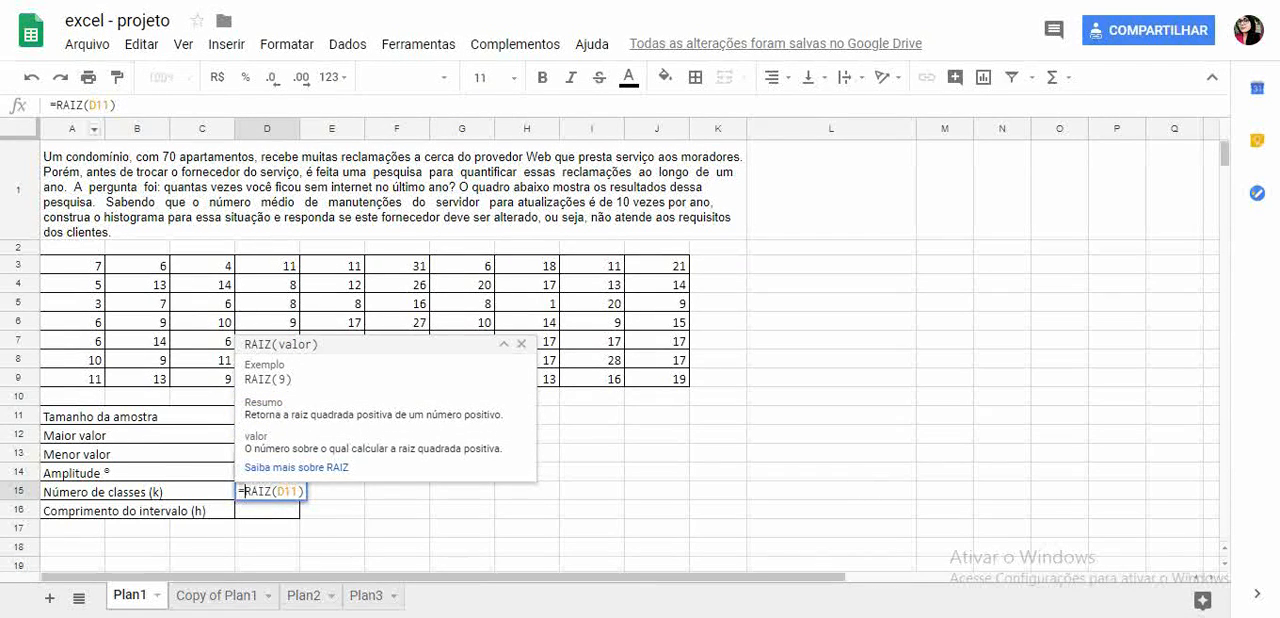
pyautogui.click(57, 105)
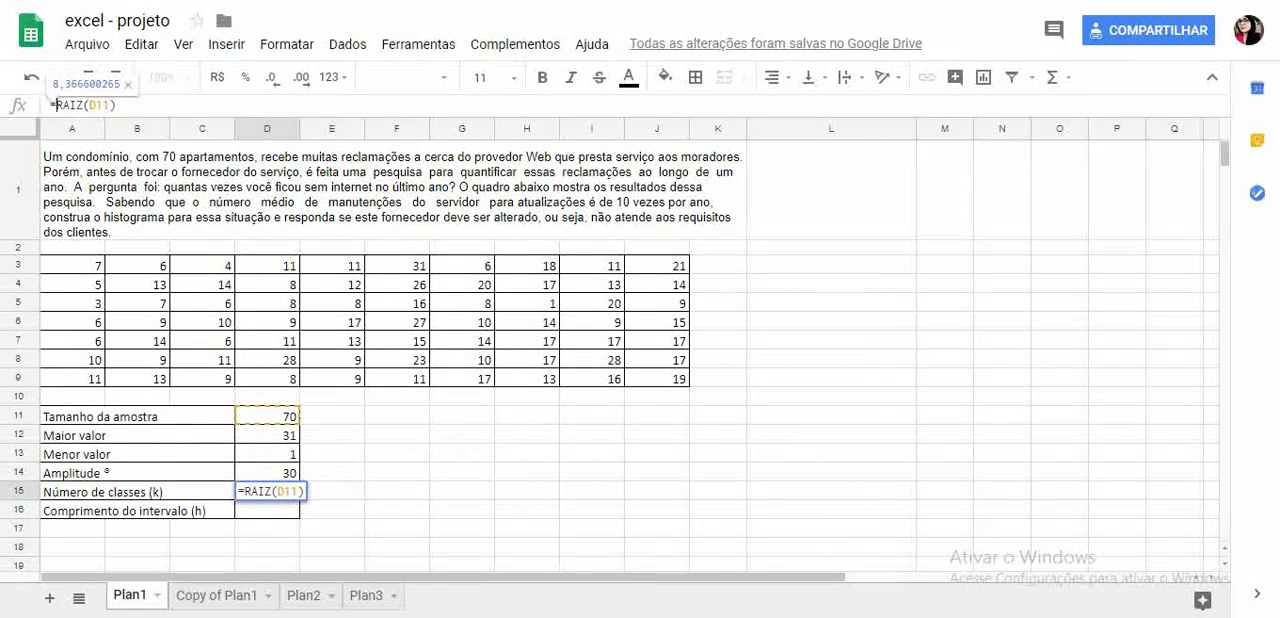
pyautogui.write('ARRENDONDAR.PARA')
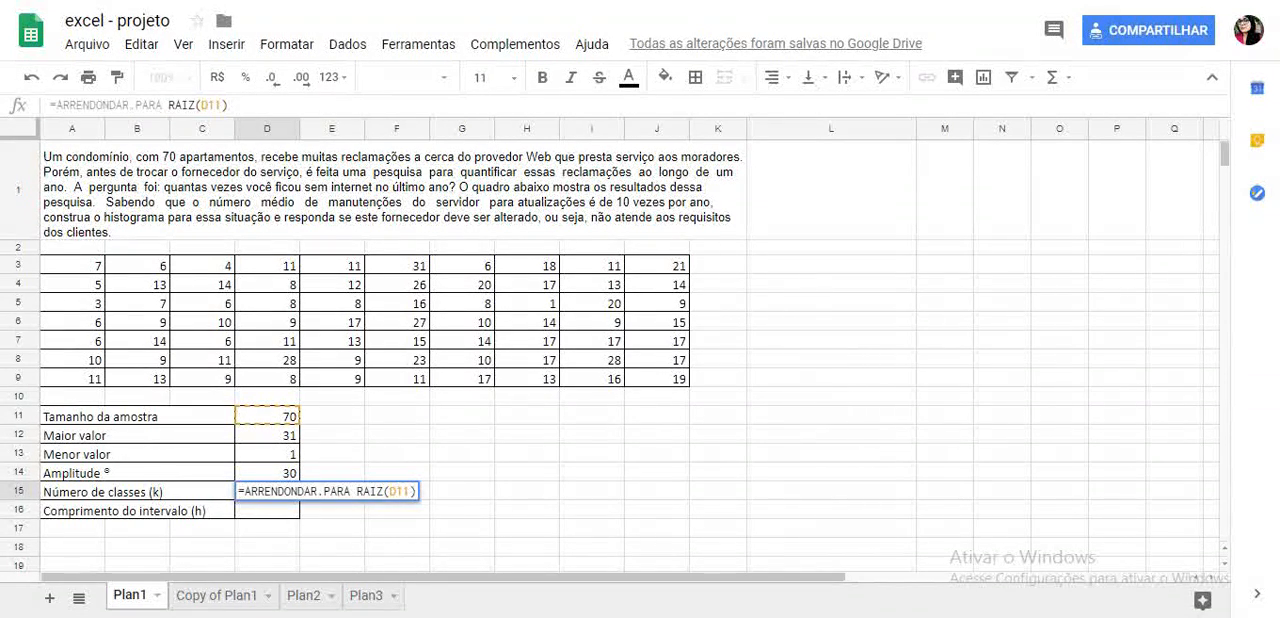
# - Rewrite the number-of-classes formula in D15 as =ARREDONDAR.PARA.CIMA(RAIZ(D11)) to round the square root up
pyautogui.moveTo(228, 105); pyautogui.dragTo(174, 105)
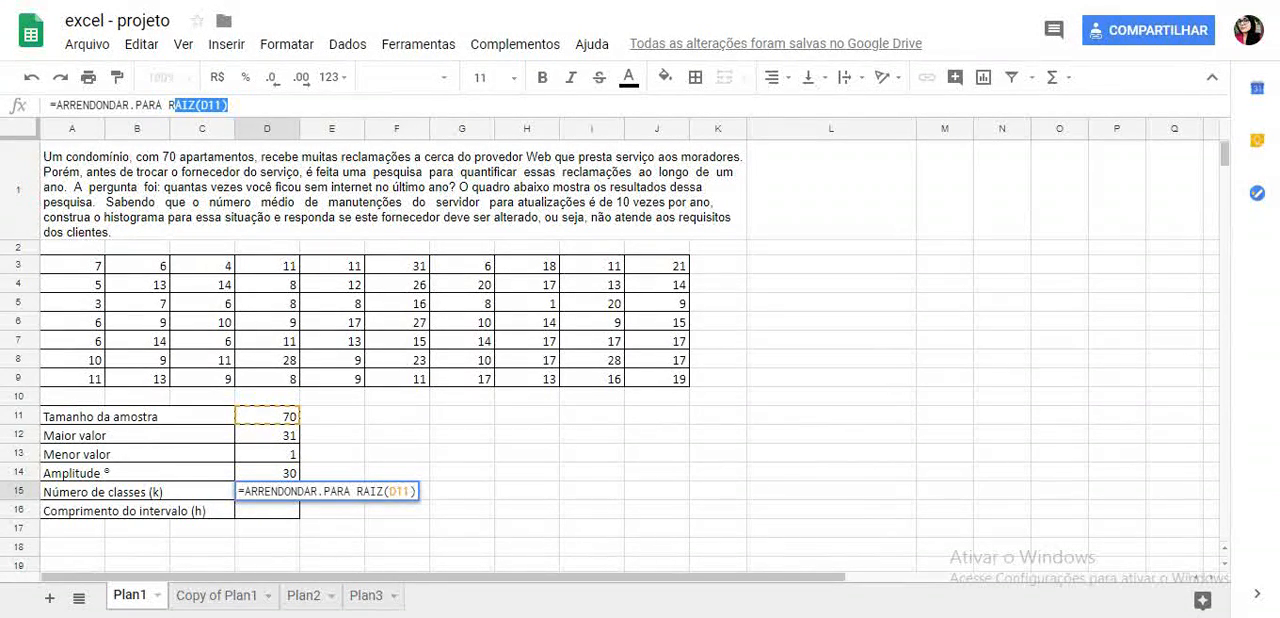
pyautogui.press('BackSpace')
pyautogui.press('BackSpace')
pyautogui.press('BackSpace')
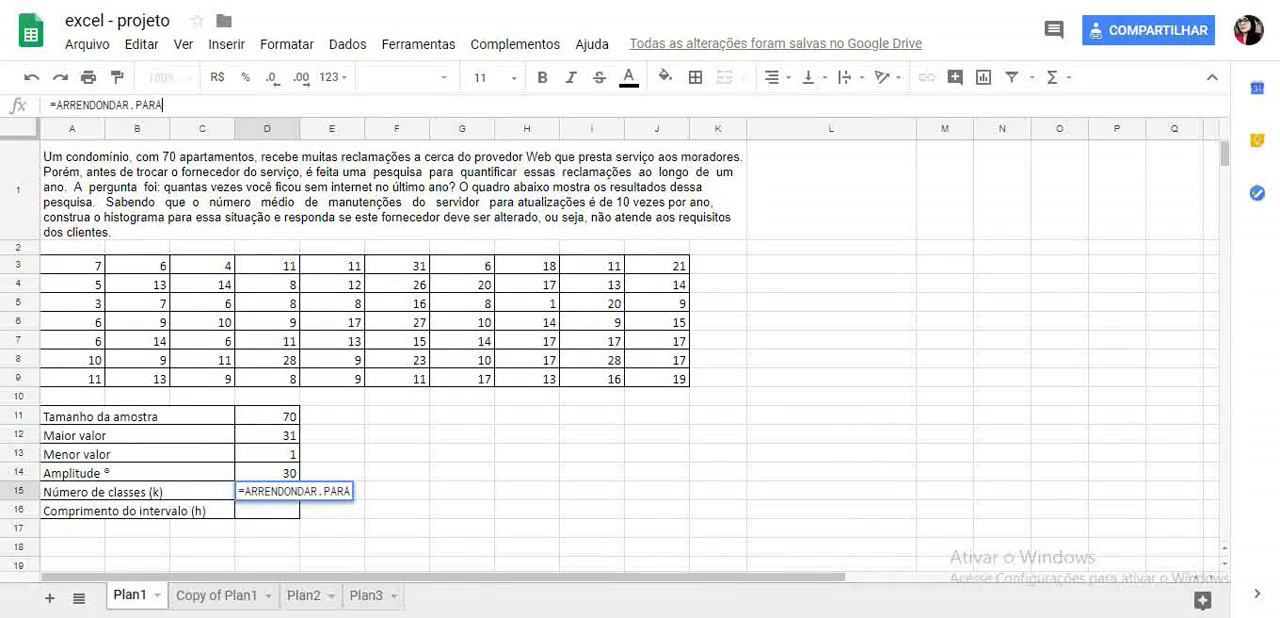
pyautogui.write('.')
pyautogui.press('BackSpace')
pyautogui.press('BackSpace')
pyautogui.press('BackSpace')
pyautogui.press('BackSpace')
pyautogui.press('BackSpace')
pyautogui.press('BackSpace')
pyautogui.press('BackSpace')
pyautogui.press('BackSpace')
pyautogui.press('BackSpace')
pyautogui.press('BackSpace')
pyautogui.press('BackSpace')
pyautogui.press('BackSpace')
pyautogui.press('BackSpace')
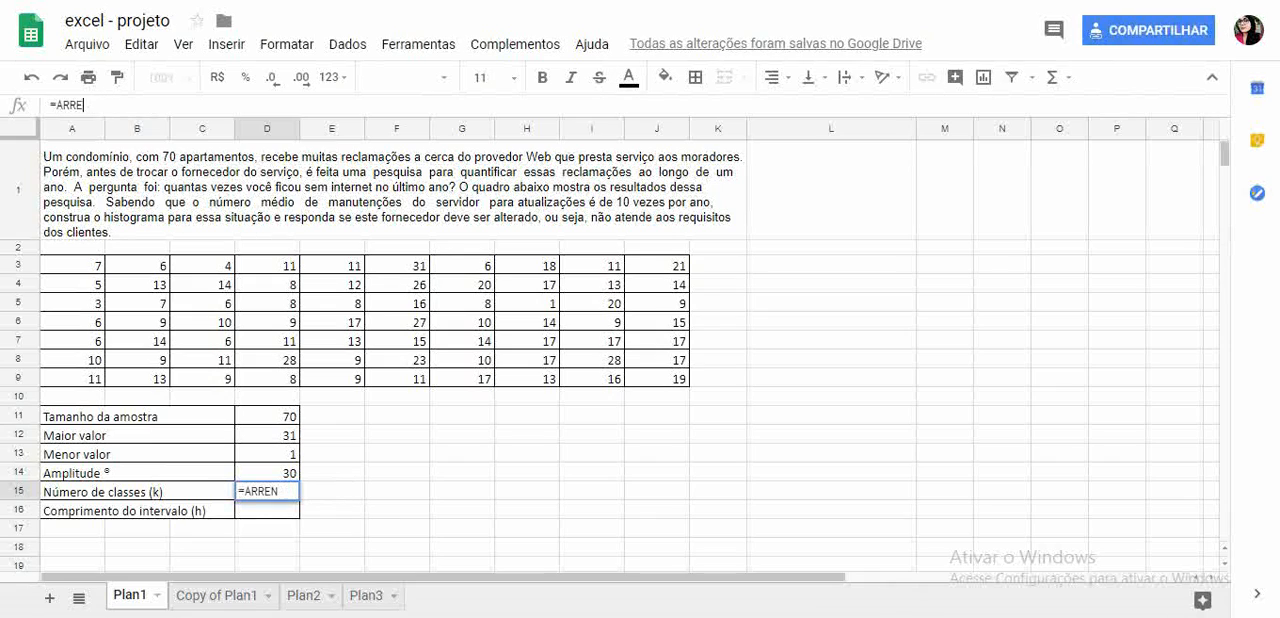
pyautogui.write('DO')
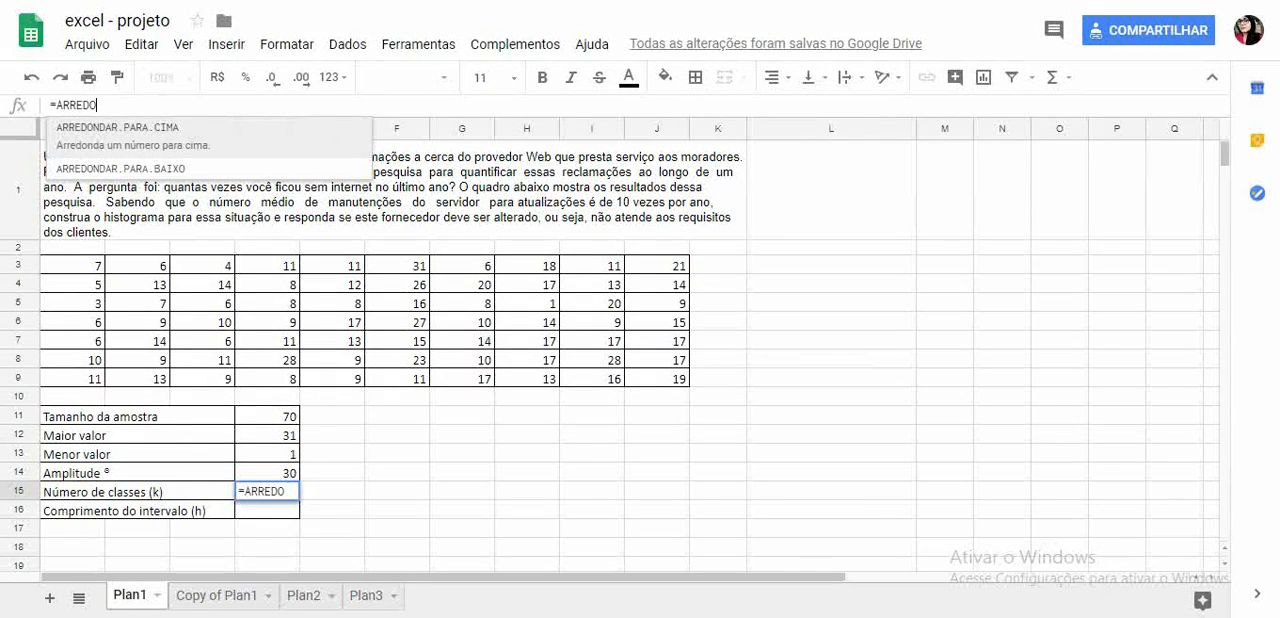
pyautogui.press('Tab')
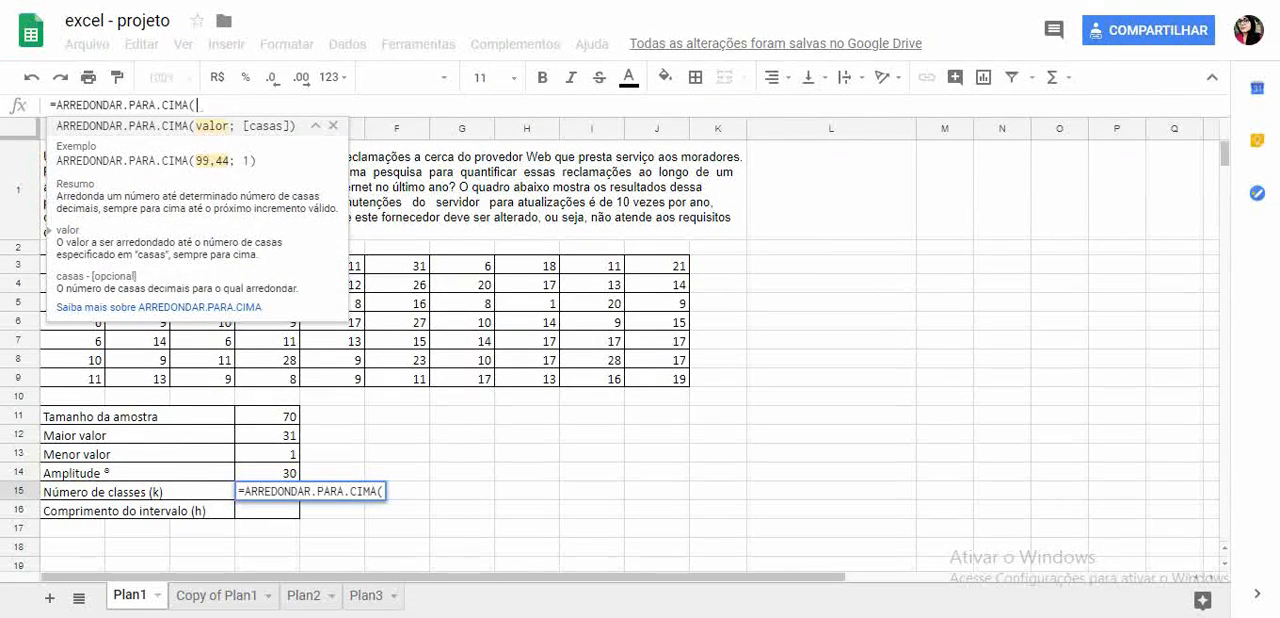
pyautogui.write('RAIZ')
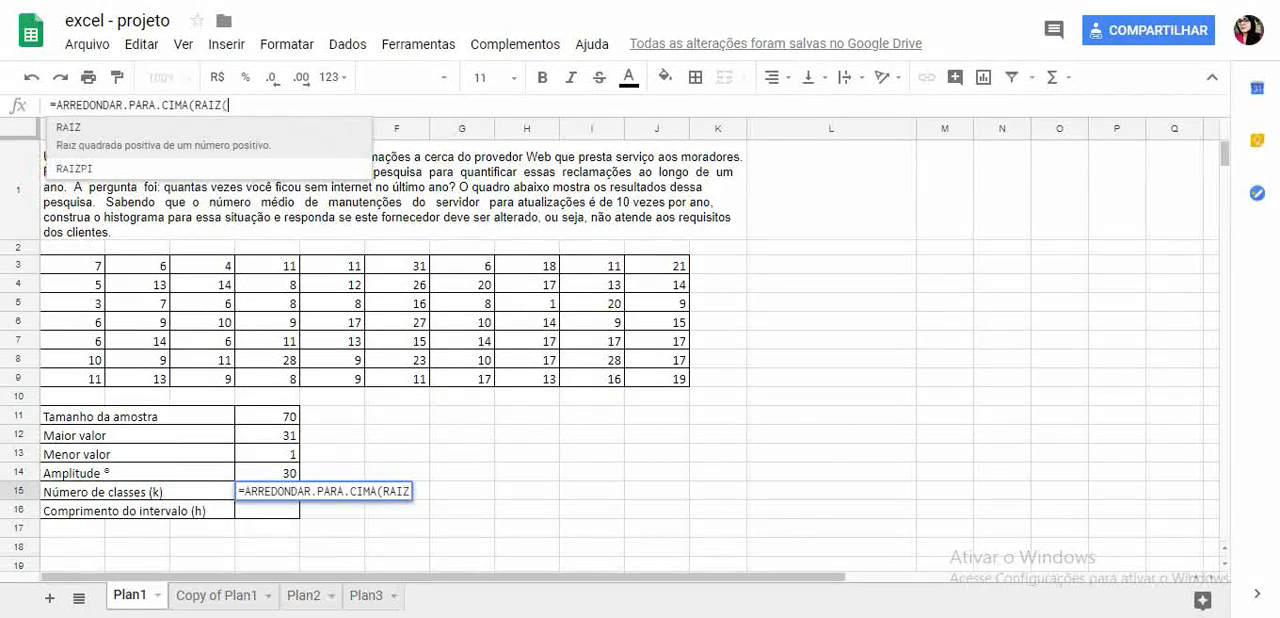
pyautogui.write('(')
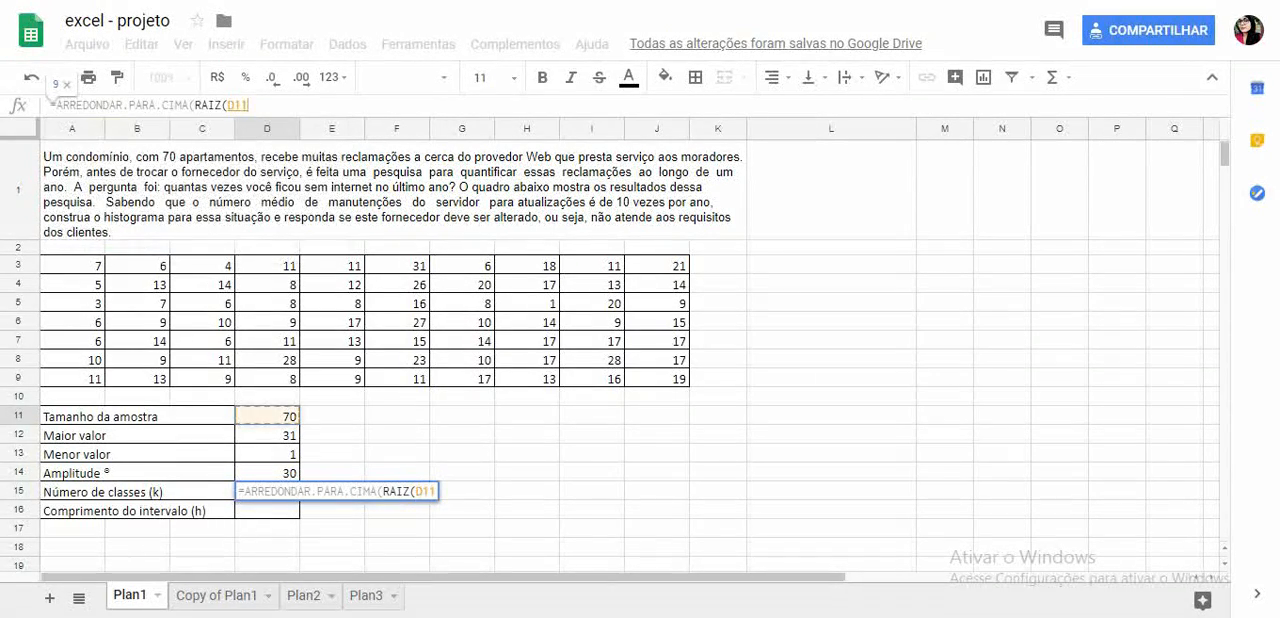
pyautogui.write('))')
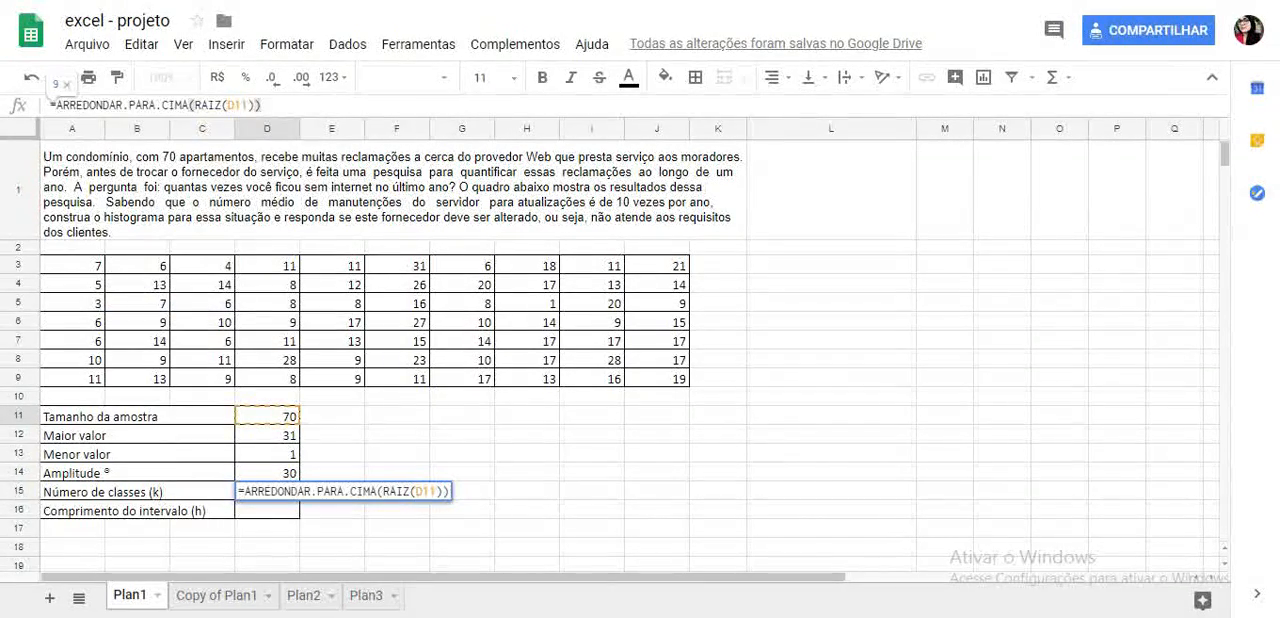
pyautogui.press('Return')
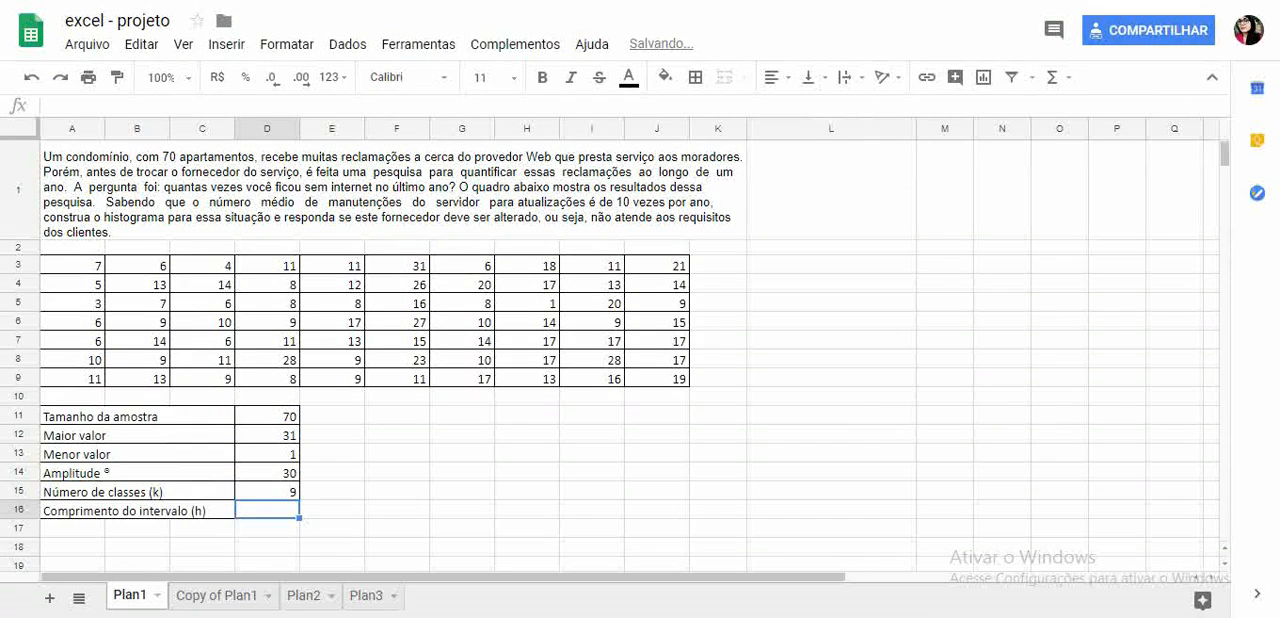
# - Examine the rounding function in the number-of-classes formula in D15
pyautogui.click(267, 492)
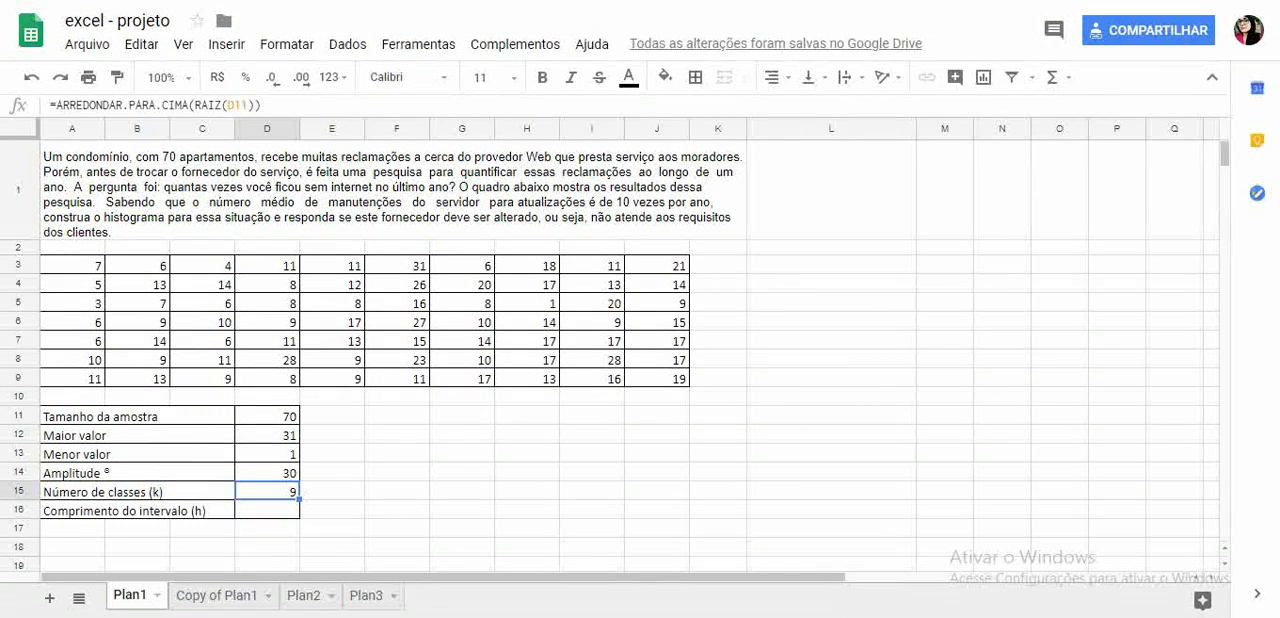
pyautogui.doubleClick(182, 105)
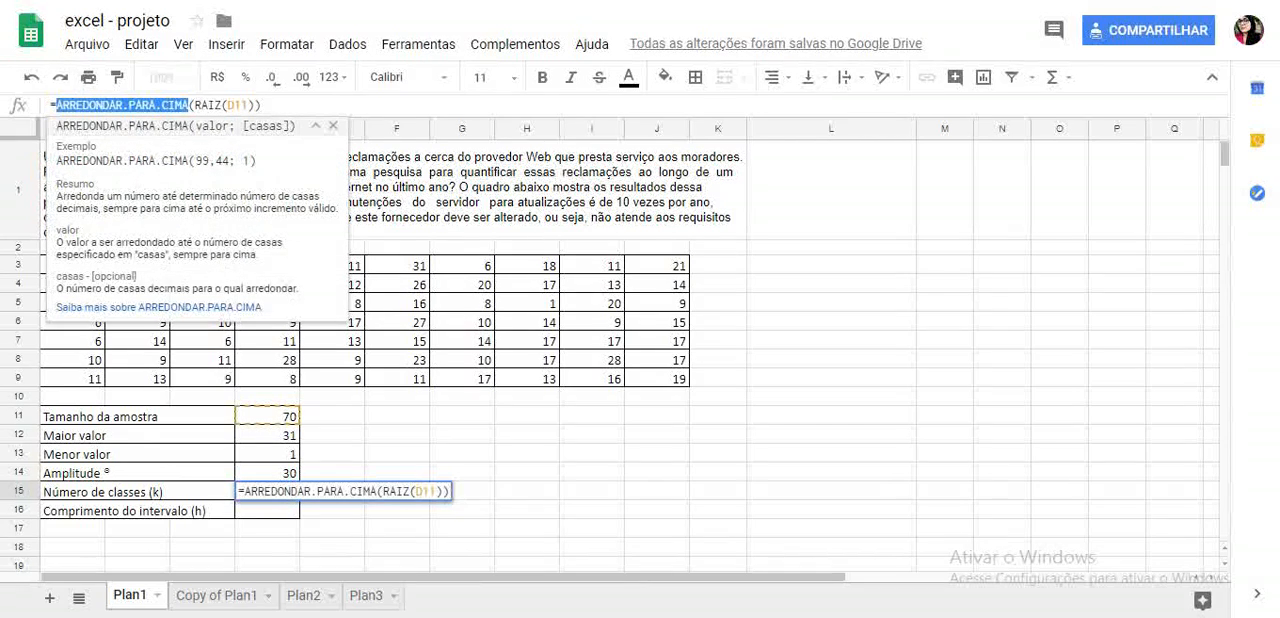
pyautogui.click(182, 105)
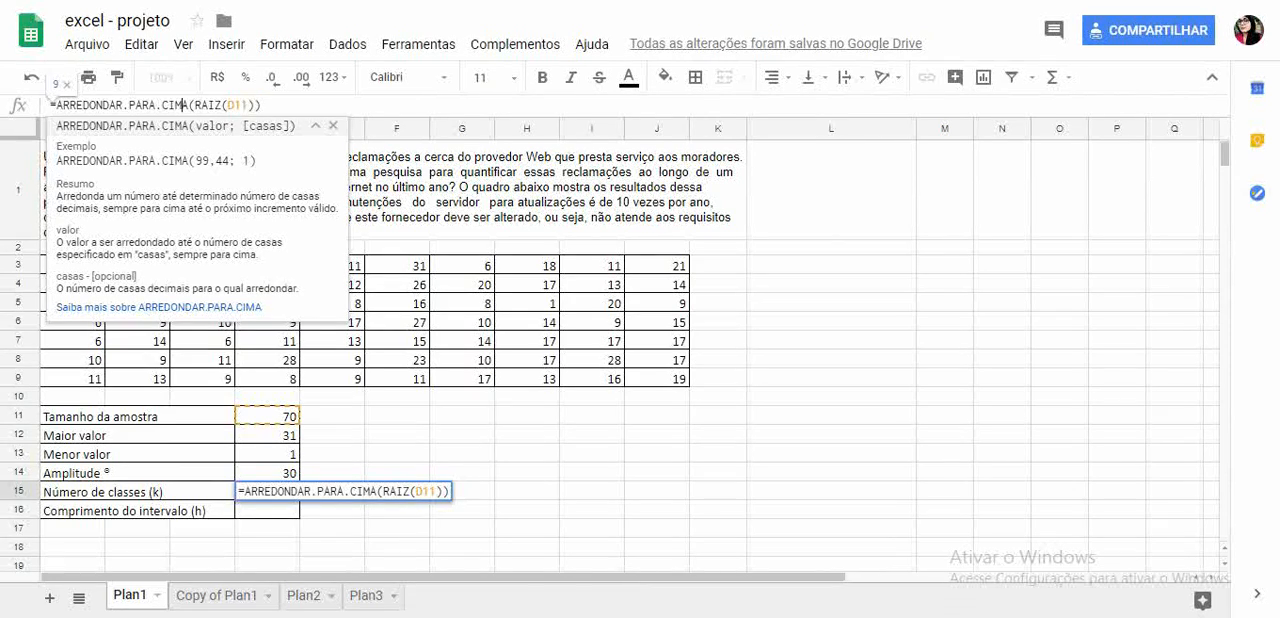
pyautogui.press('Return')
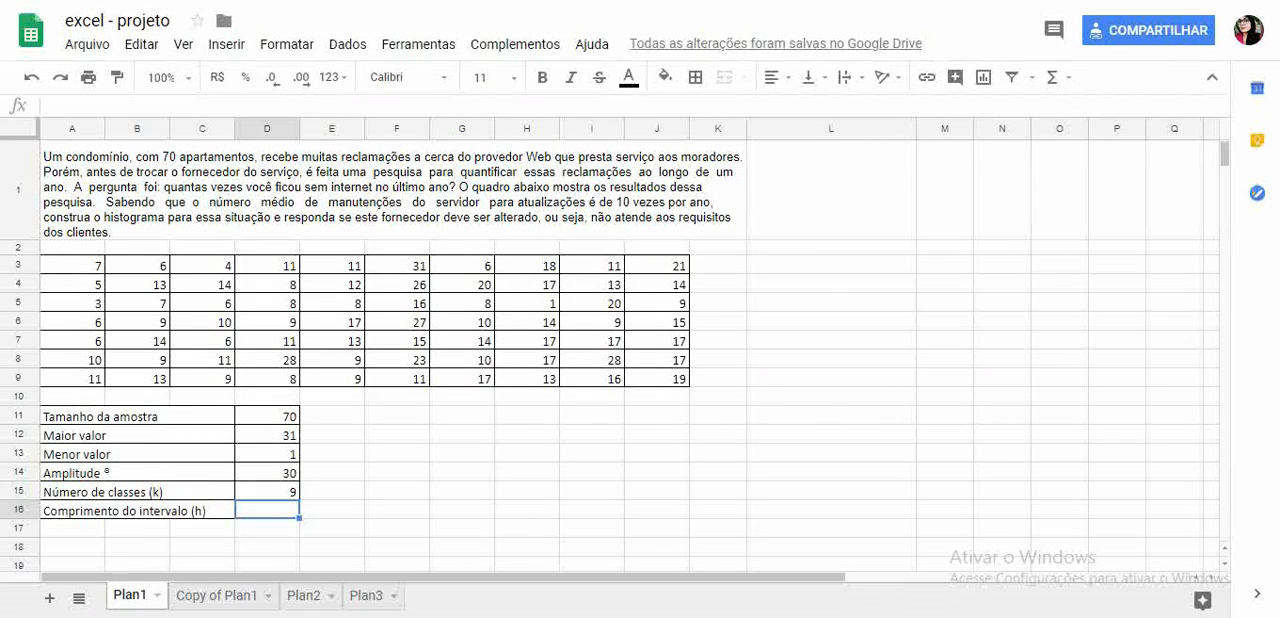
# - Calculate the interval length in D16 by dividing the amplitude by the number of classes with =D14/D15
pyautogui.write('=')
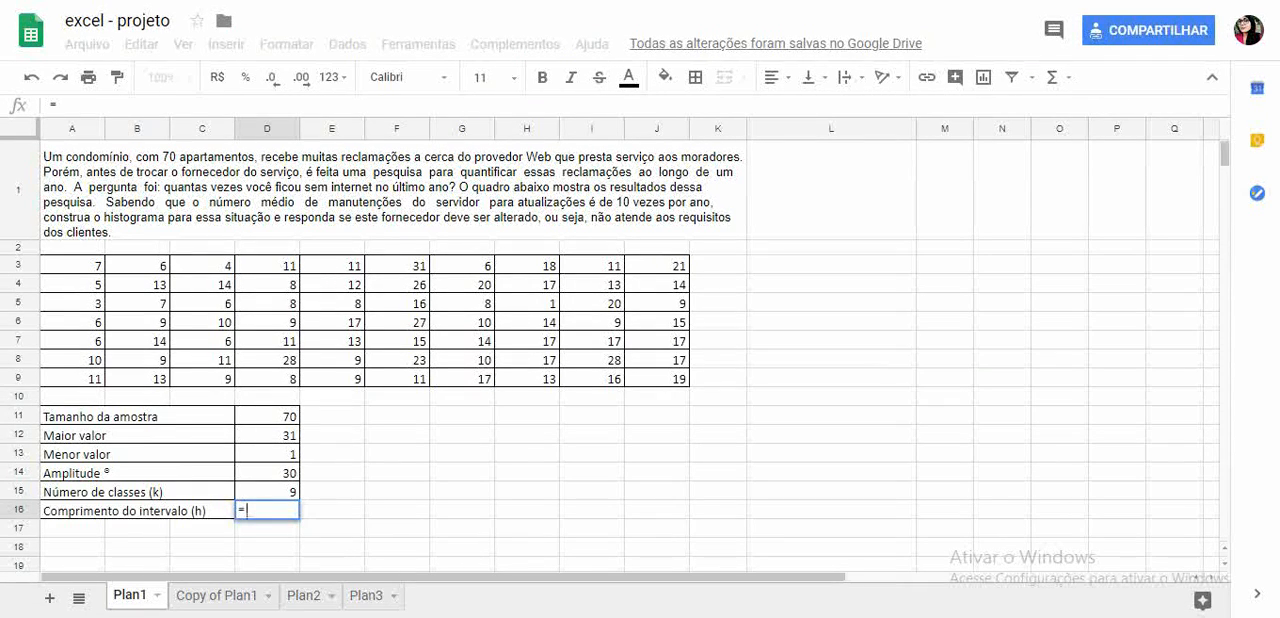
pyautogui.write('D14/D15')
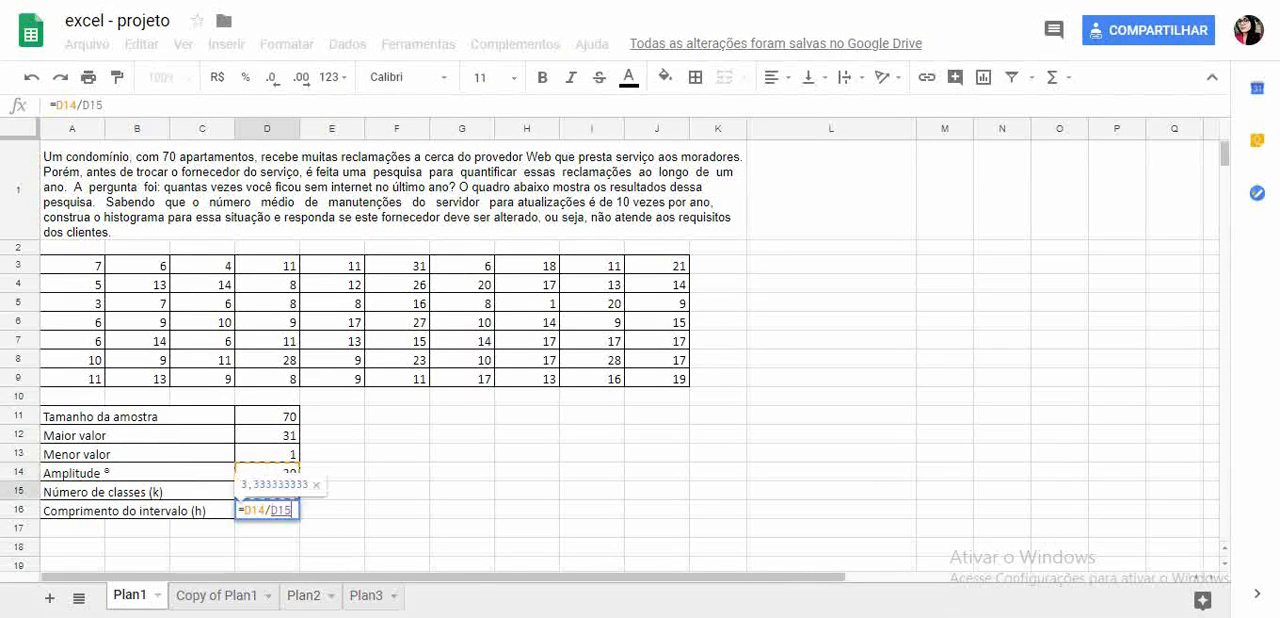
pyautogui.press('Return')
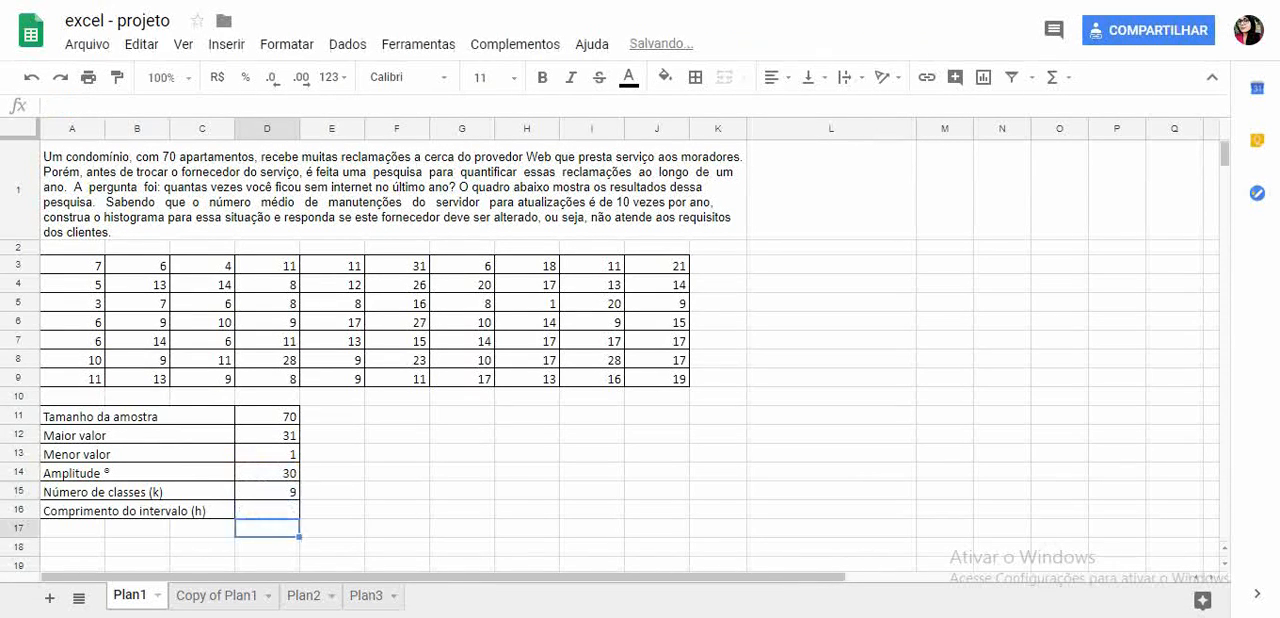
# - Round the interval length down by changing the D16 formula to =ARREDONDAR.PARA.BAIXO(D14/D15)
pyautogui.click(267, 511)
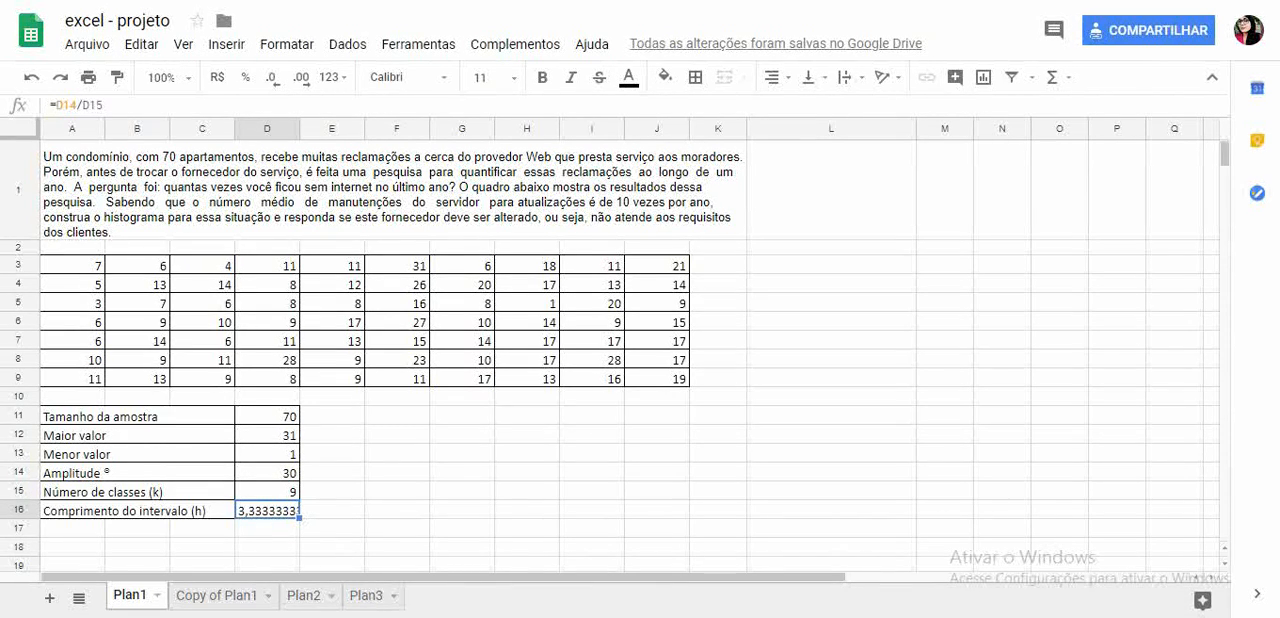
pyautogui.click(56, 105)
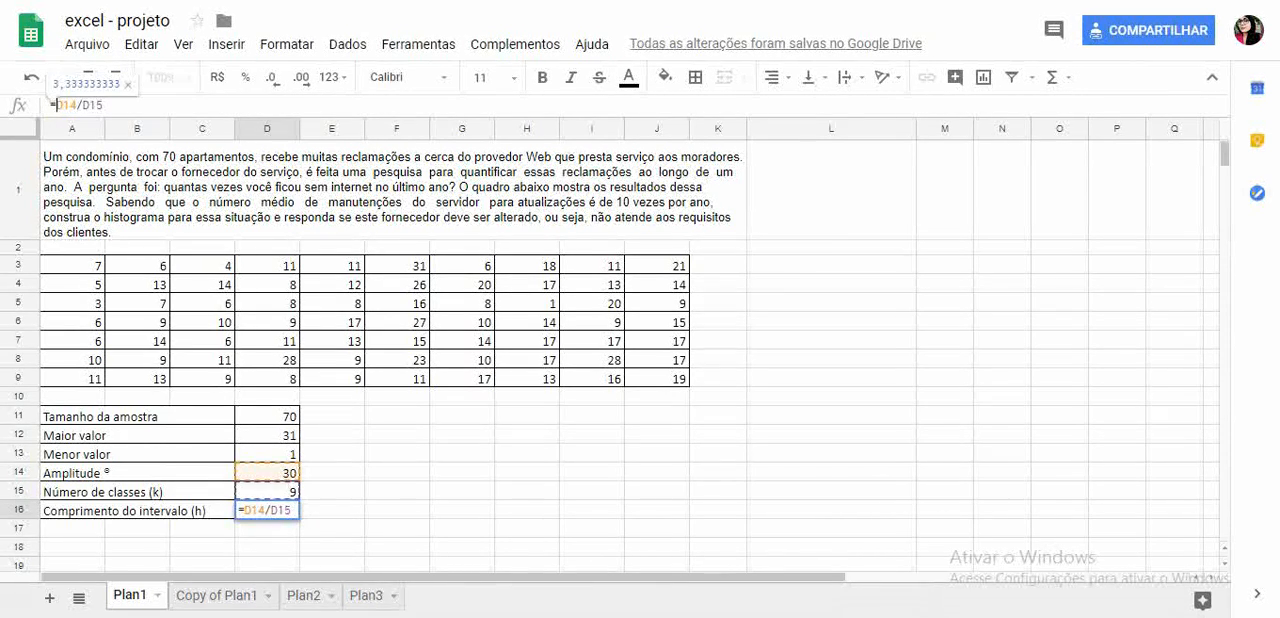
pyautogui.write('A')
pyautogui.write('RREDOND')
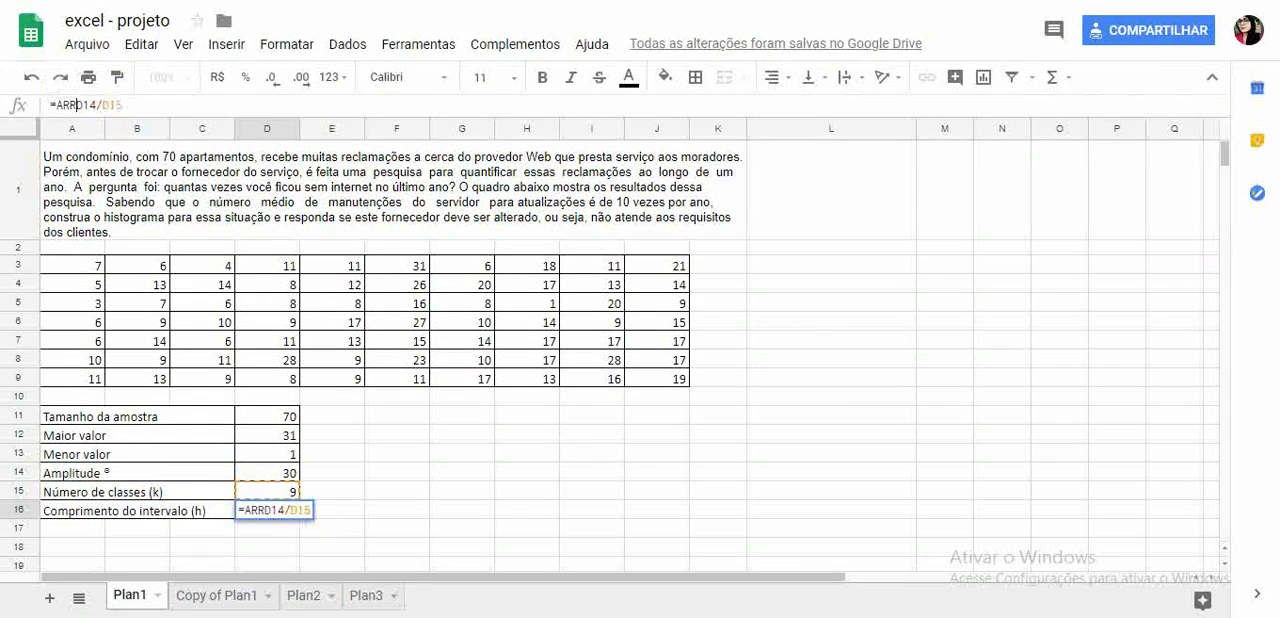
pyautogui.write('AR.PAR')
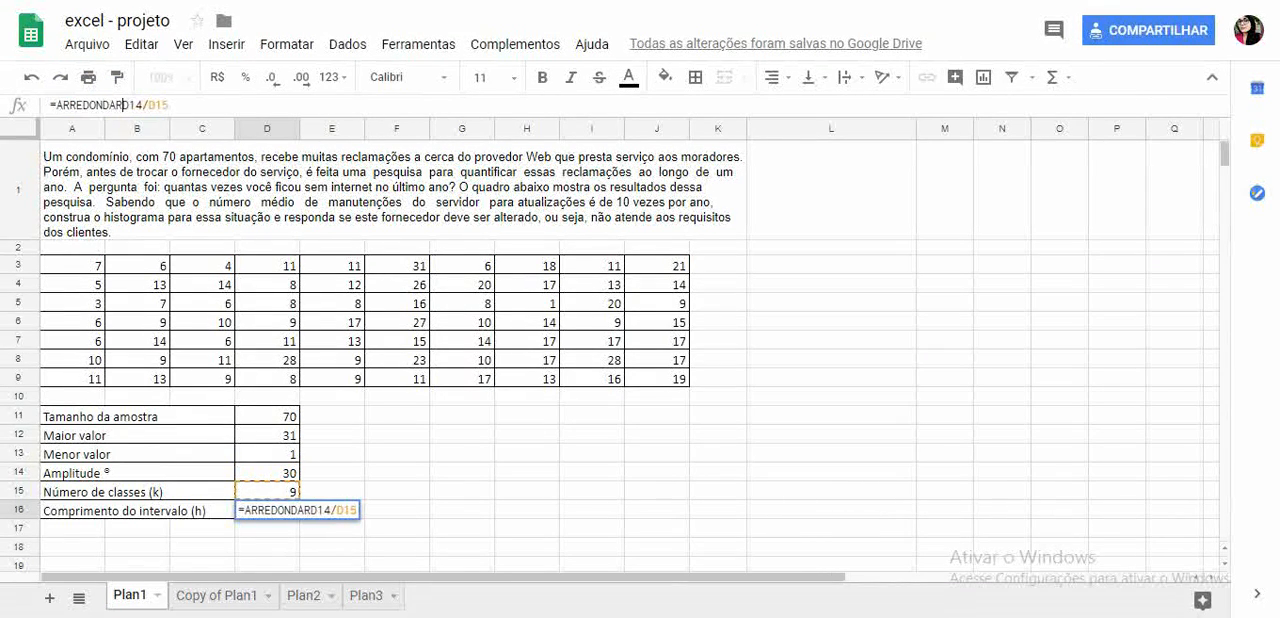
pyautogui.write('A.BAIXO')
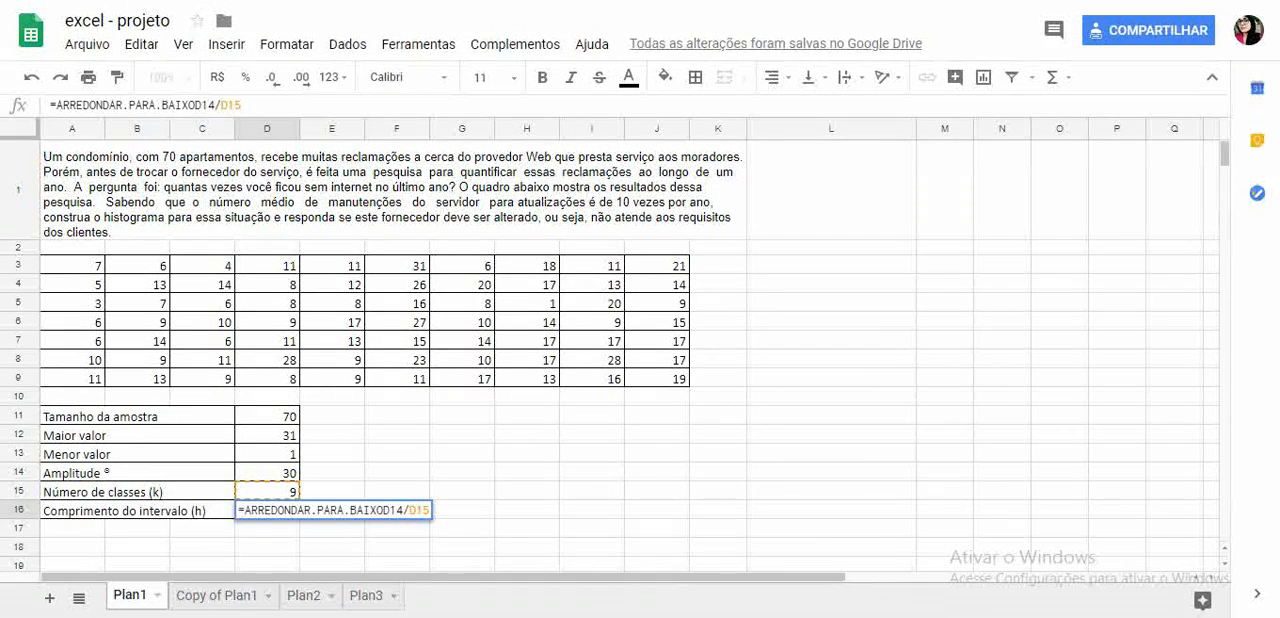
pyautogui.write('(')
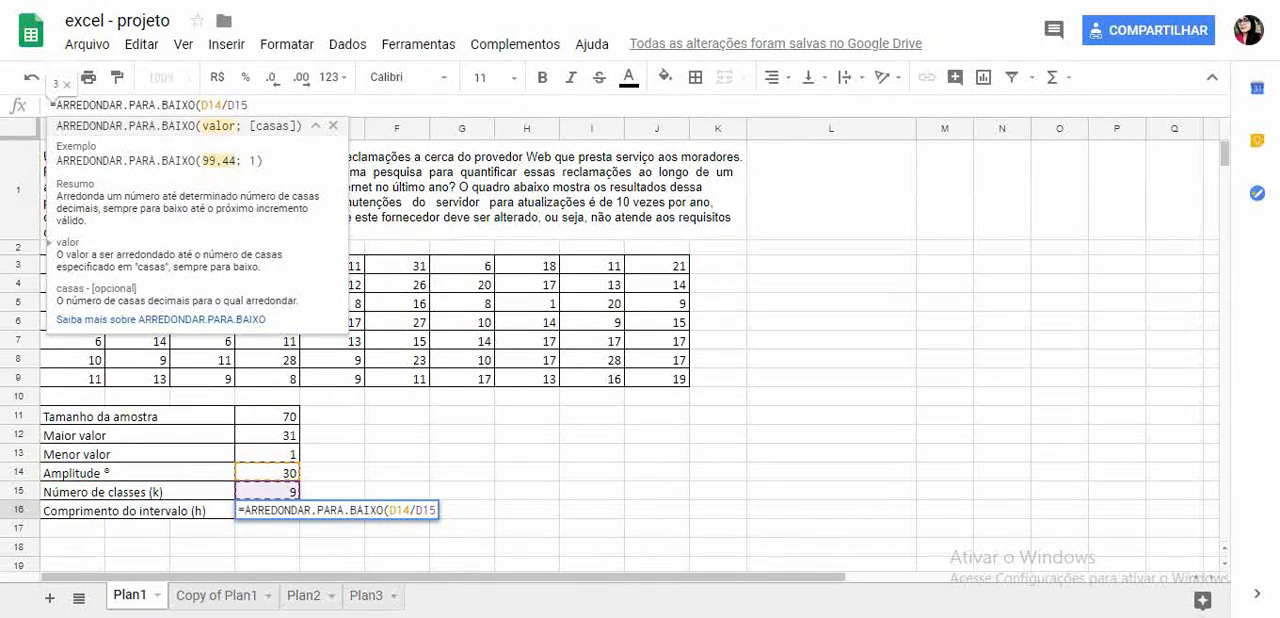
pyautogui.write(')')
pyautogui.press('Return')
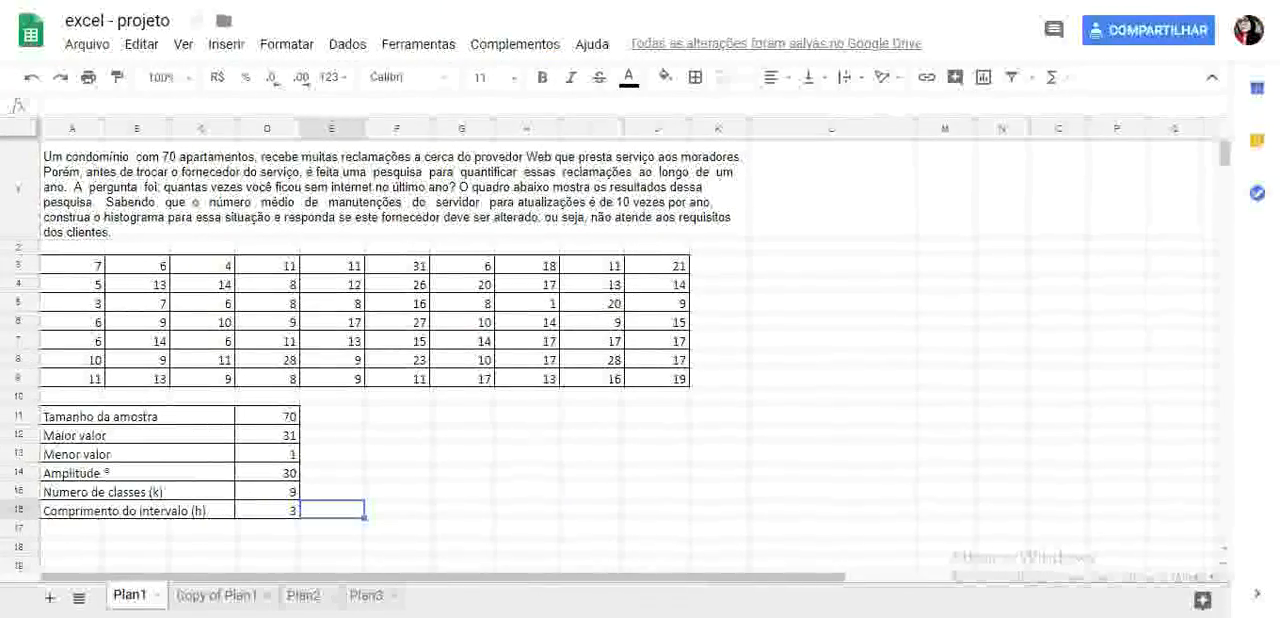
# - Enter the frequency table headers CLASSE, INTERVALO and FREQUÊNCIA in cells G11 to I11
pyautogui.click(462, 415)
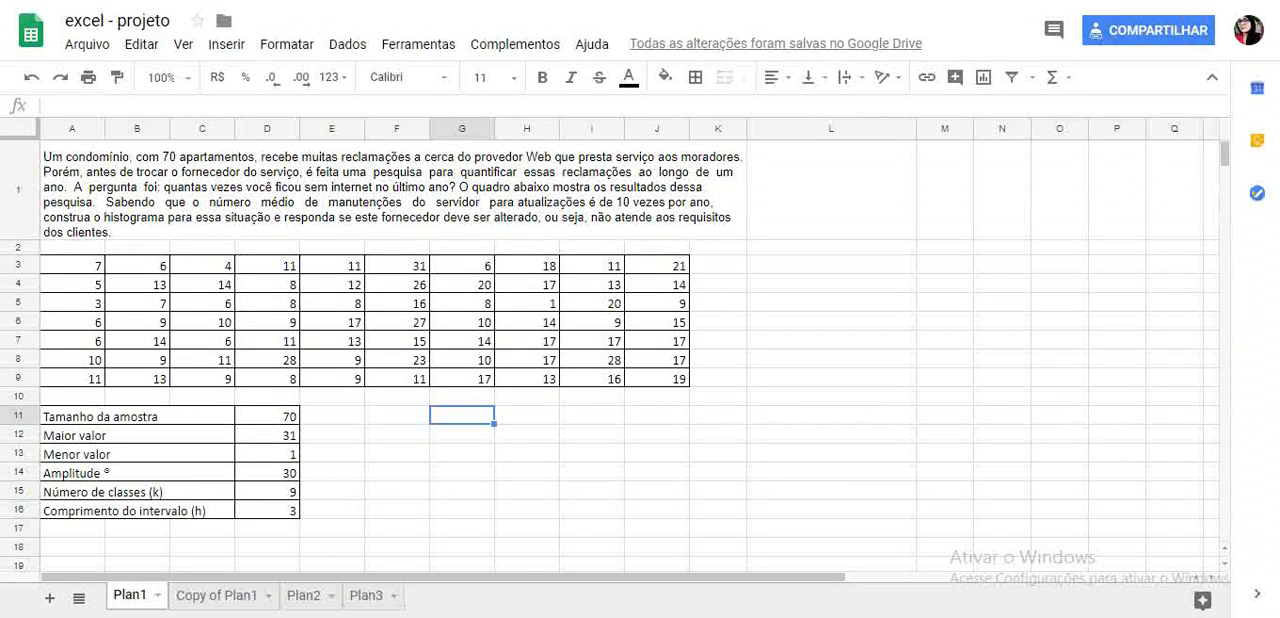
pyautogui.write('C')
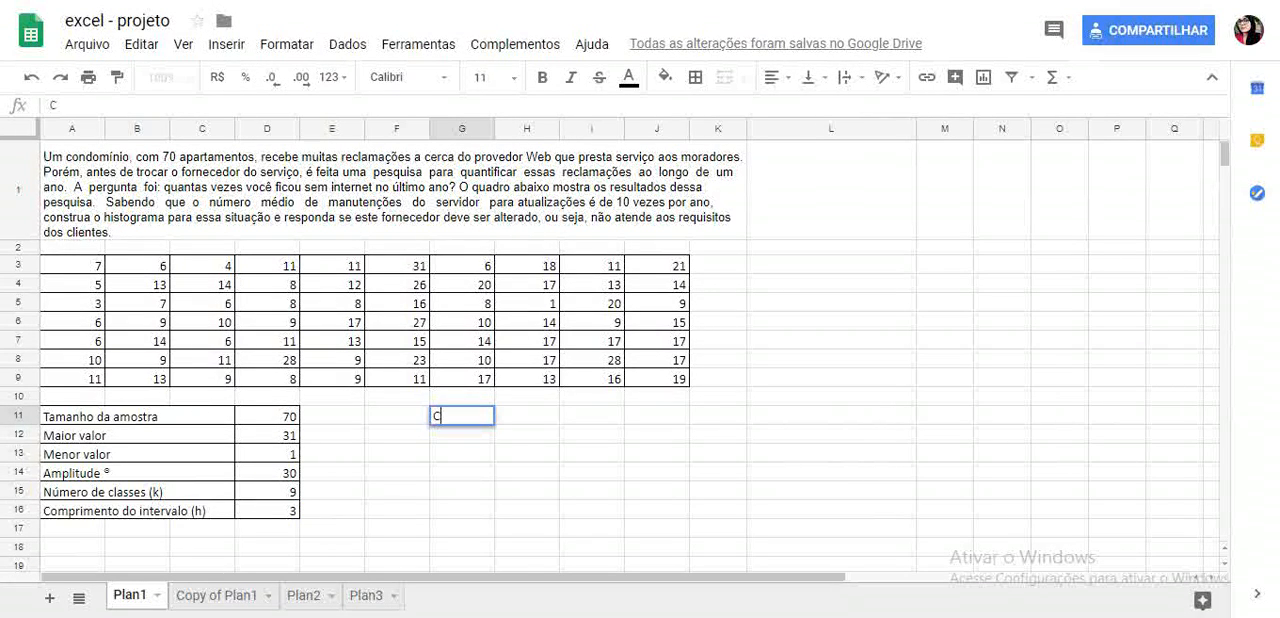
pyautogui.write('LASSE')
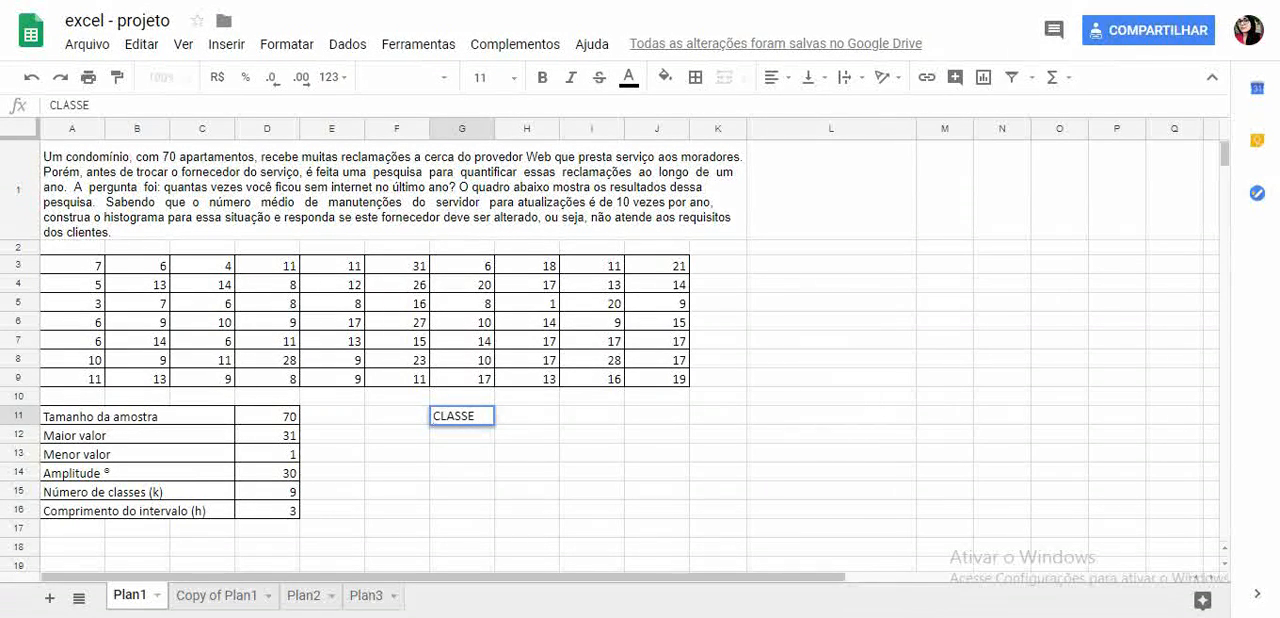
pyautogui.press('Tab')
pyautogui.write('INTER')
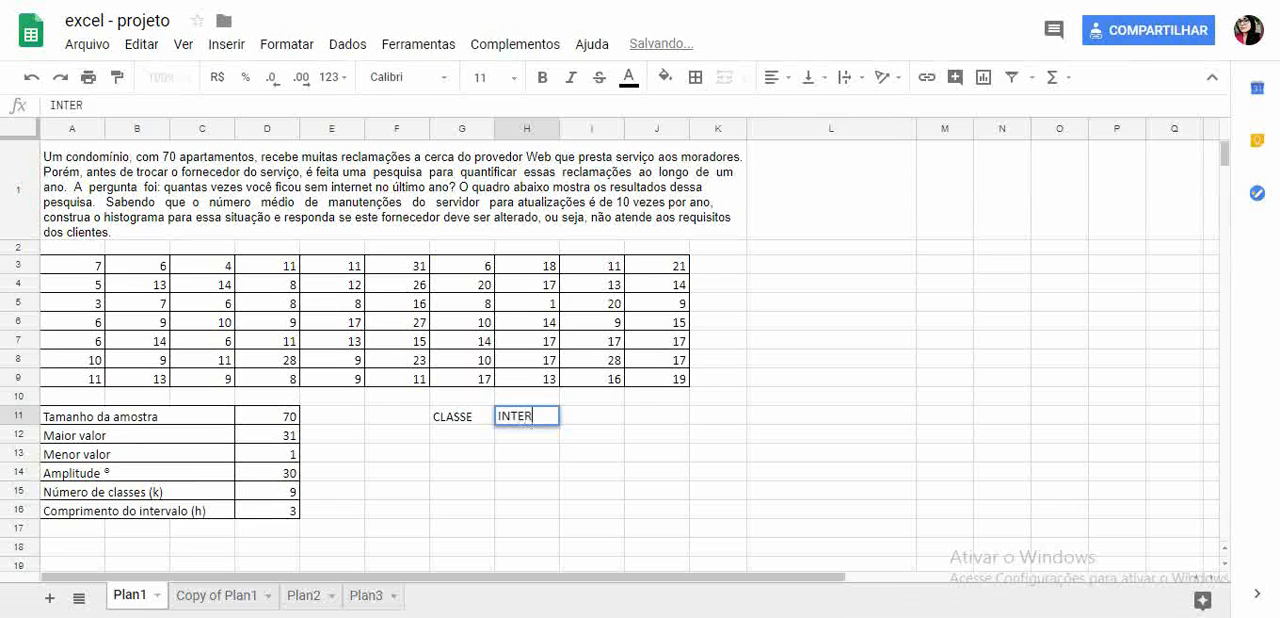
pyautogui.write('VALO')
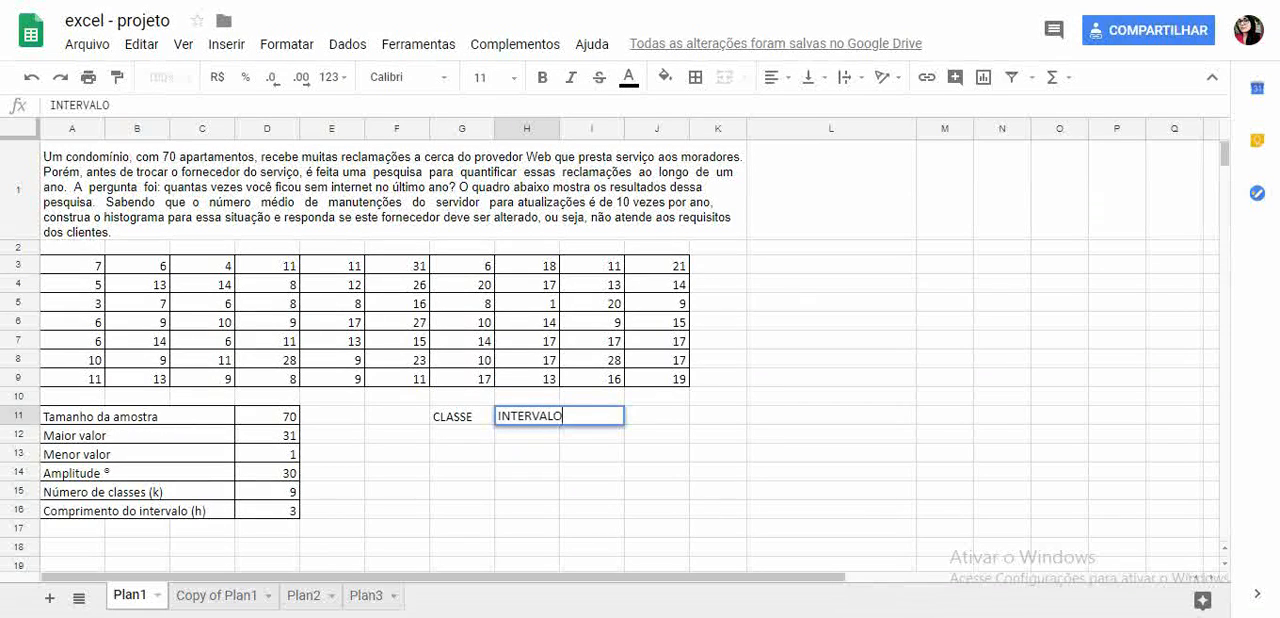
pyautogui.press('Tab')
pyautogui.write('FREQ')
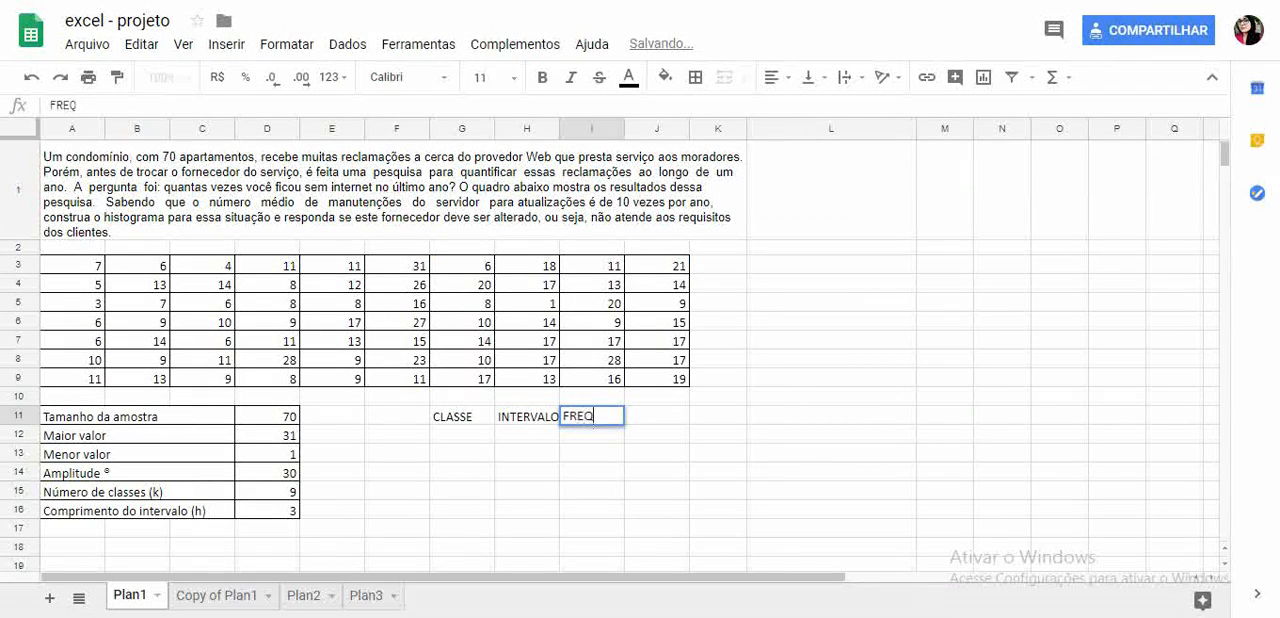
pyautogui.write('UÊNCIA')
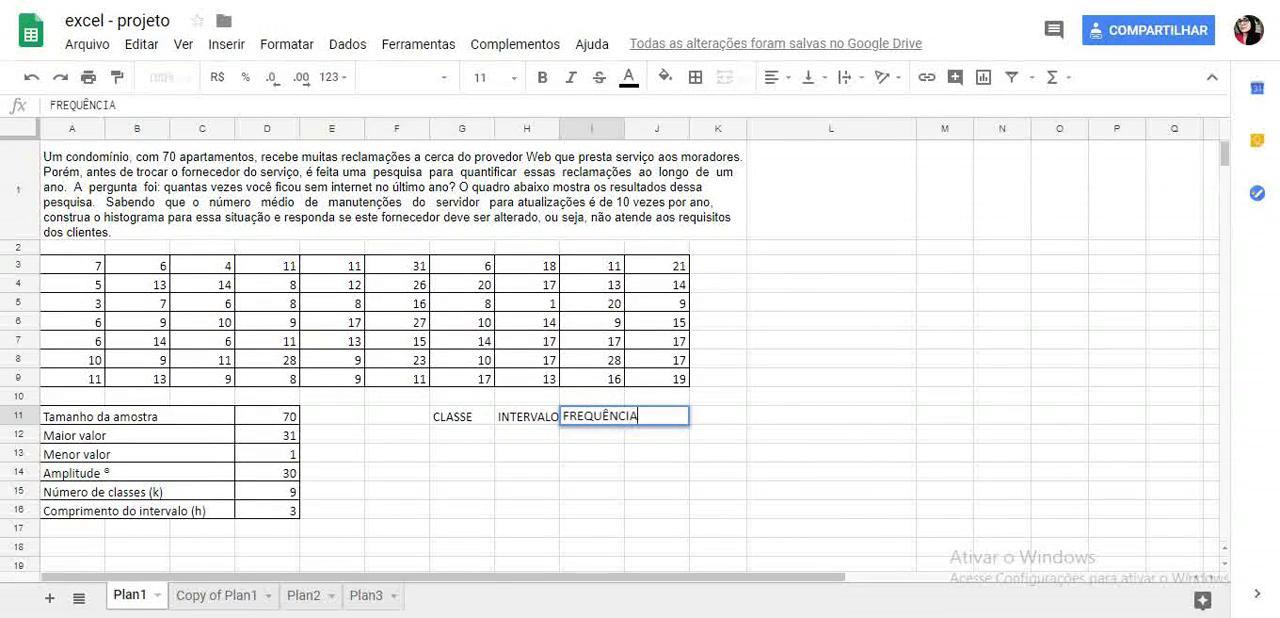
pyautogui.press('Return')
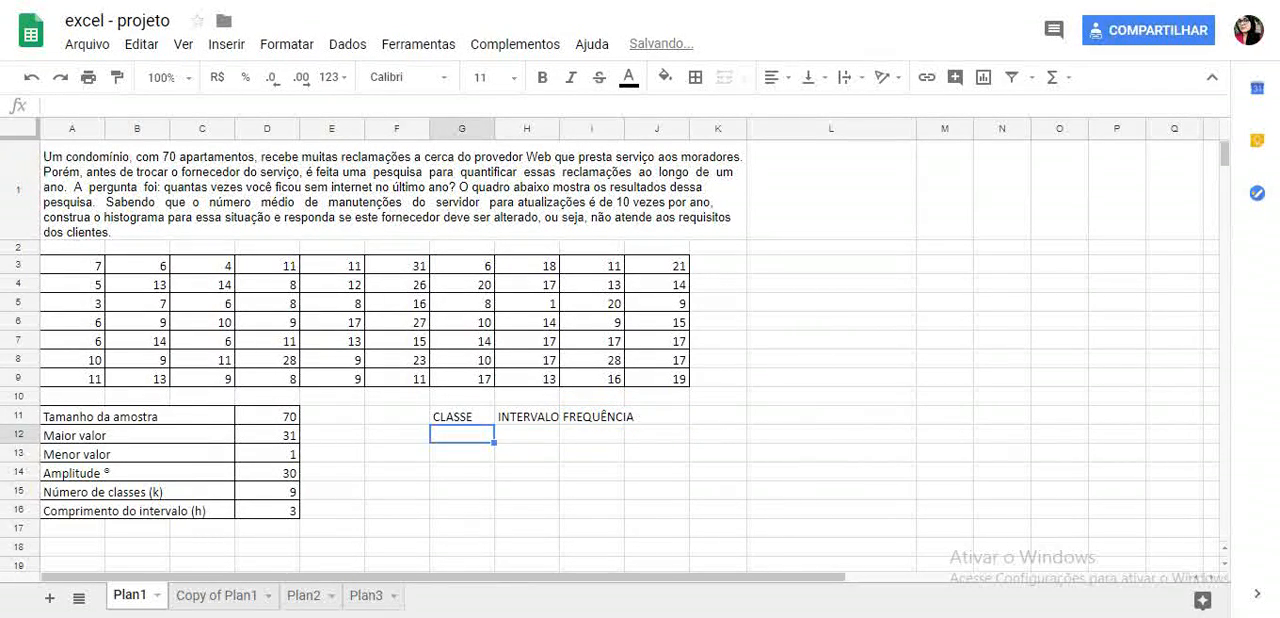
# - Number the classes from 1 to 9 in G12:G20, extending the series from 1 and 2
pyautogui.scroll(-1, 630, 340)
pyautogui.write('1')
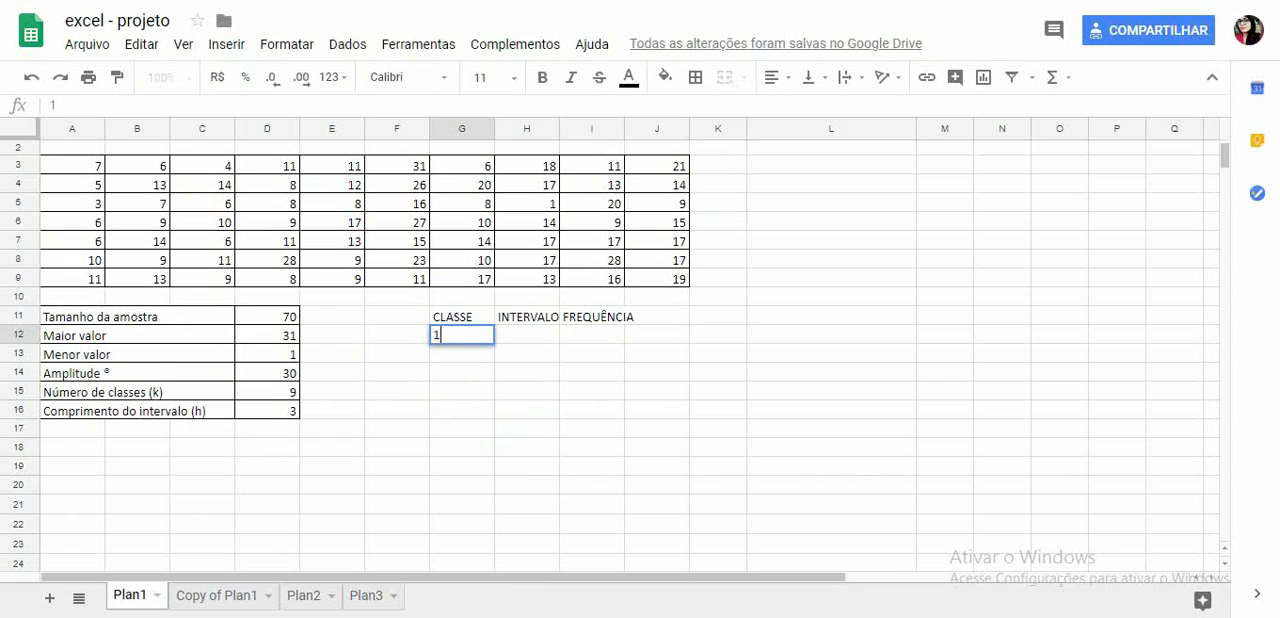
pyautogui.press('Return')
pyautogui.write('2')
pyautogui.press('Up')
pyautogui.hotkey('shift', 'Down')
pyautogui.moveTo(494, 361); pyautogui.dragTo(491, 488)
# - Calculate the first class limit in H12 as the smallest value plus the interval length with =D13+D16
pyautogui.click(527, 335)
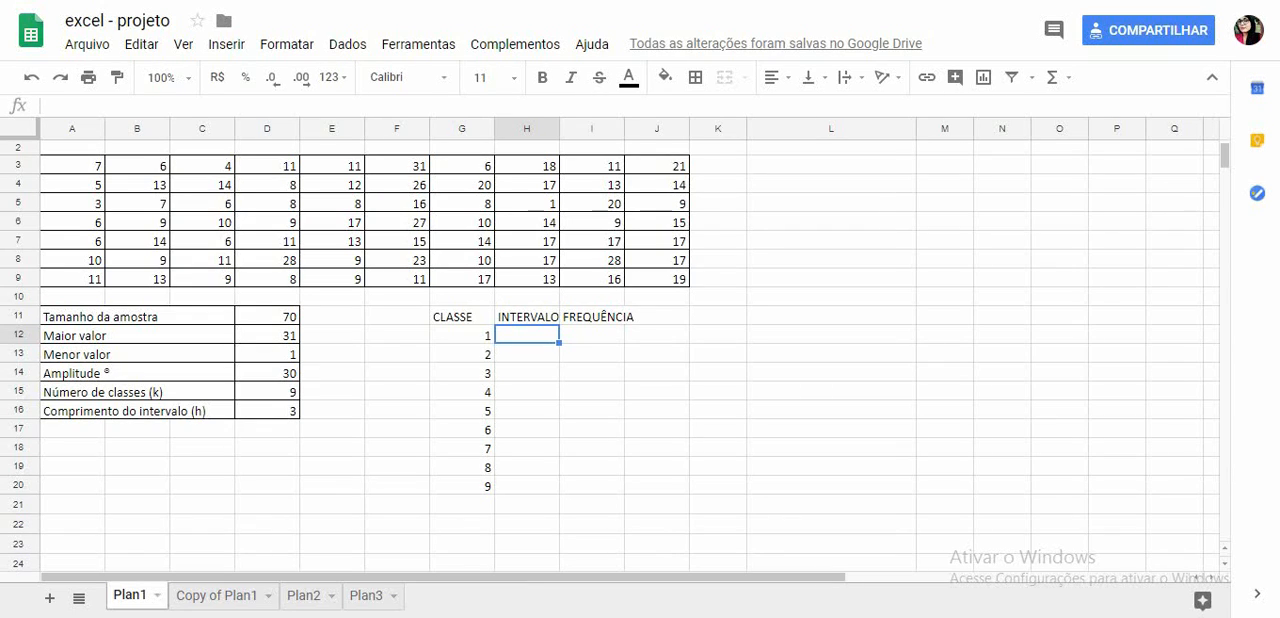
pyautogui.write('=')
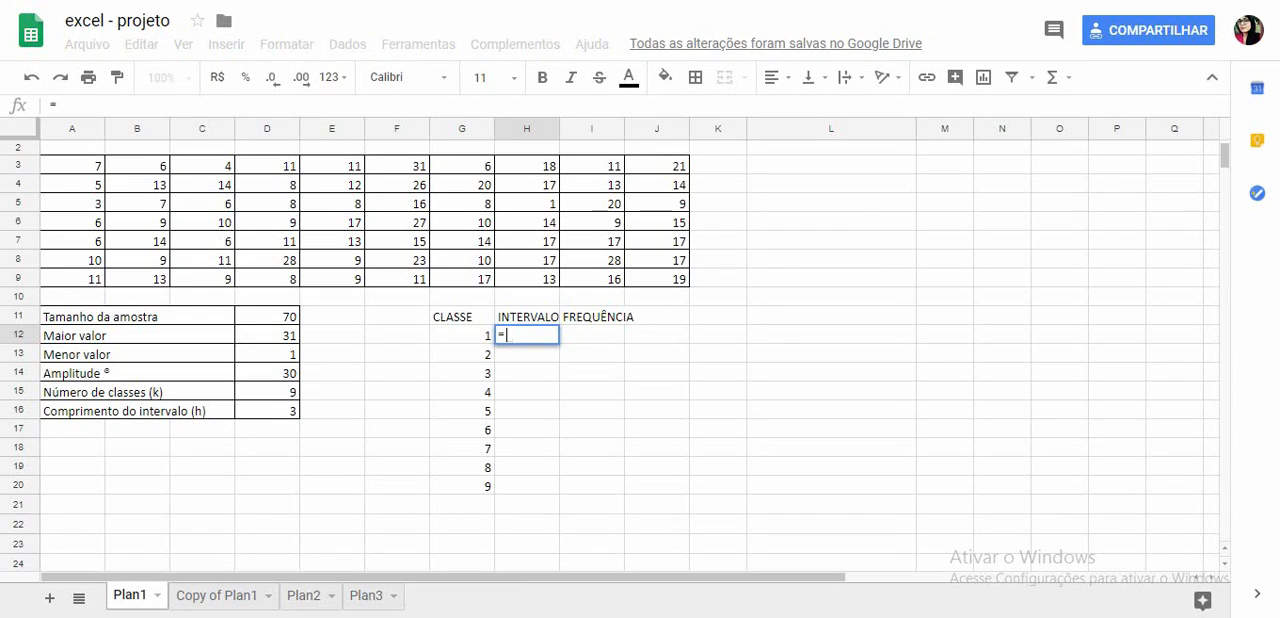
pyautogui.click(267, 354)
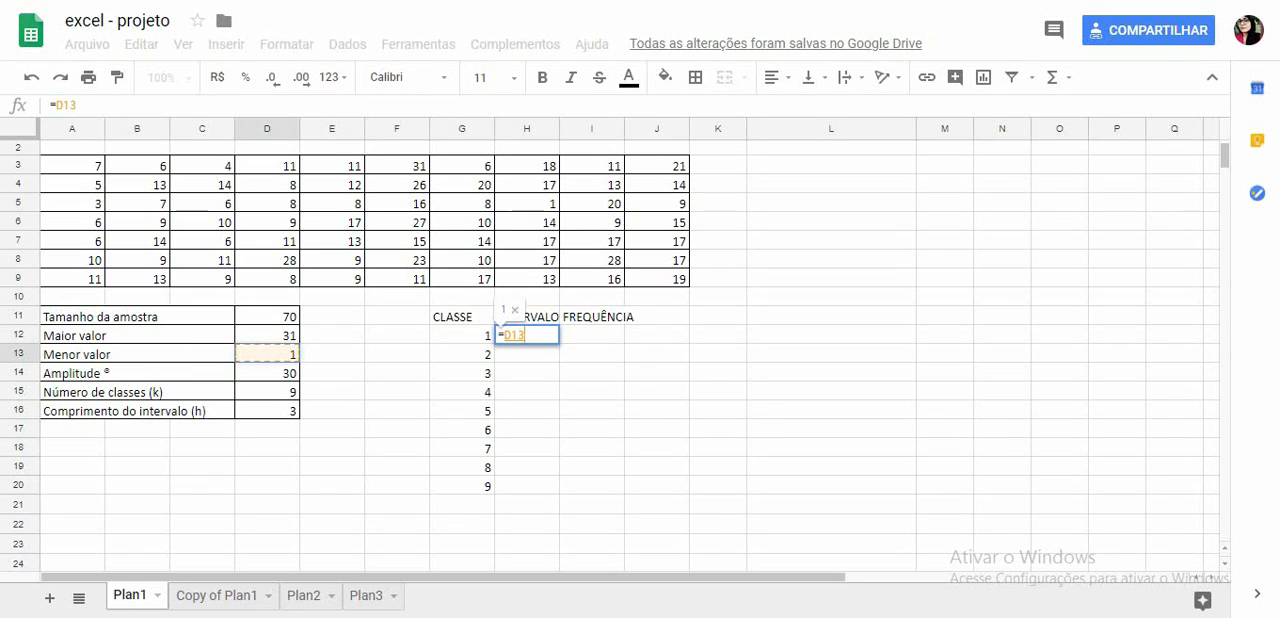
pyautogui.write('+')
pyautogui.click(267, 411)
pyautogui.press('Return')
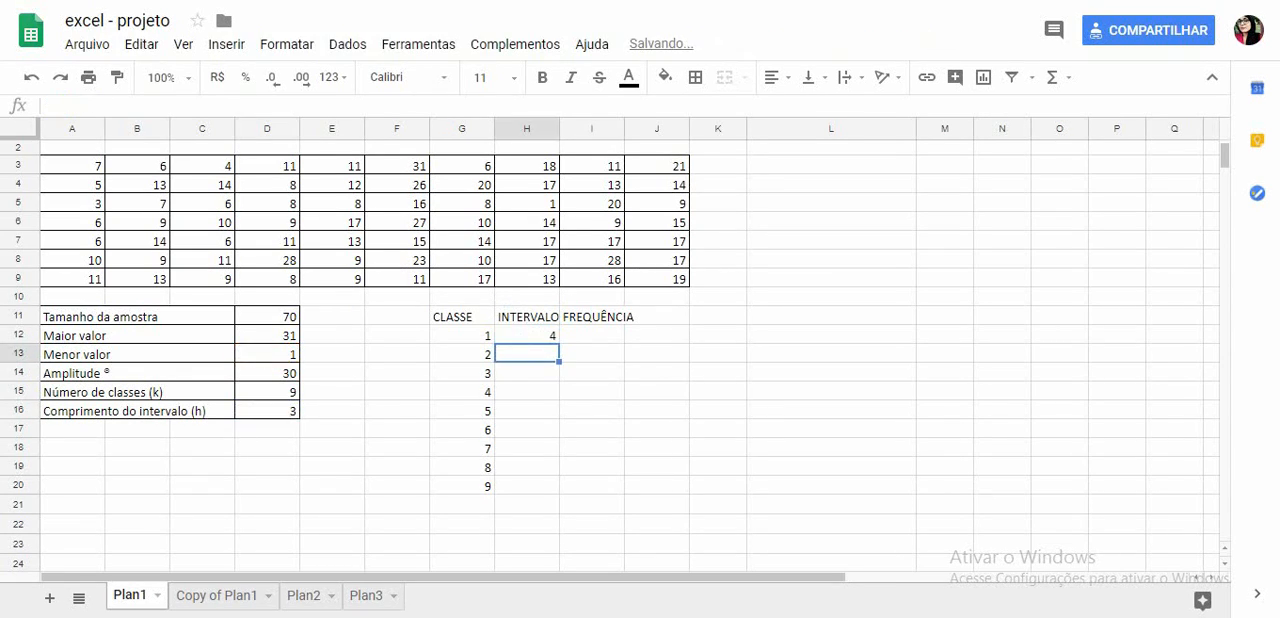
# - Calculate the second class limit in H13 by adding the interval length to the previous limit with =H12+D16
pyautogui.write('=')
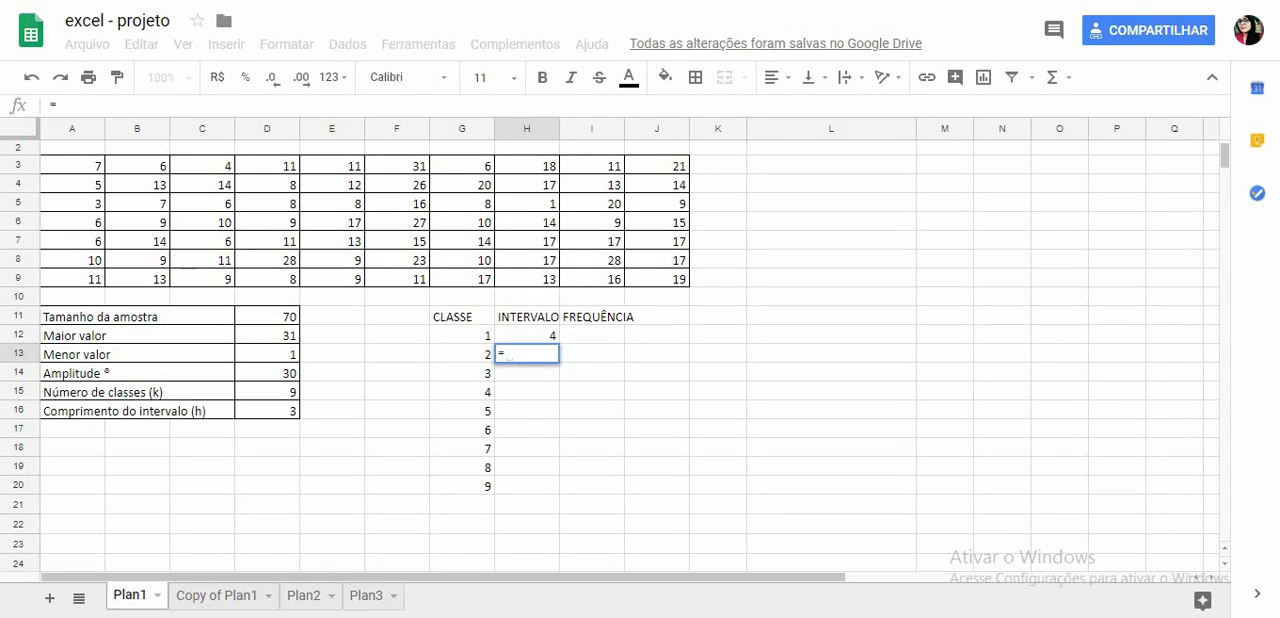
pyautogui.click(527, 336)
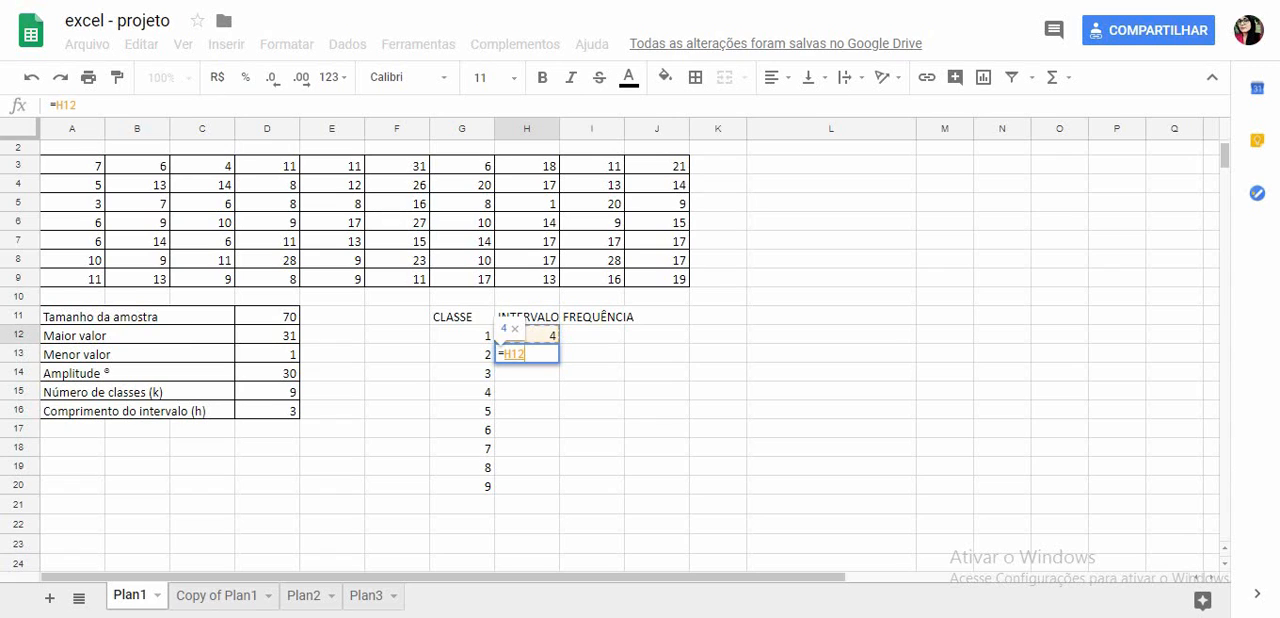
pyautogui.write('+')
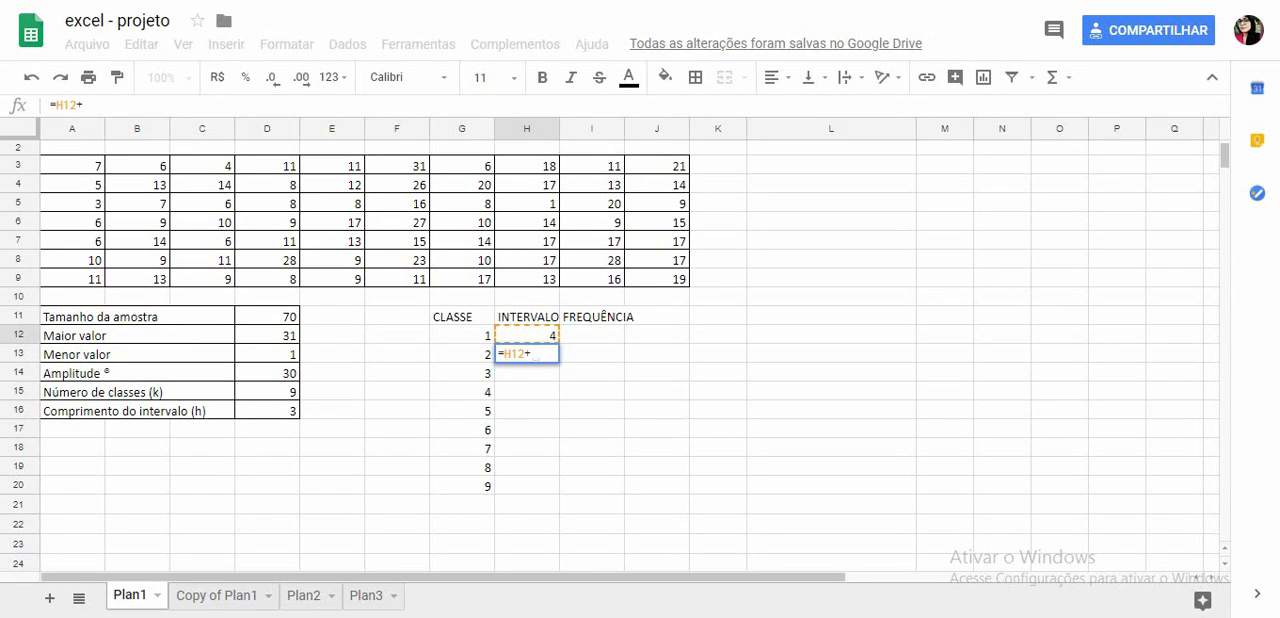
pyautogui.click(267, 411)
pyautogui.press('Return')
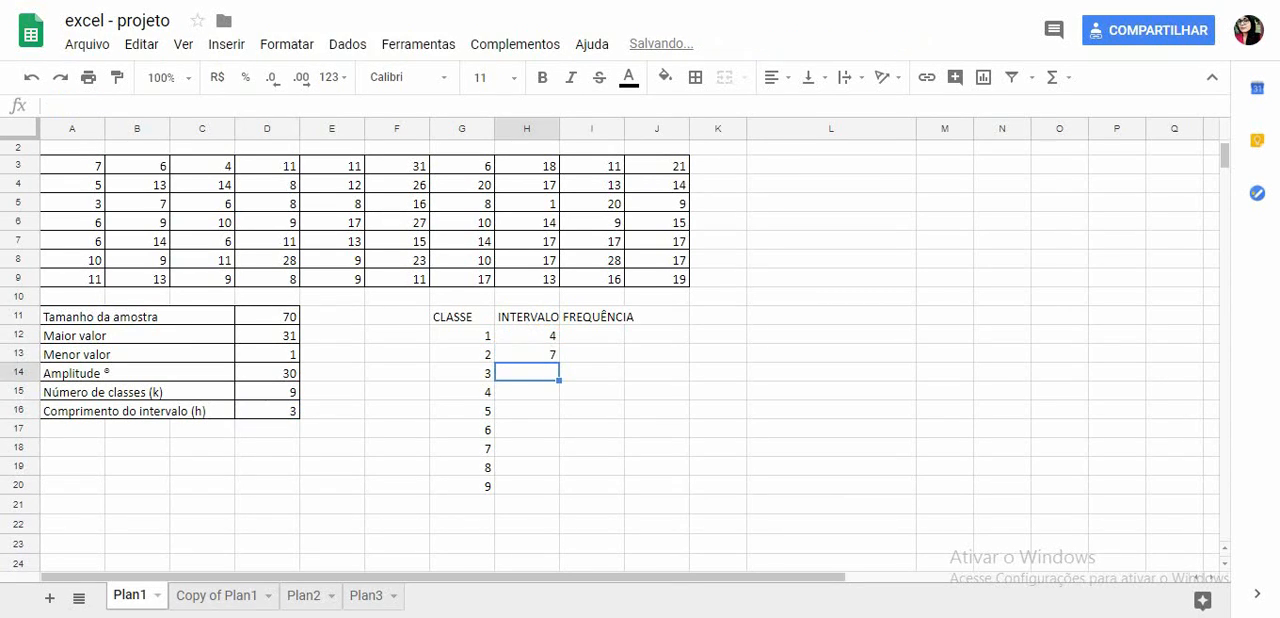
# - Copy the H13 interval formula down through H20 for the remaining classes
pyautogui.click(530, 336)
pyautogui.click(530, 354)
pyautogui.moveTo(559, 361); pyautogui.dragTo(559, 487)
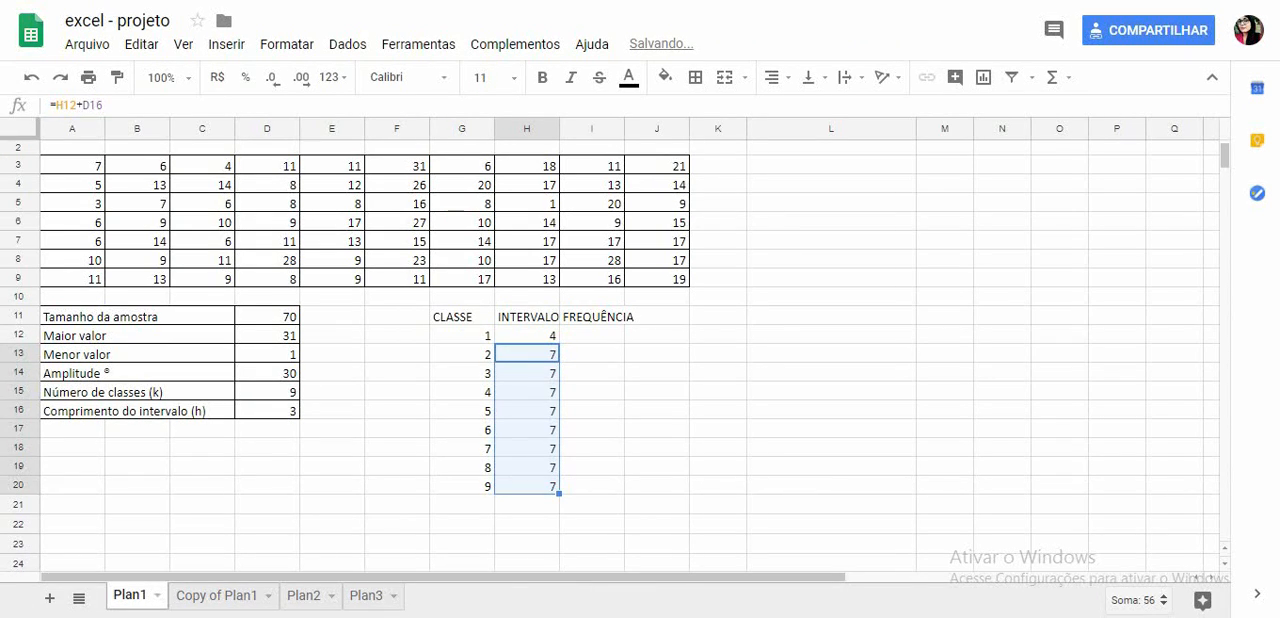
# - Check the cell references of the copied interval formulas in H15 and H16 against the source formula in H13
pyautogui.click(530, 392)
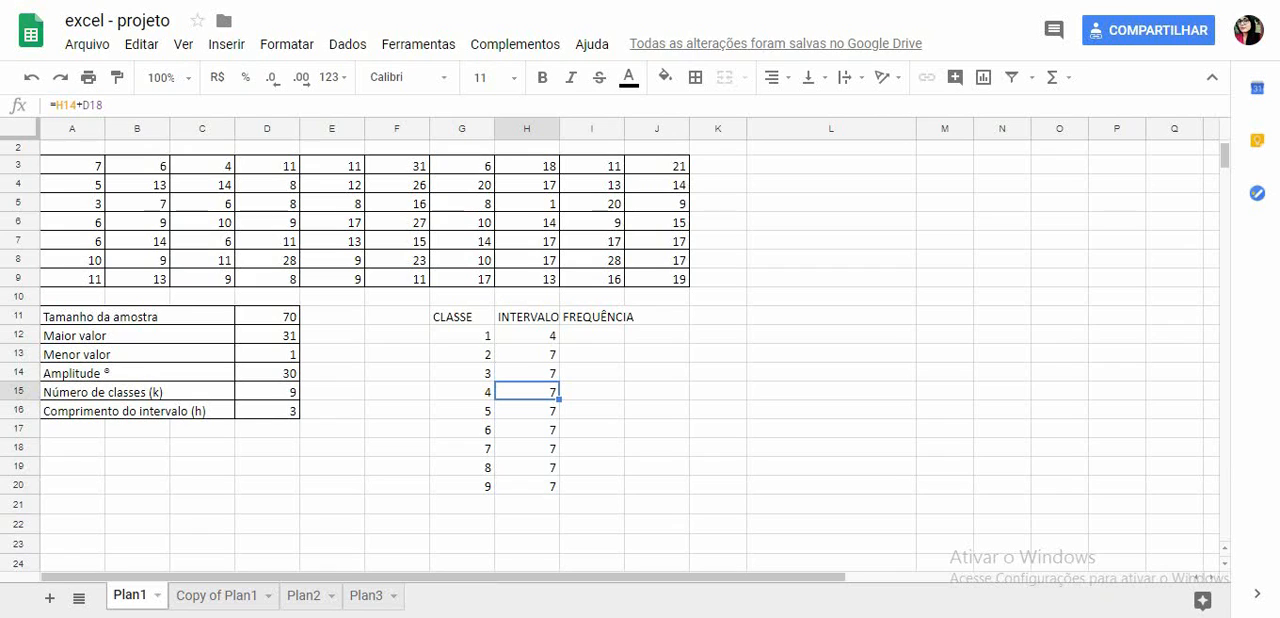
pyautogui.doubleClick(530, 411)
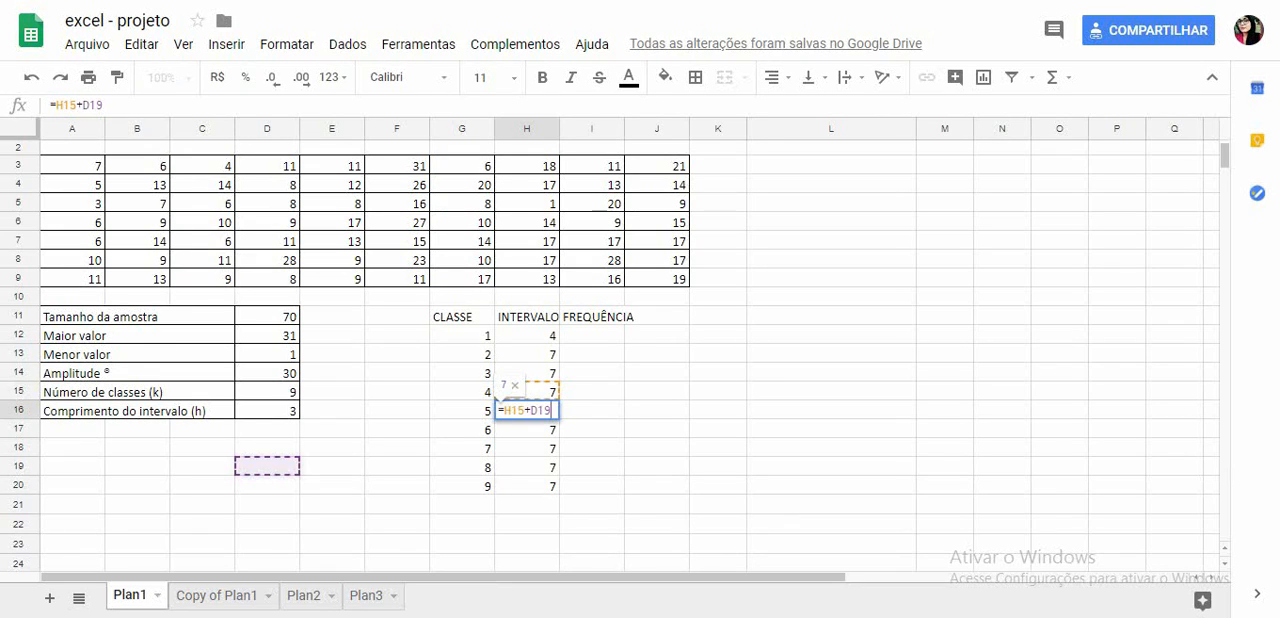
pyautogui.doubleClick(538, 354)
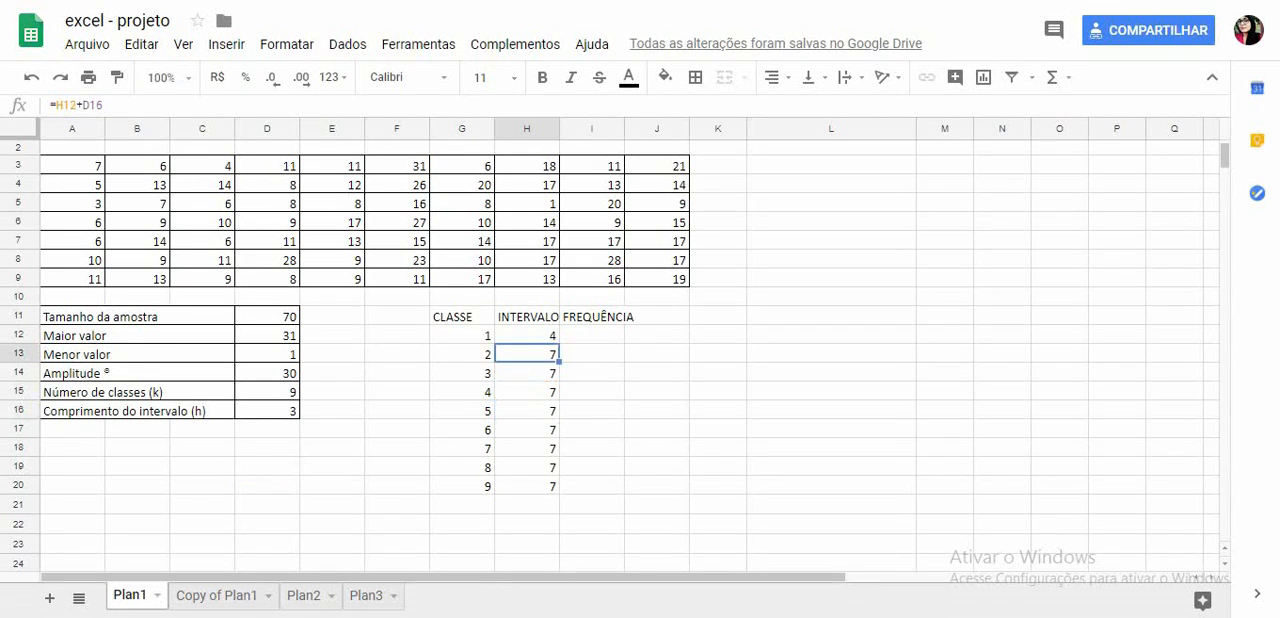
# - Make the interval length reference absolute in H13 with =H12+$D$16 and copy the formula down through H20
pyautogui.doubleClick(541, 354)
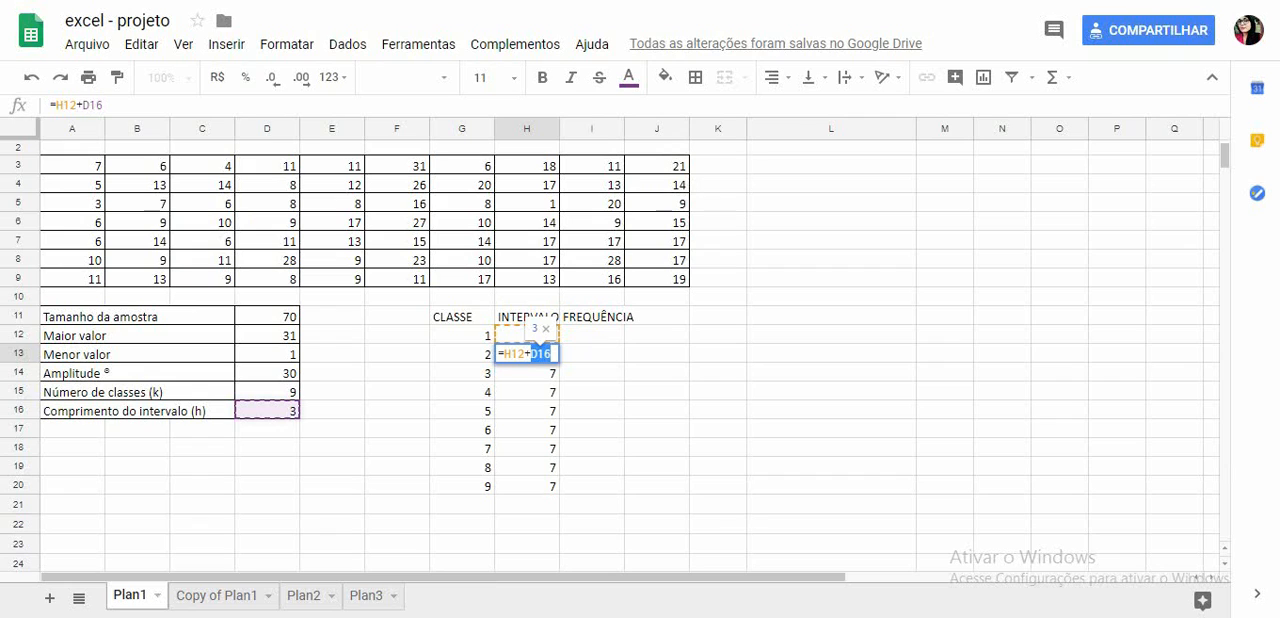
pyautogui.press('F4')
pyautogui.press('Return')
pyautogui.press('Up')
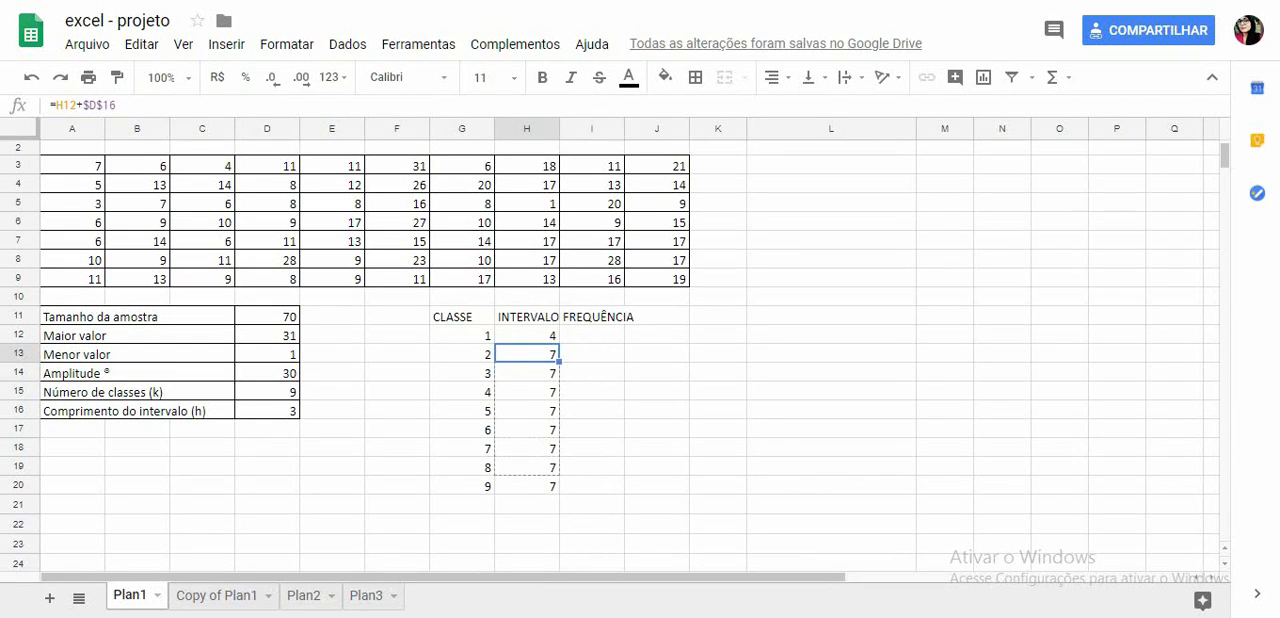
pyautogui.moveTo(559, 362); pyautogui.dragTo(556, 488)
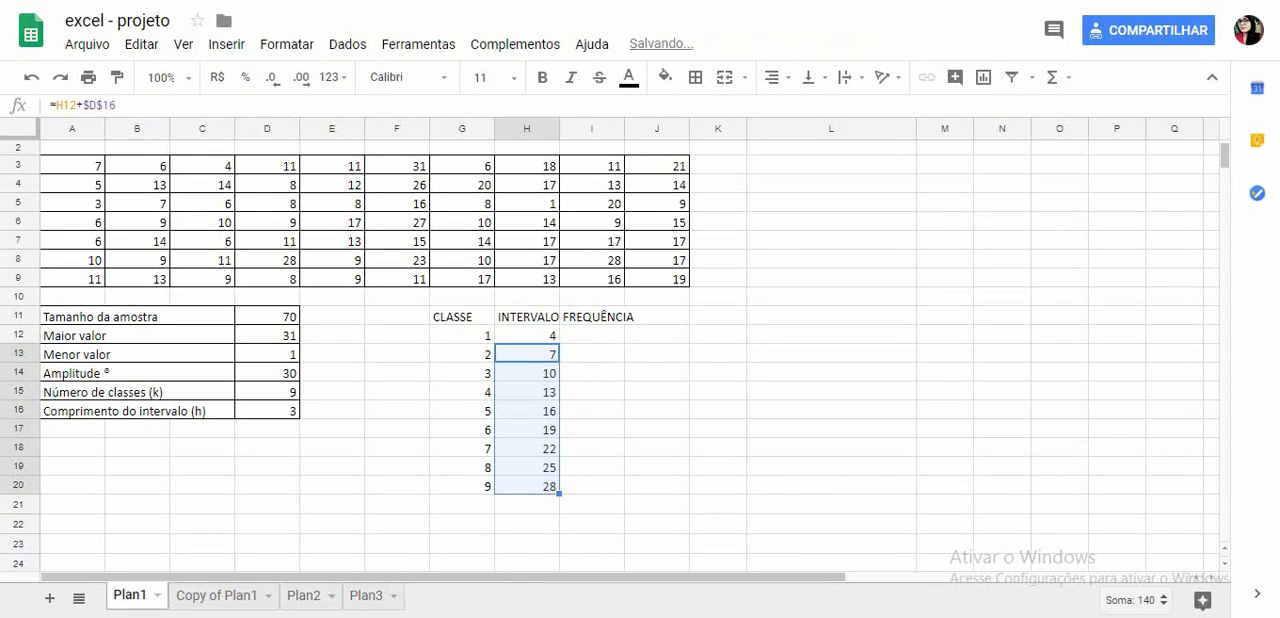
pyautogui.click(527, 336)
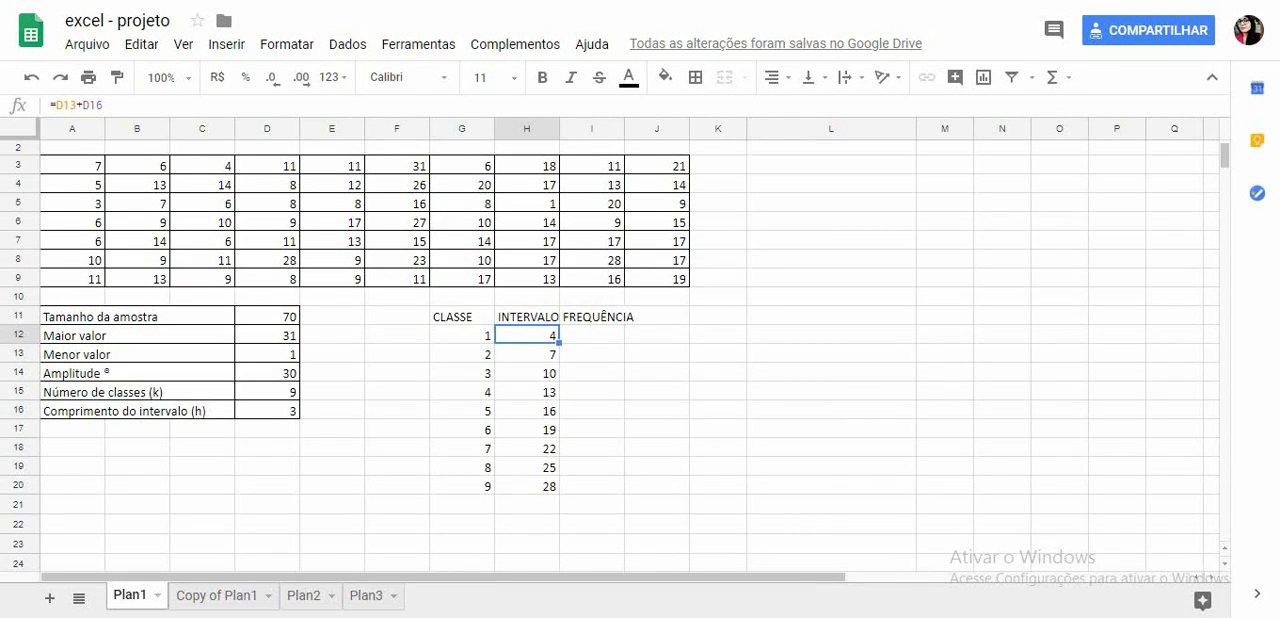
pyautogui.click(592, 335)
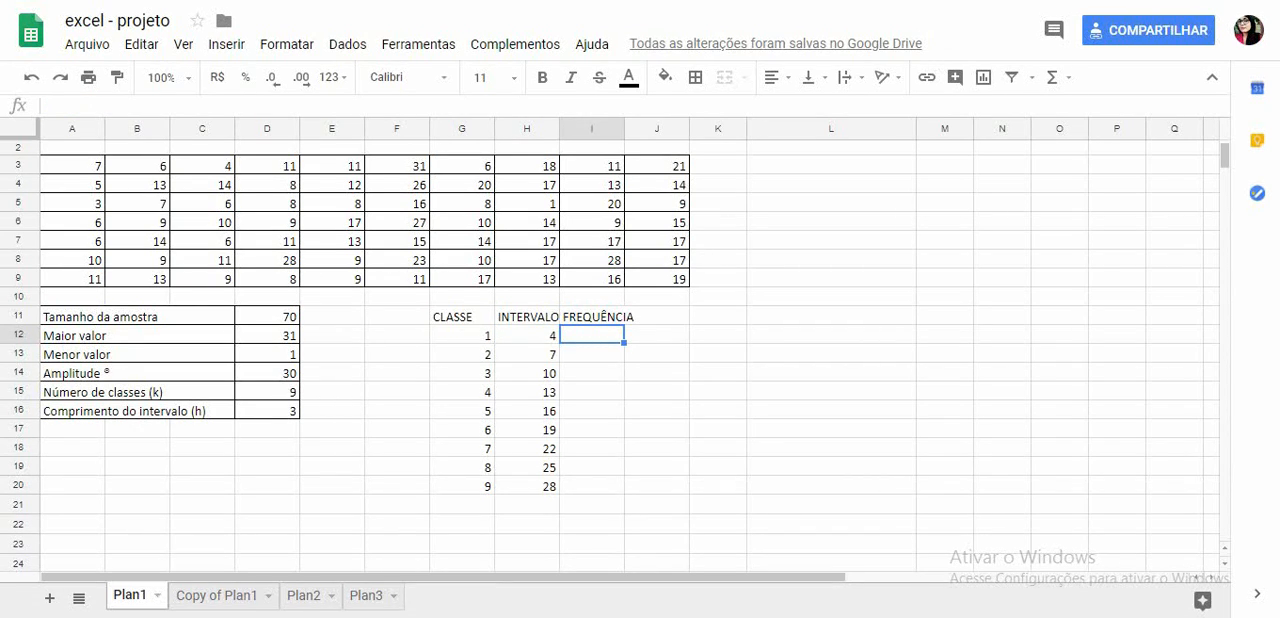
pyautogui.moveTo(72, 166); pyautogui.dragTo(657, 279)
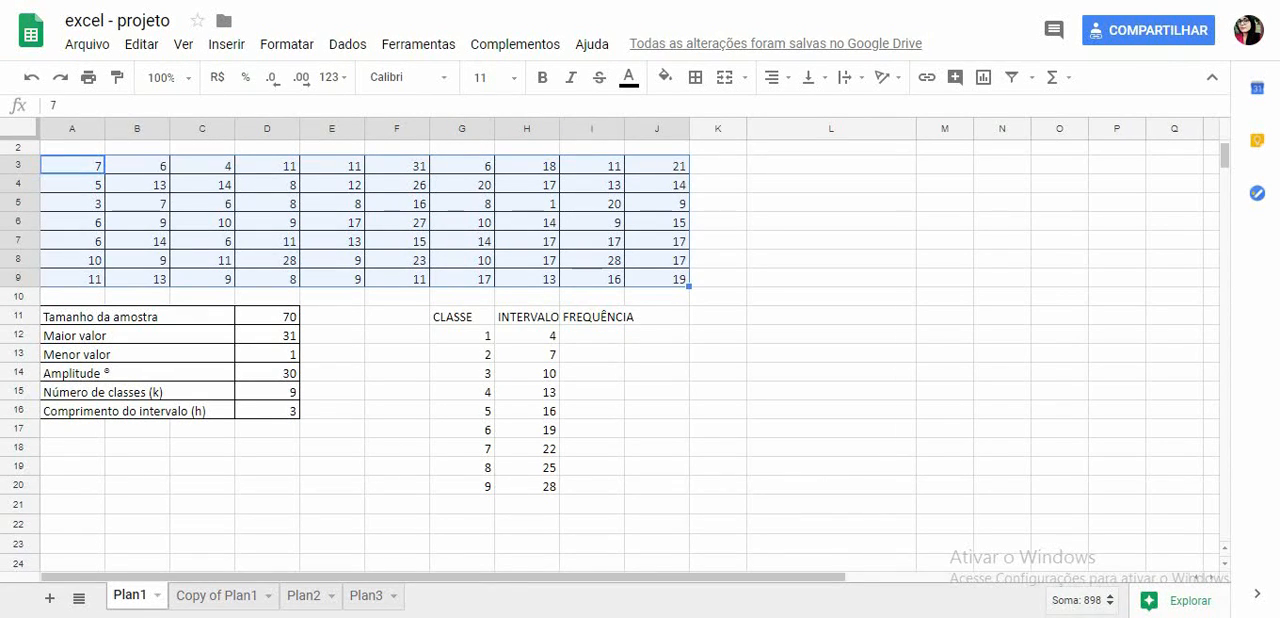
pyautogui.click(527, 336)
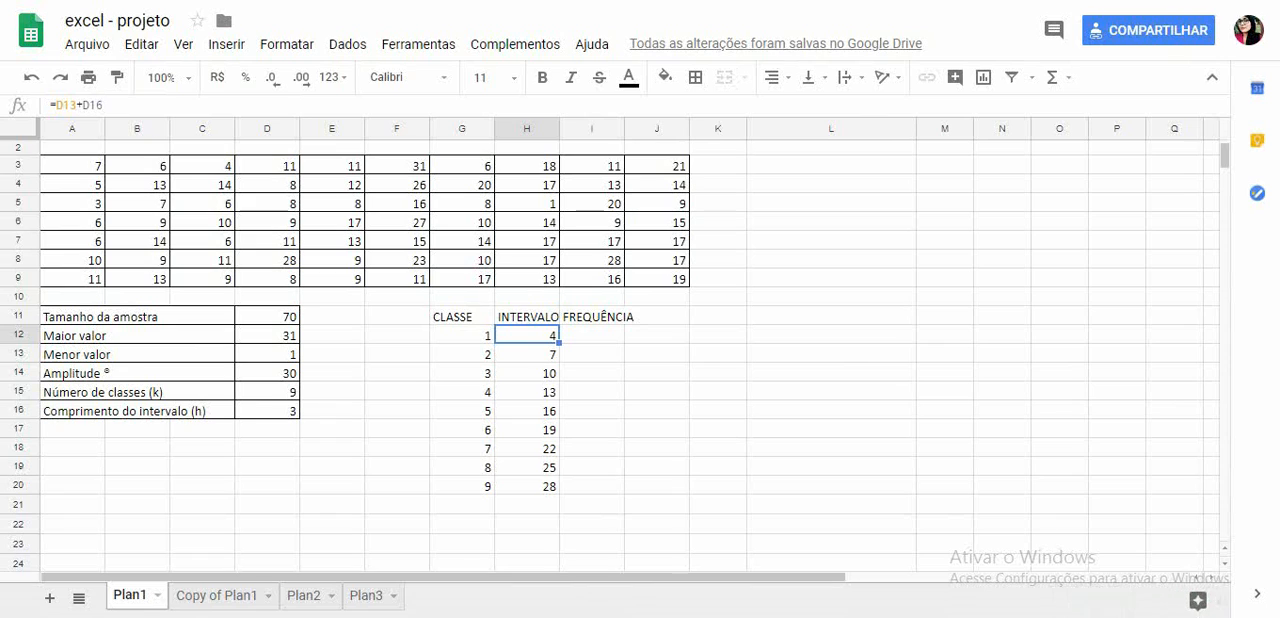
pyautogui.moveTo(72, 166); pyautogui.dragTo(657, 279)
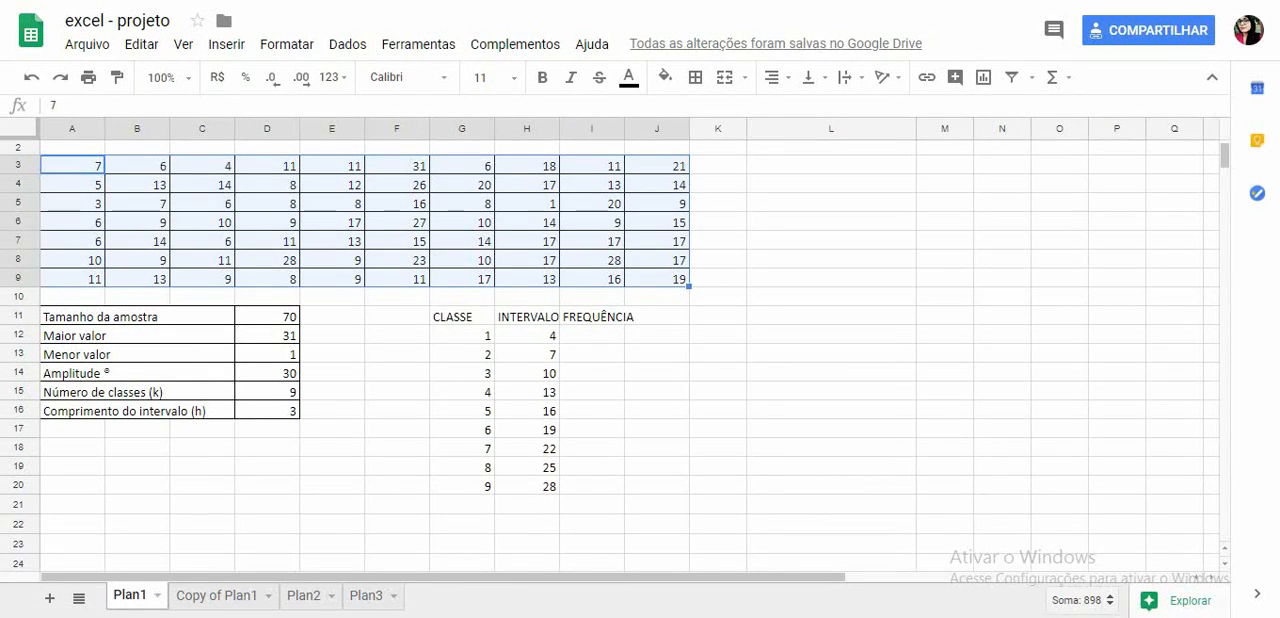
pyautogui.click(592, 354)
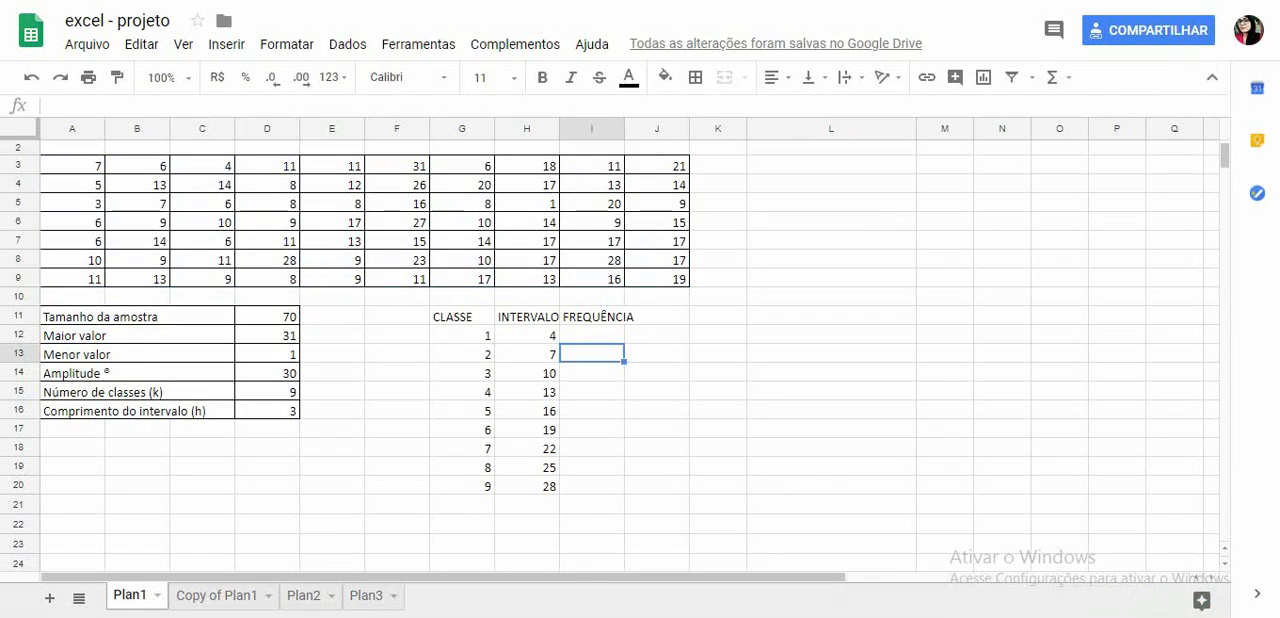
pyautogui.moveTo(72, 165); pyautogui.dragTo(657, 279)
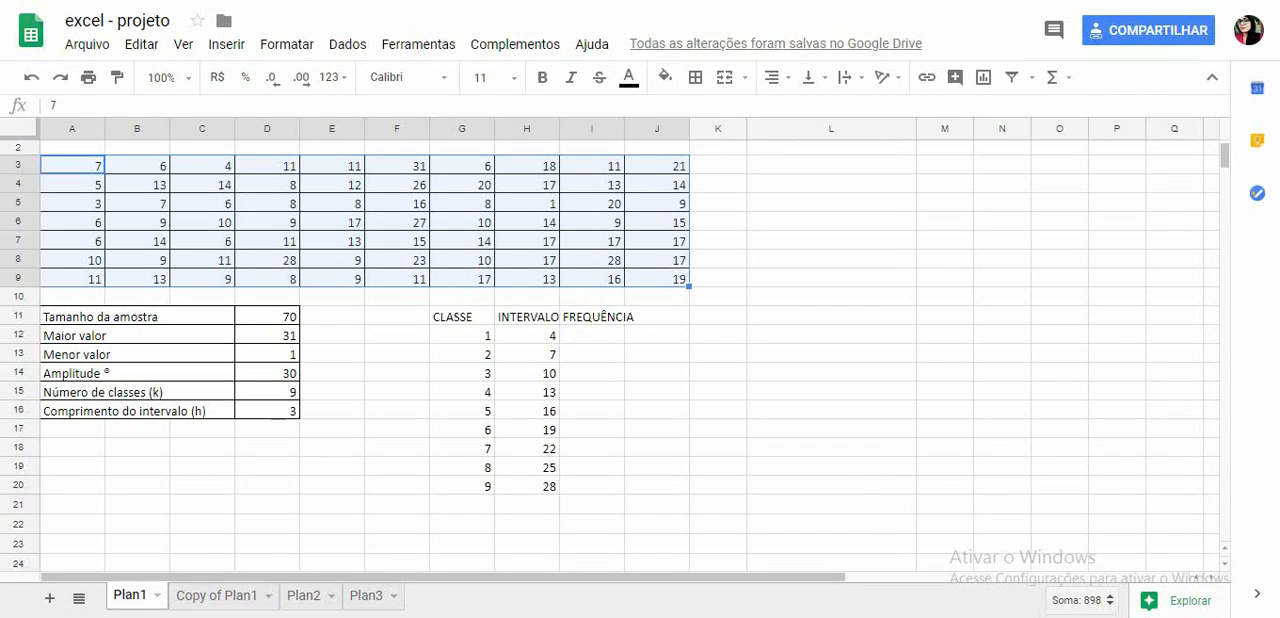
# - Count the first class frequency in I12 with =CONT.SES(A3:J9;"<"&H12)
pyautogui.click(592, 335)
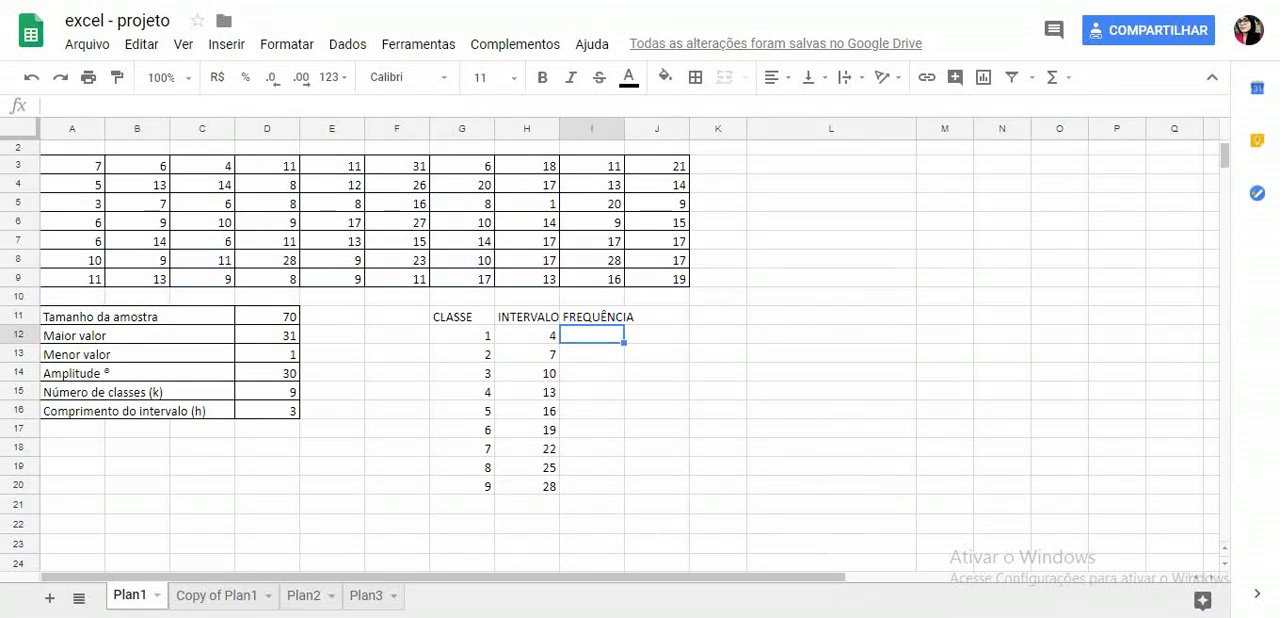
pyautogui.write('=CO')
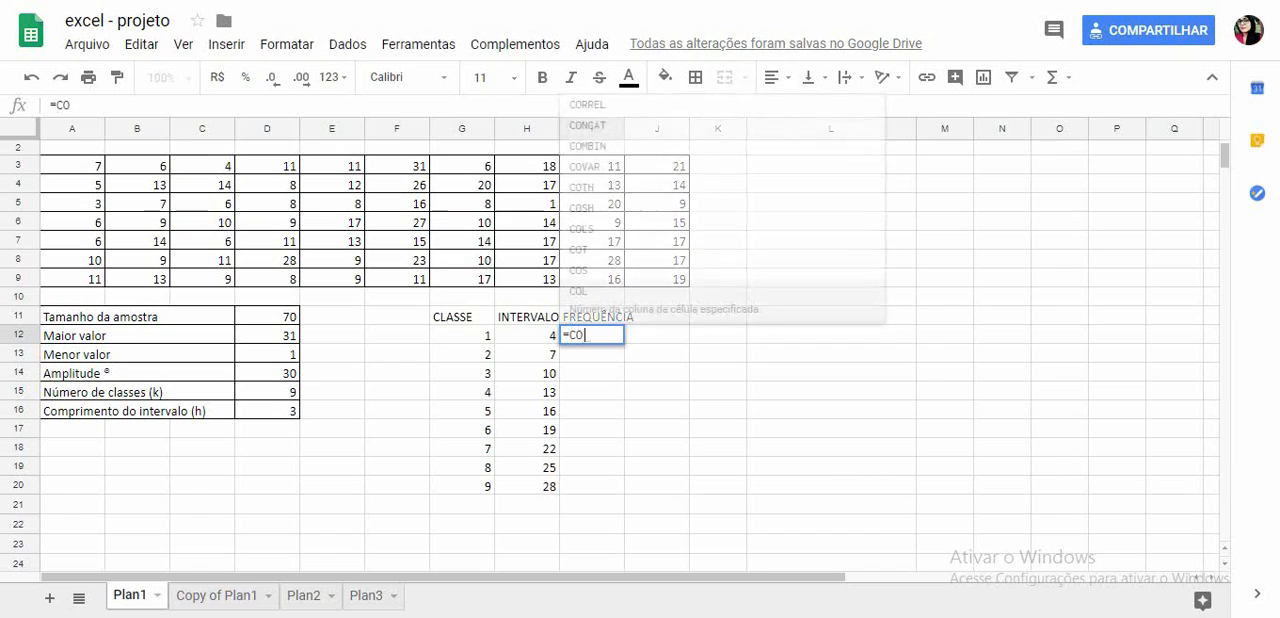
pyautogui.write('NT.SES(')
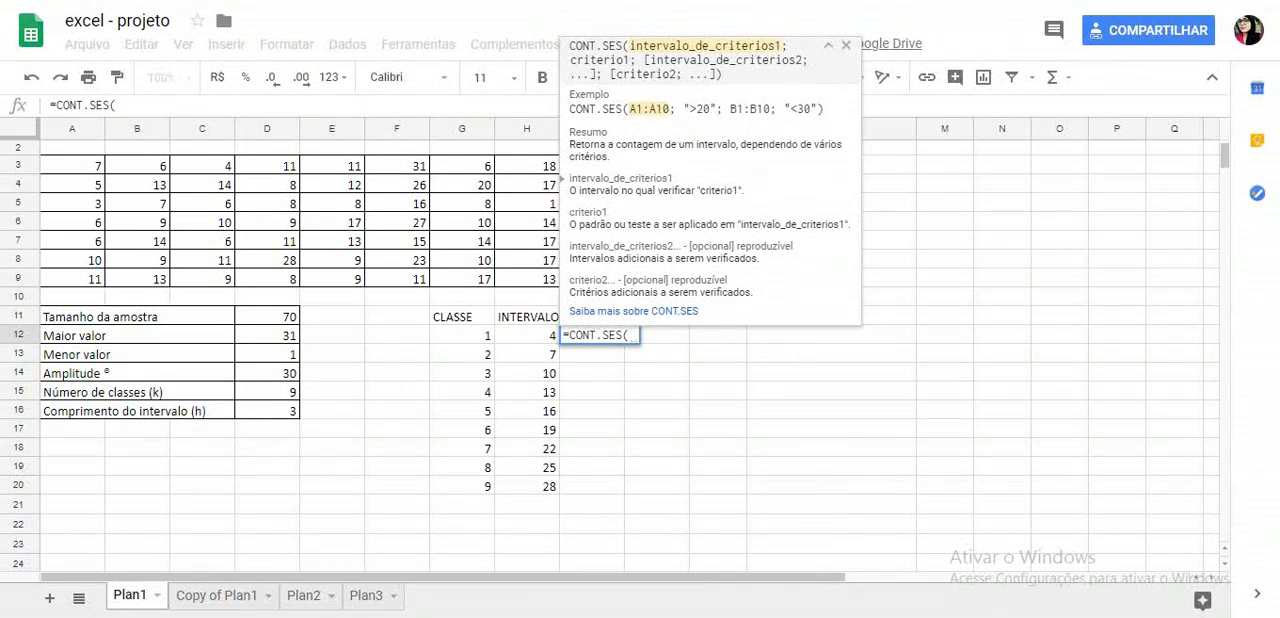
pyautogui.moveTo(72, 166); pyautogui.dragTo(657, 279)
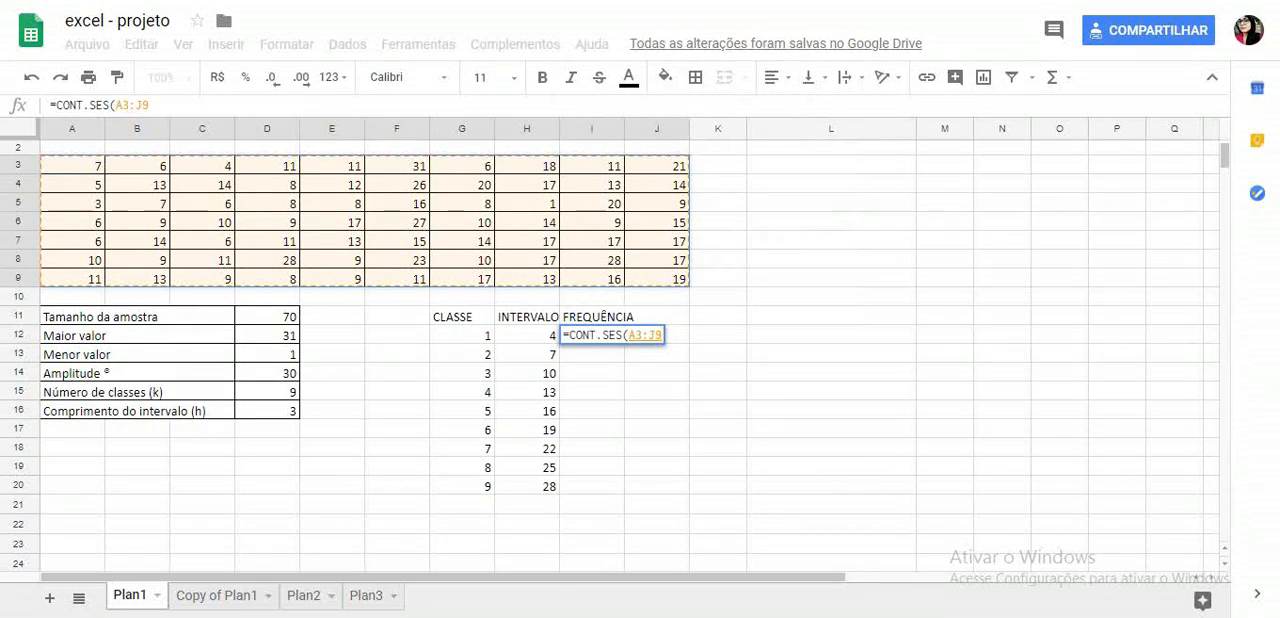
pyautogui.write(';')
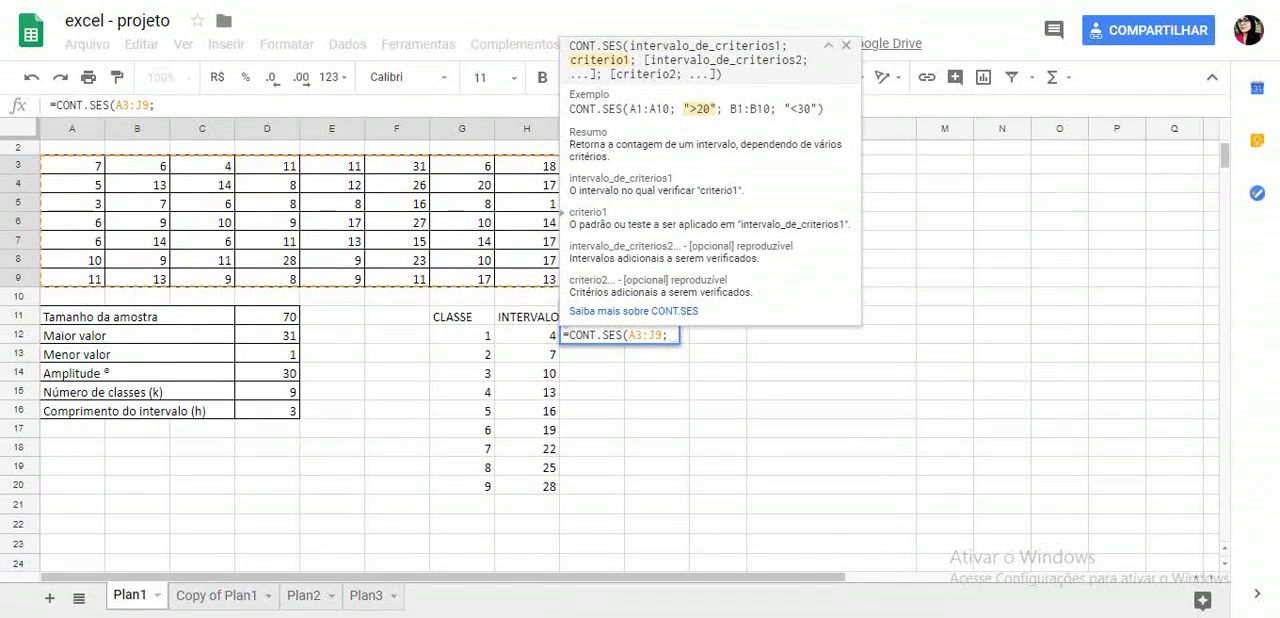
pyautogui.write('"')
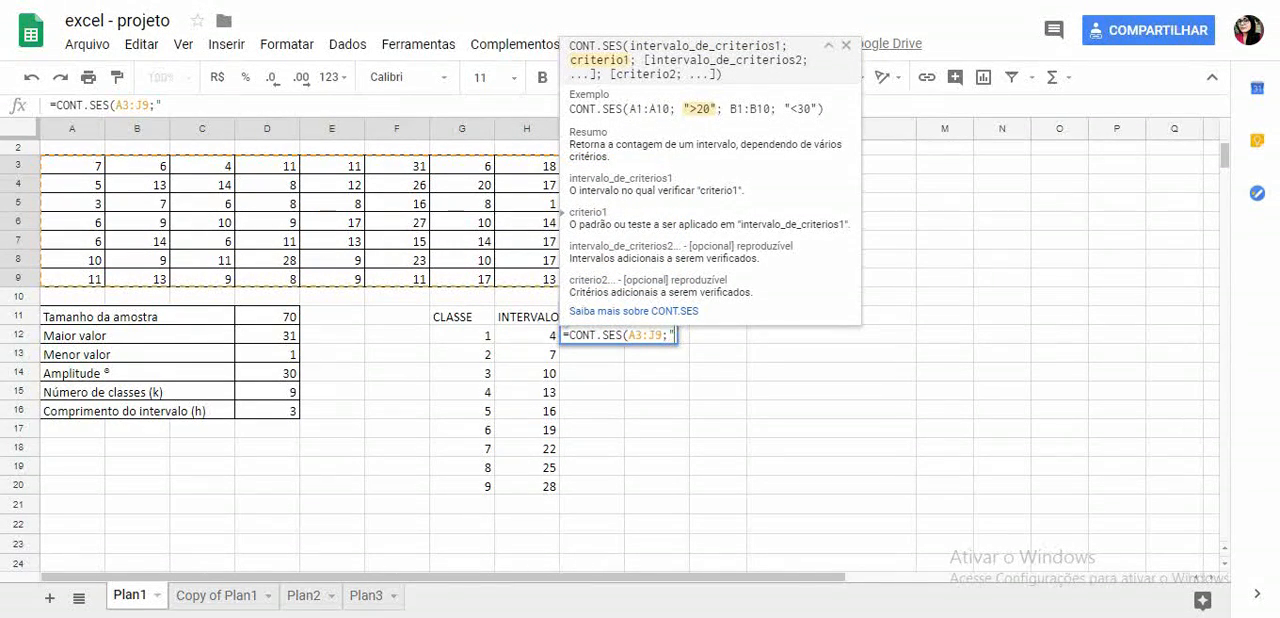
pyautogui.write('>"')
pyautogui.press('Left')
pyautogui.press('BackSpace')
pyautogui.write('<"&')
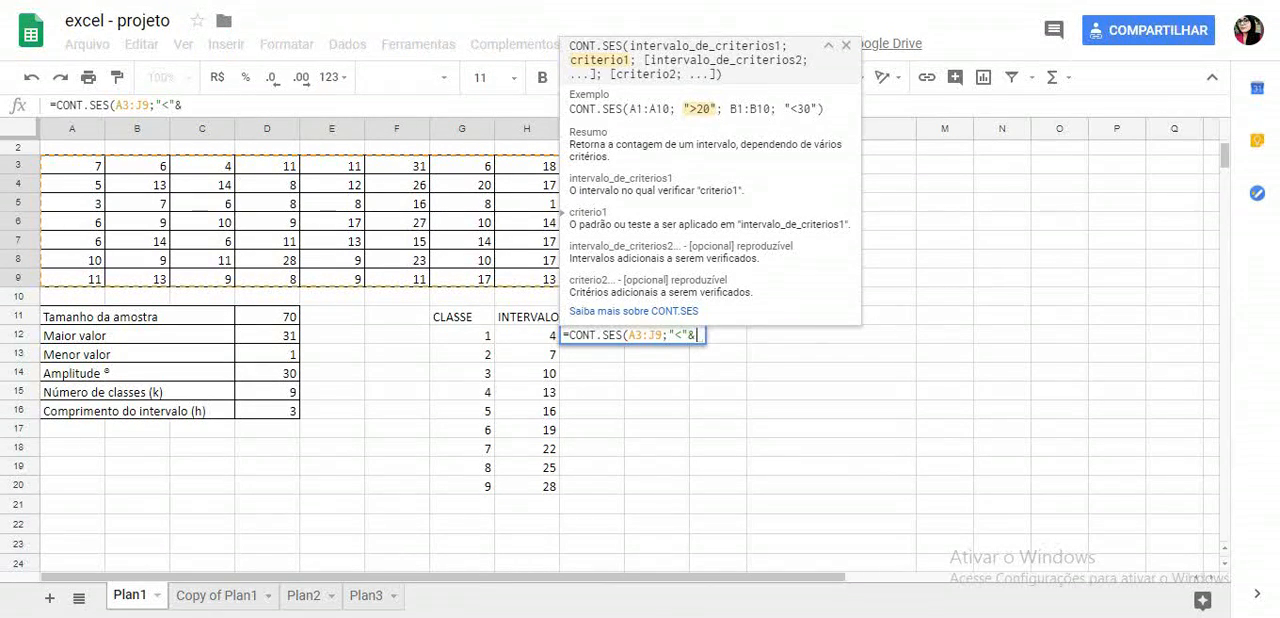
pyautogui.click(527, 336)
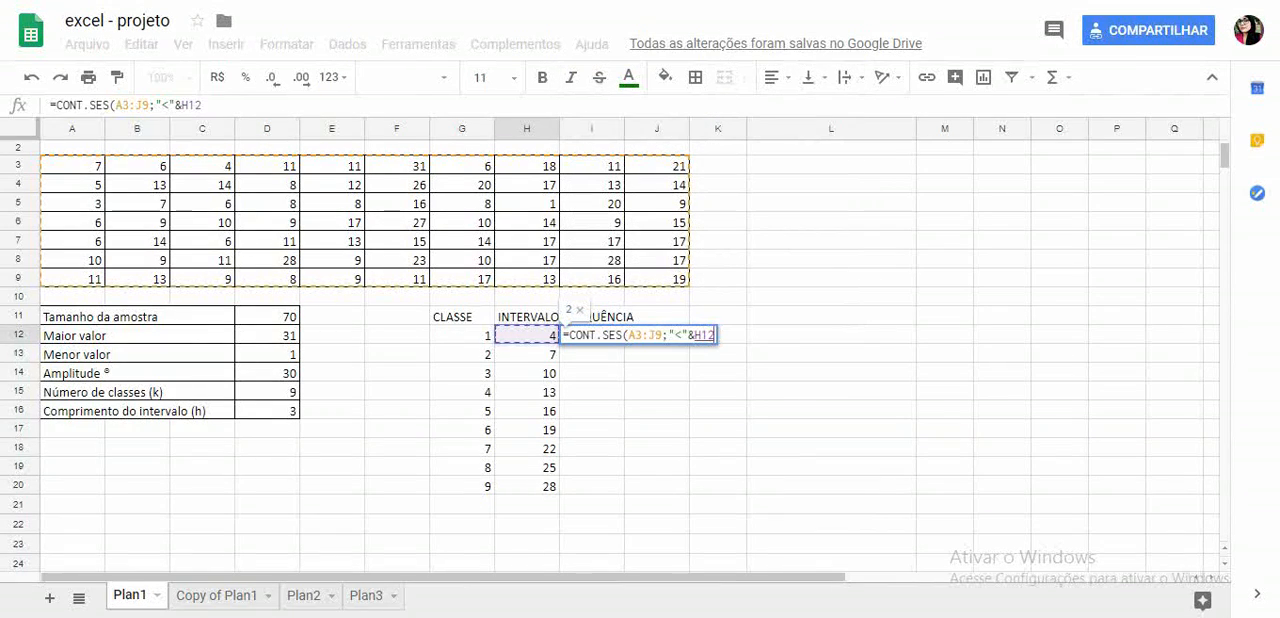
pyautogui.write(')')
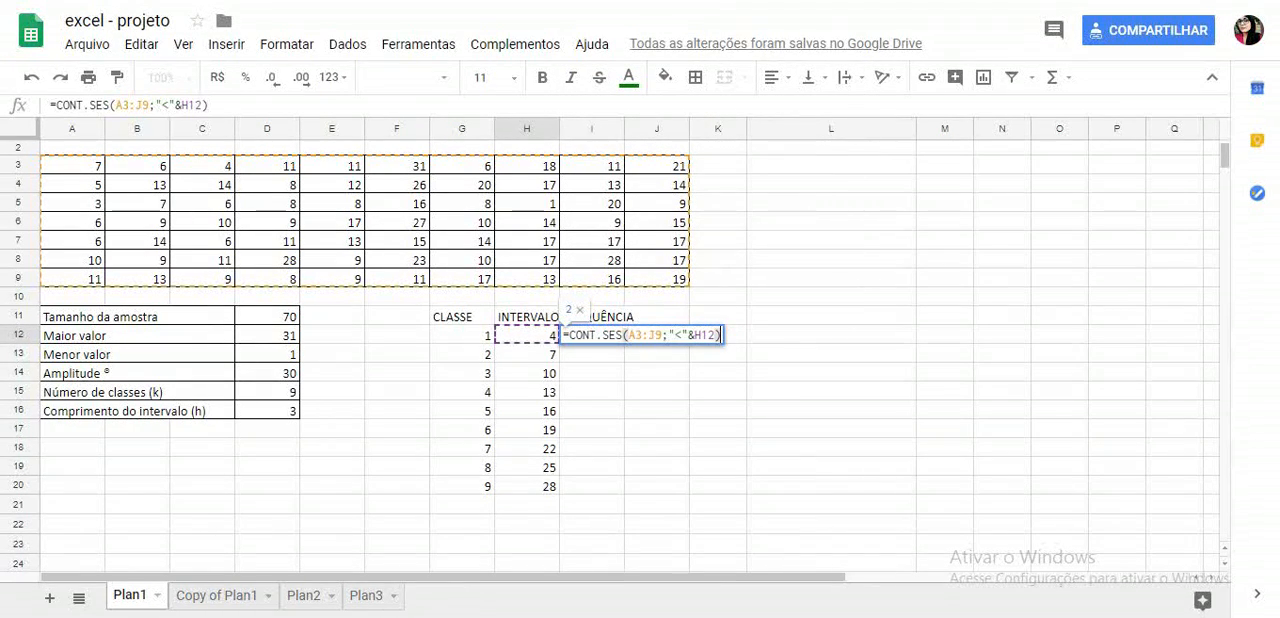
pyautogui.press('Return')
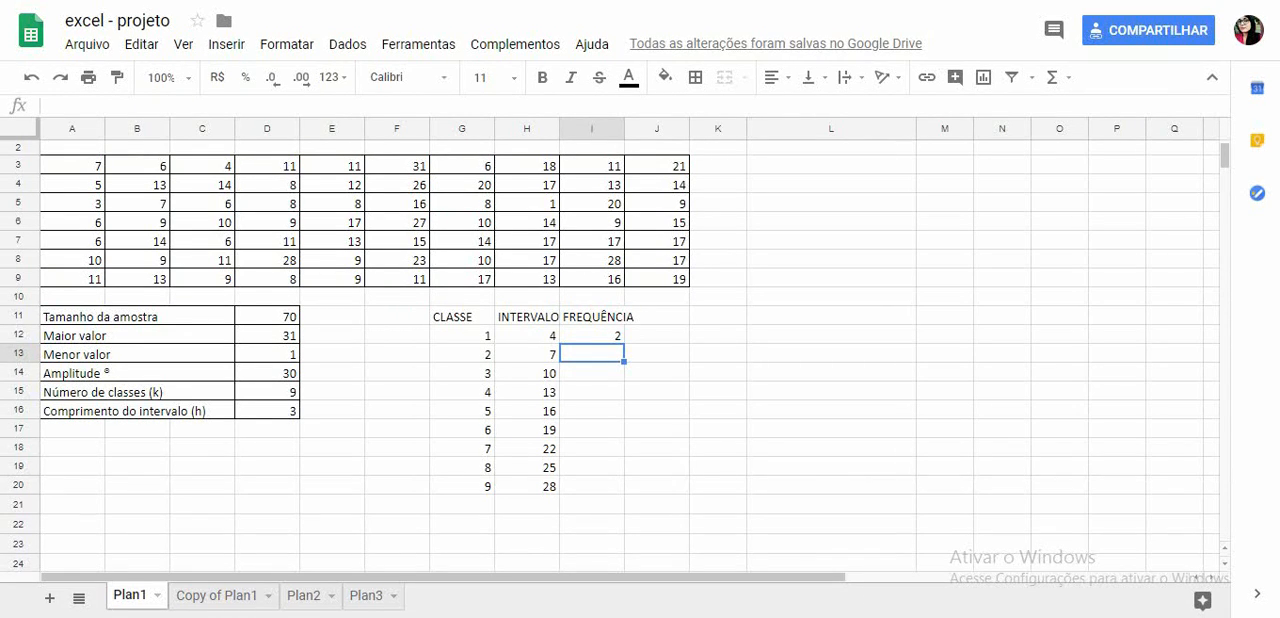
# - Count the second class frequency in I13 between the first two limits with =CONT.SES(A3:J9;">"&H12;A3:J9;"<"&H13)
pyautogui.write('=')
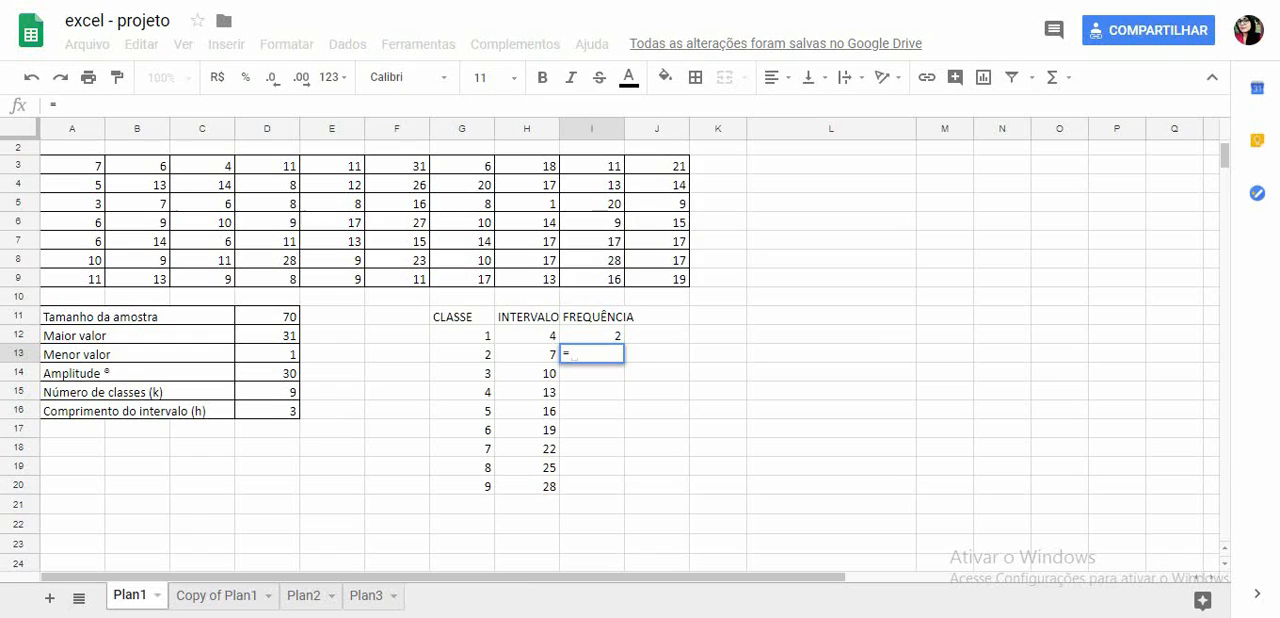
pyautogui.write('CONT.')
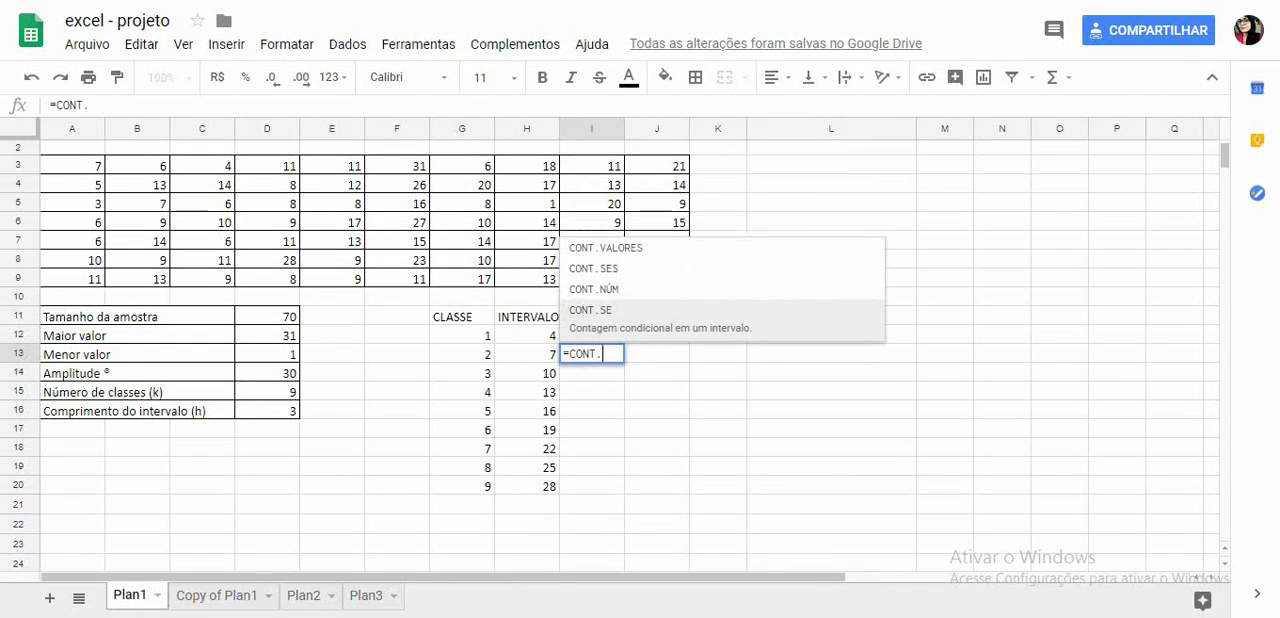
pyautogui.write('SES(')
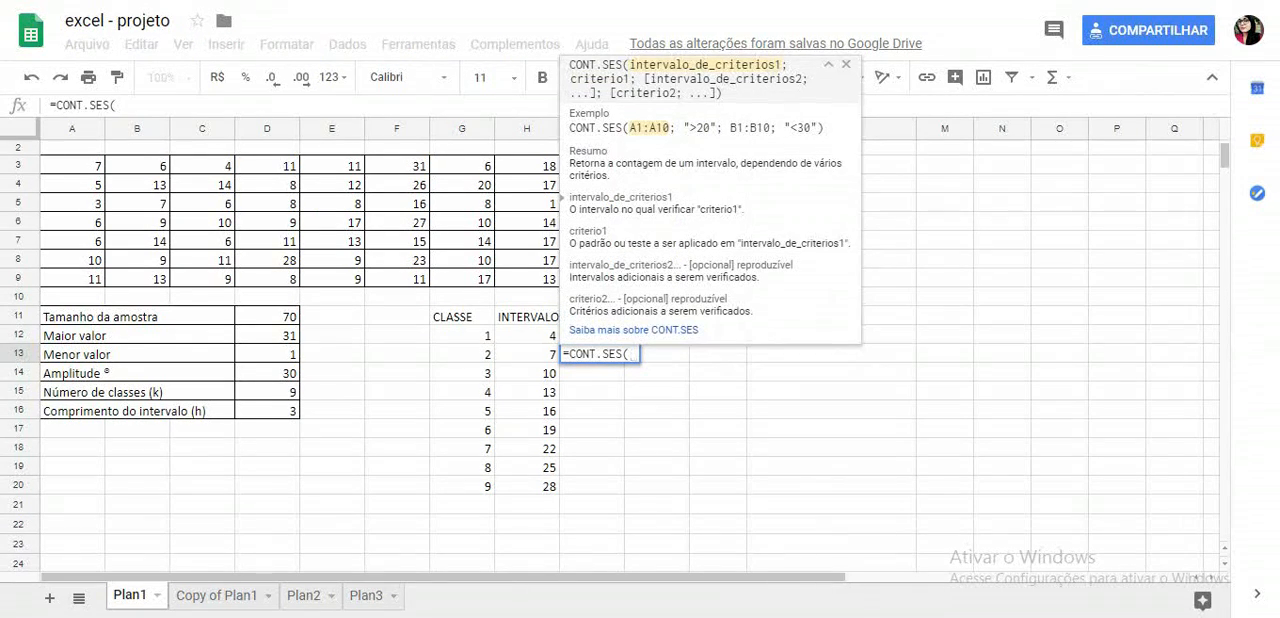
pyautogui.moveTo(72, 165); pyautogui.dragTo(656, 279)
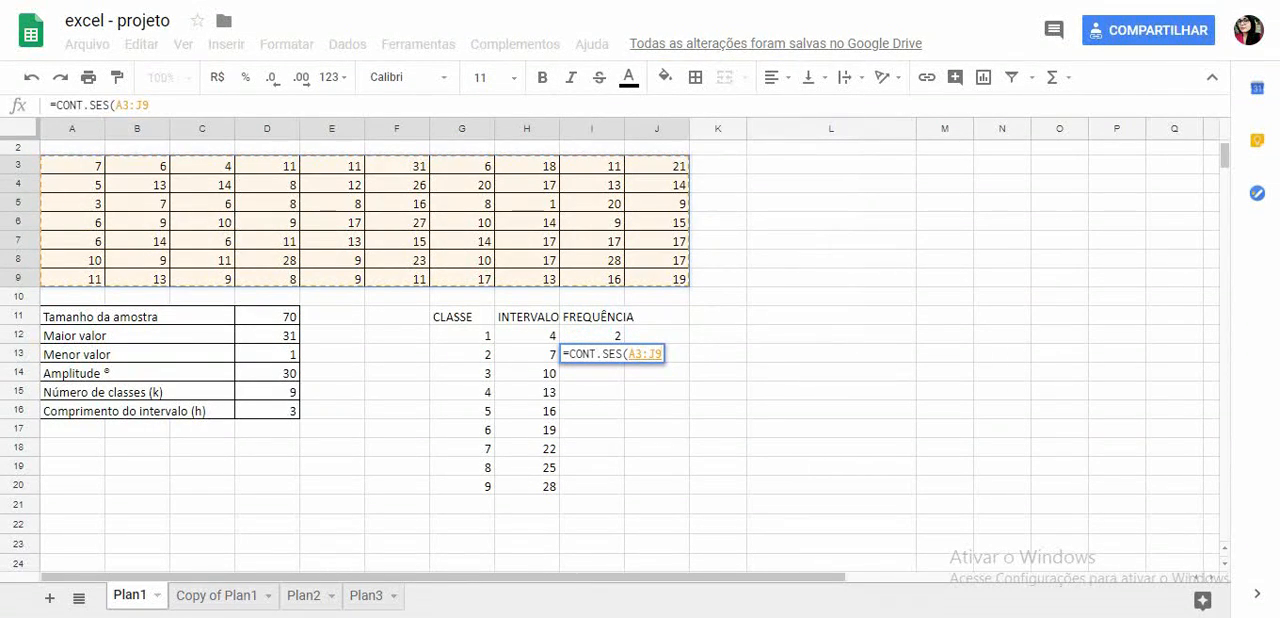
pyautogui.write(';"')
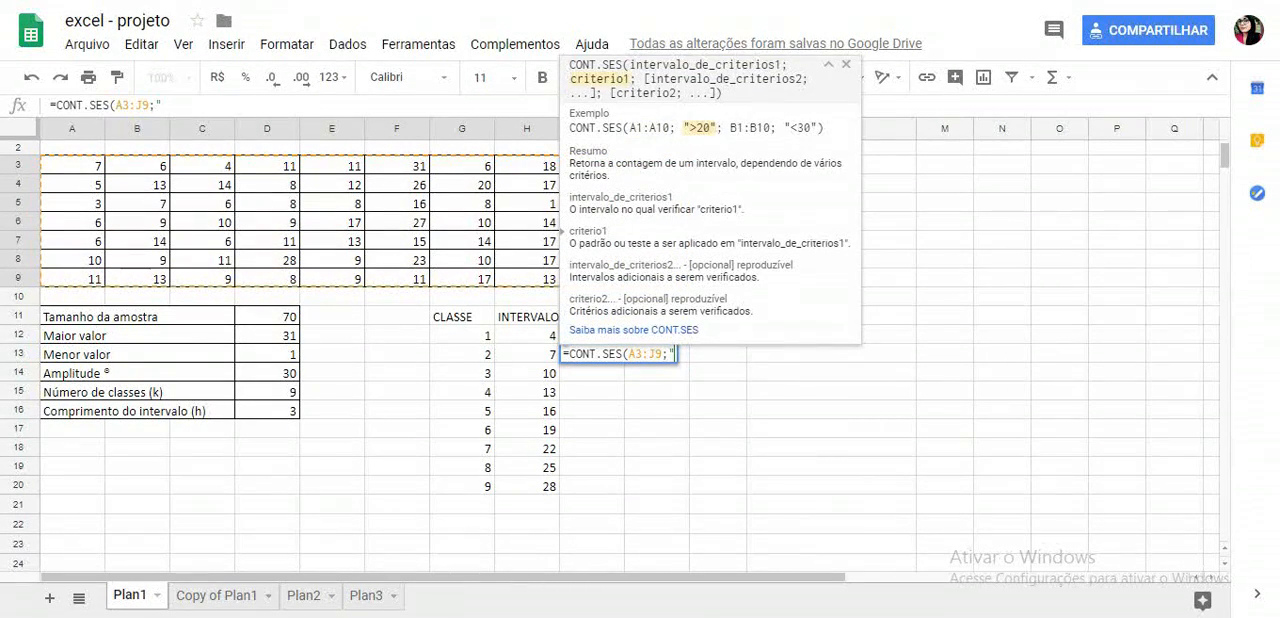
pyautogui.write('>"&')
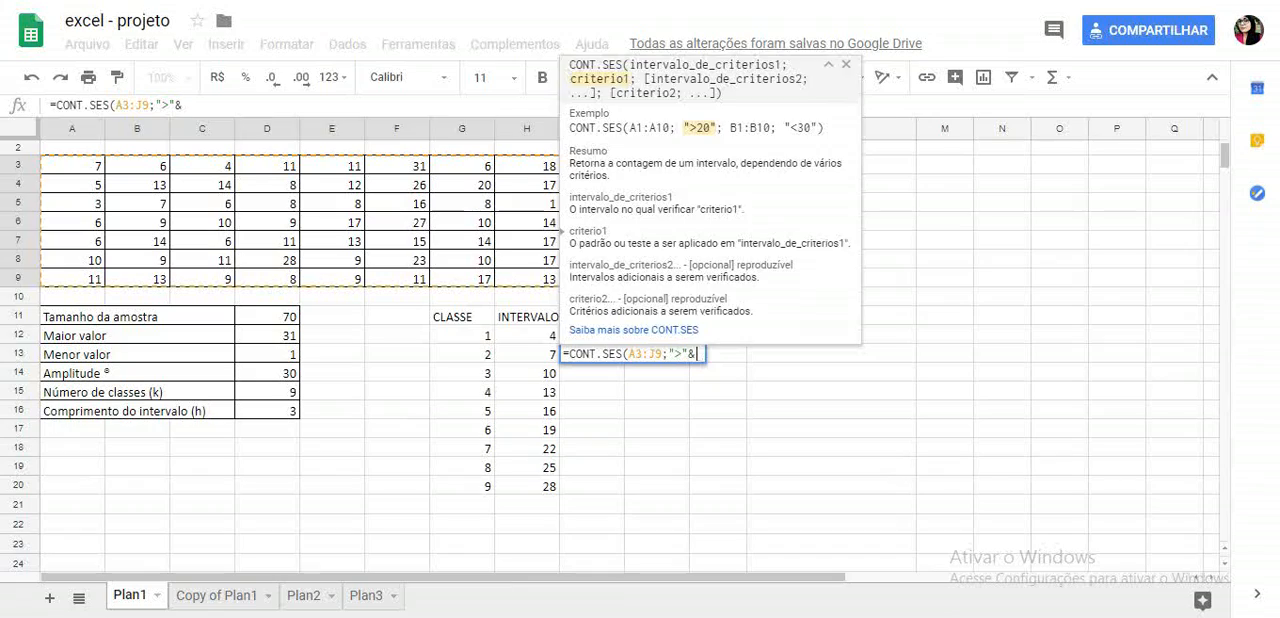
pyautogui.write('H12;')
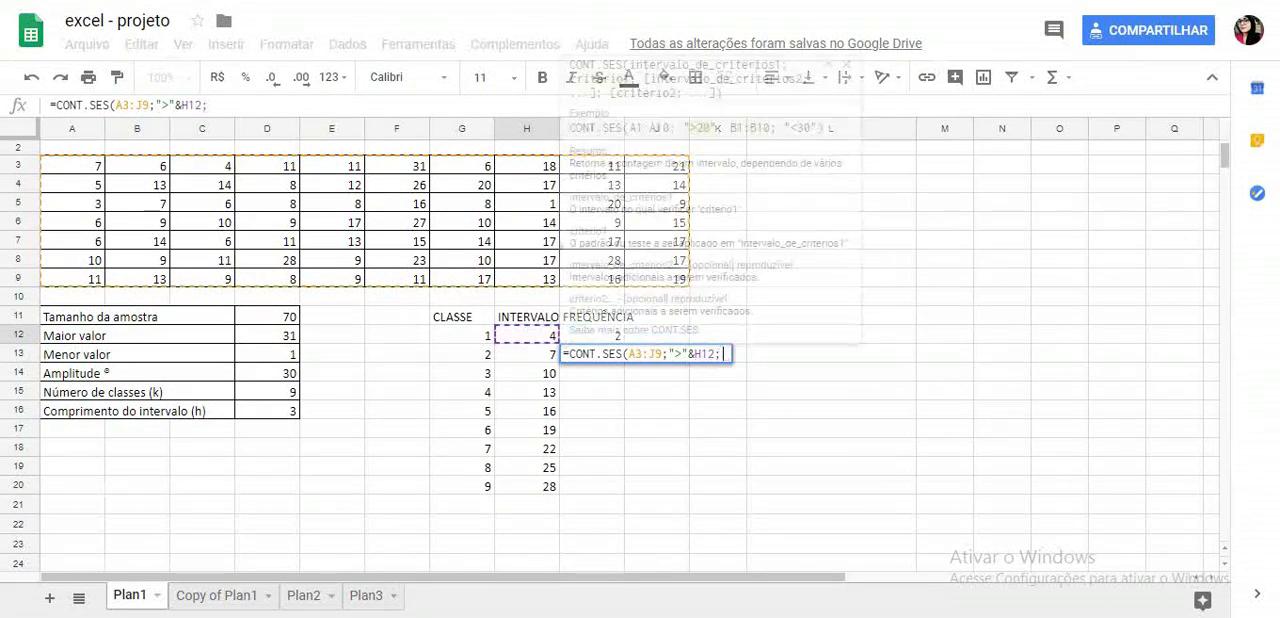
pyautogui.moveTo(72, 166); pyautogui.dragTo(657, 279)
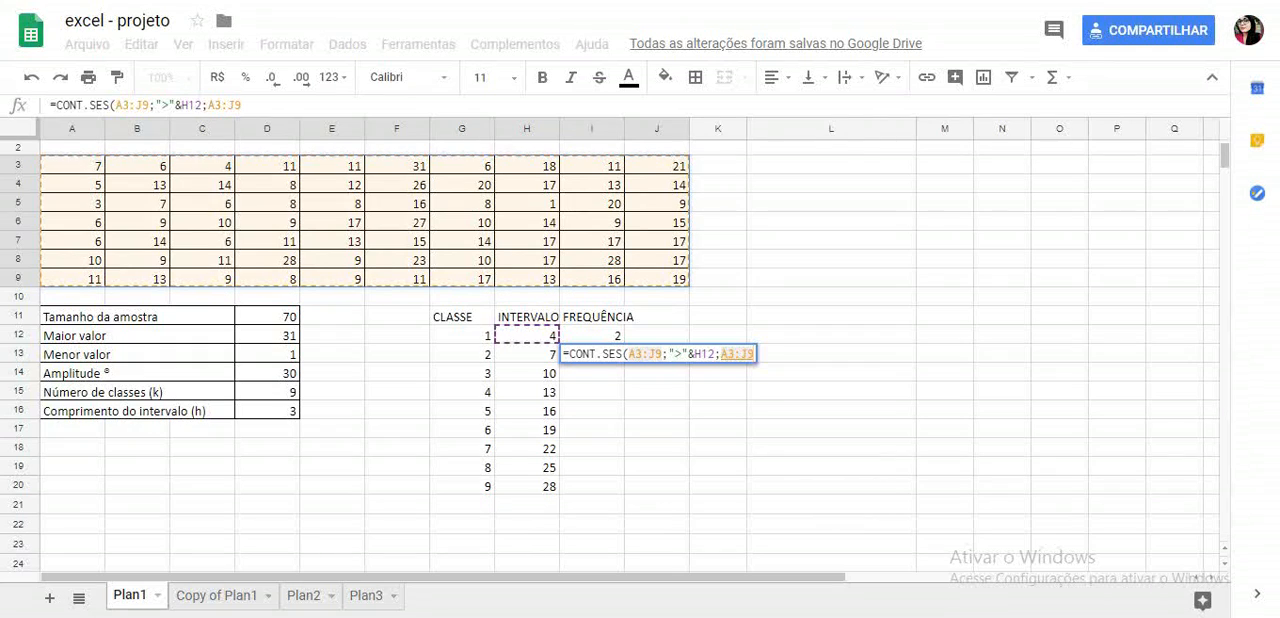
pyautogui.write(';"')
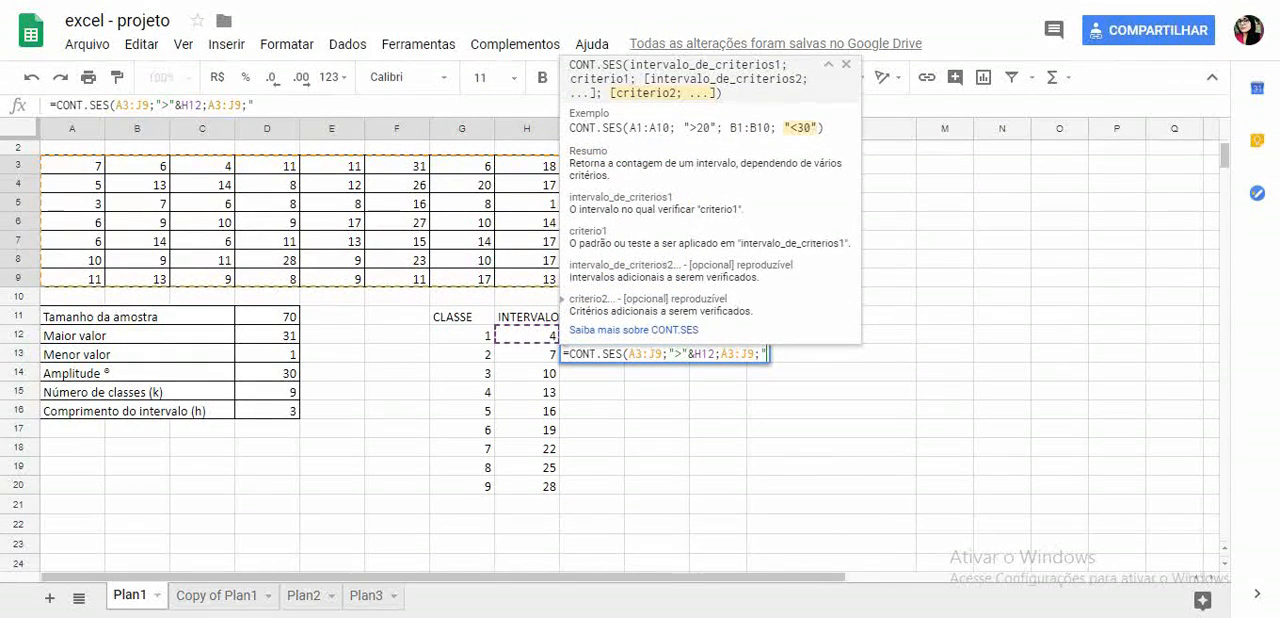
pyautogui.write('<"&')
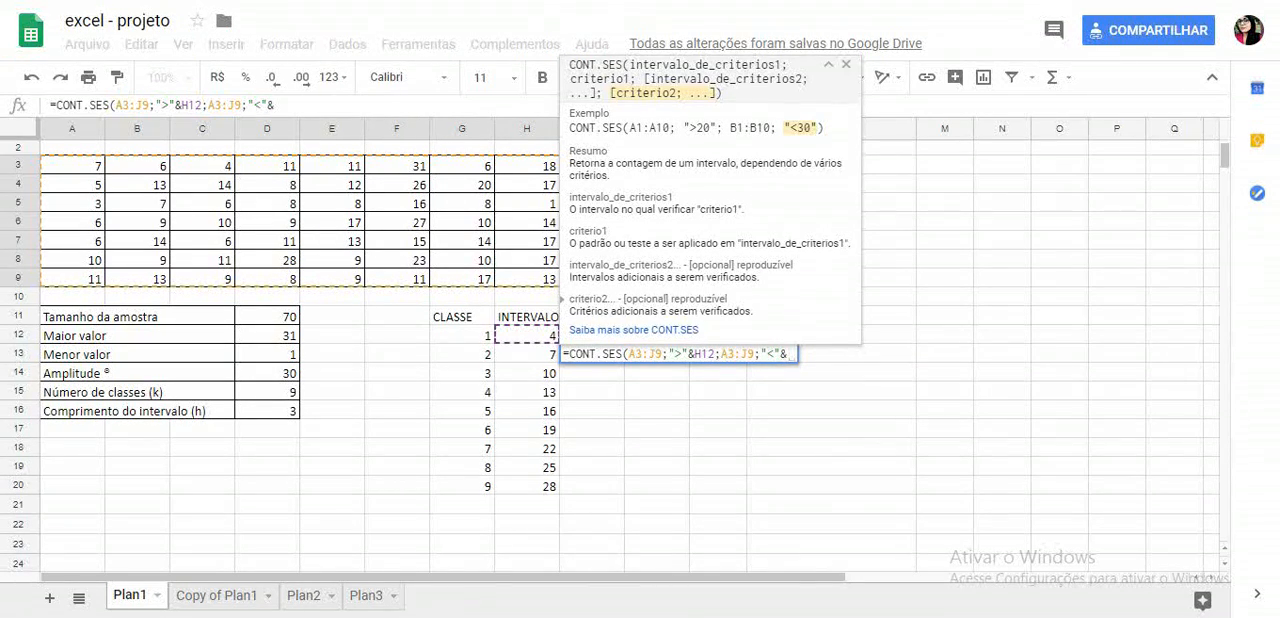
pyautogui.write('H13)')
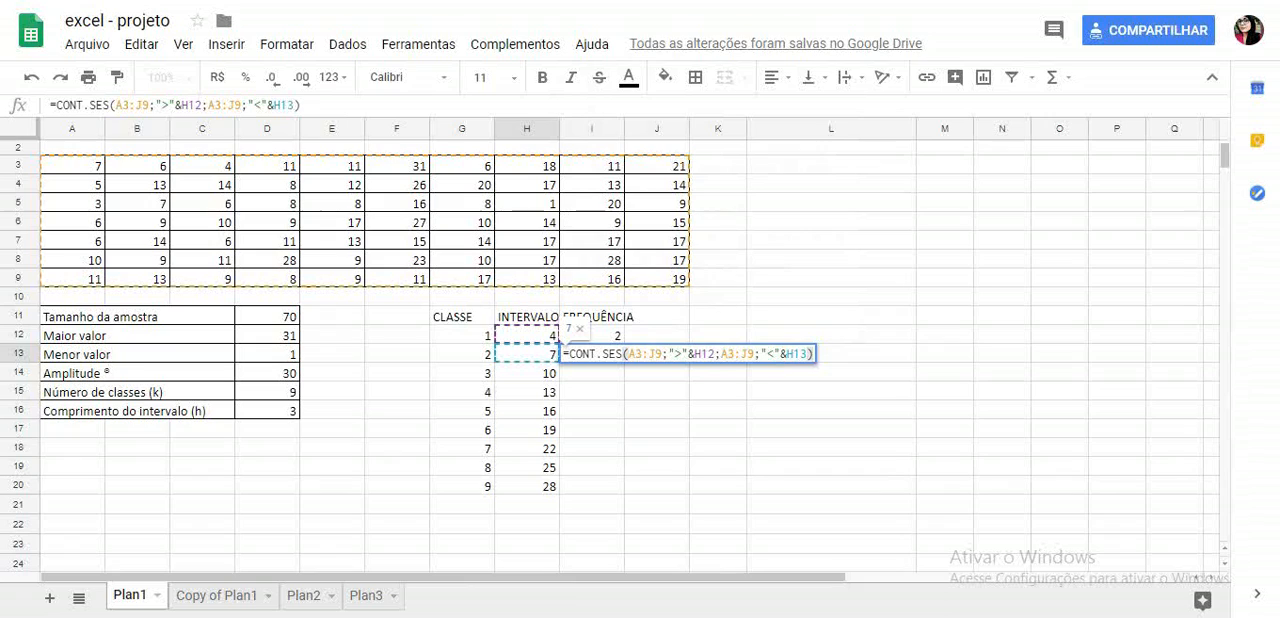
pyautogui.press('Return')
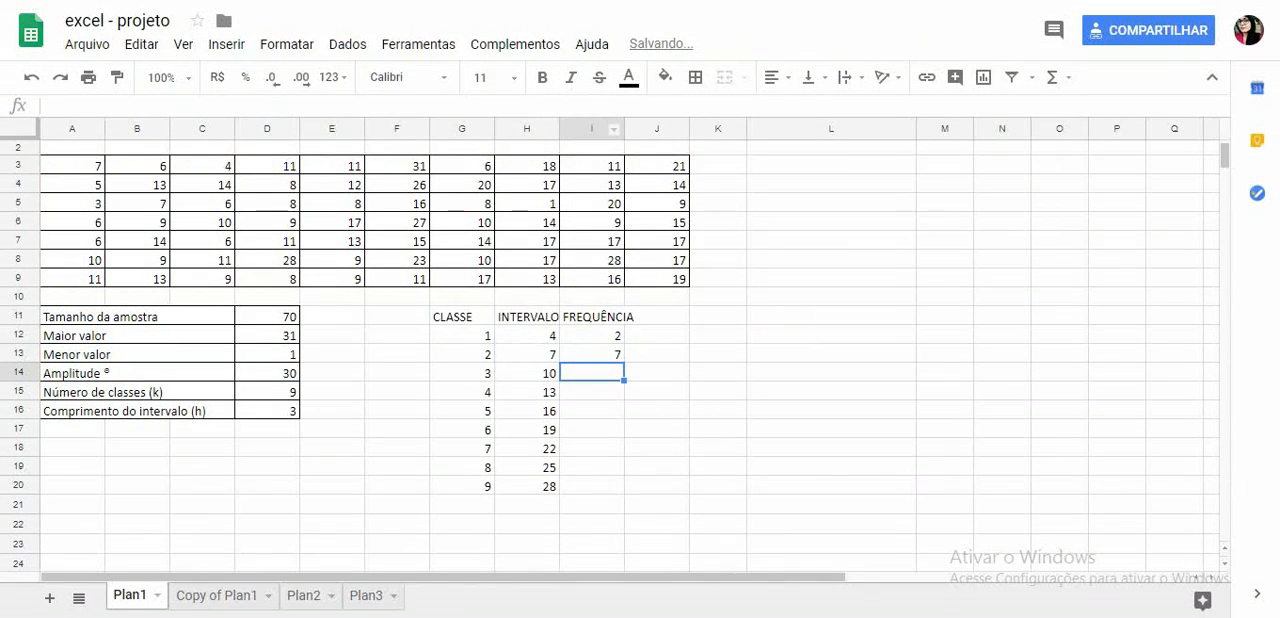
# - Copy the I13 frequency formula down through I20 and check the copied cell references in I14 against I13
pyautogui.click(592, 354)
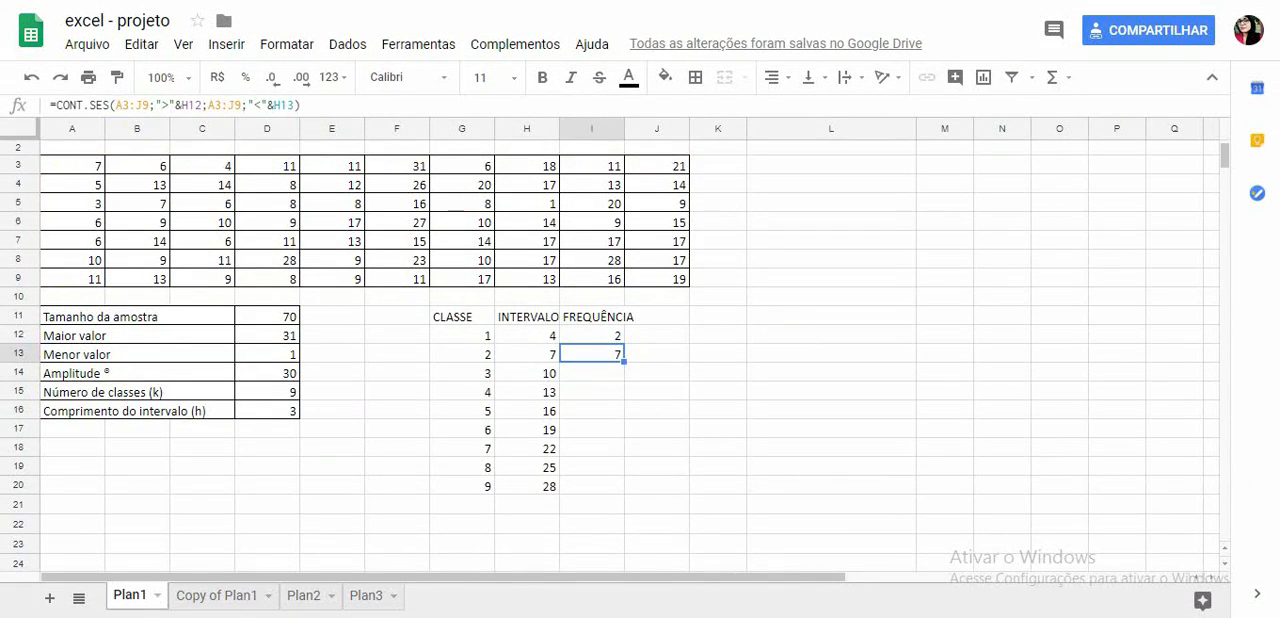
pyautogui.moveTo(623, 361); pyautogui.dragTo(620, 487)
pyautogui.press('Return')
pyautogui.press('Return')
pyautogui.press('Return')
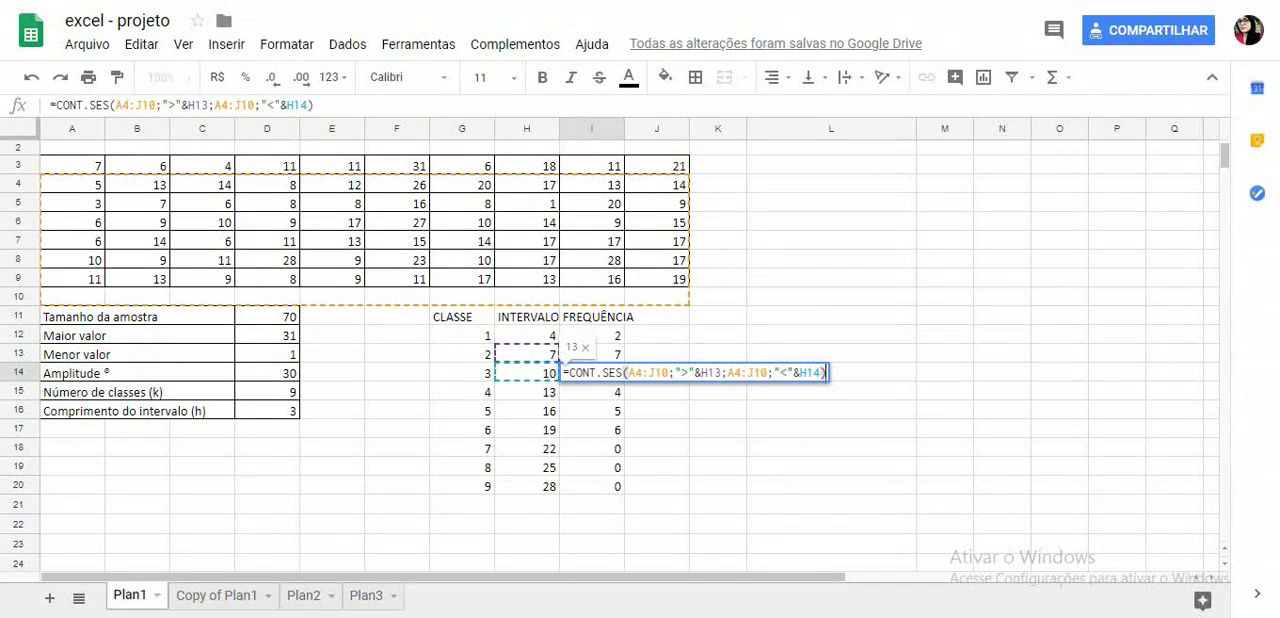
pyautogui.doubleClick(592, 354)
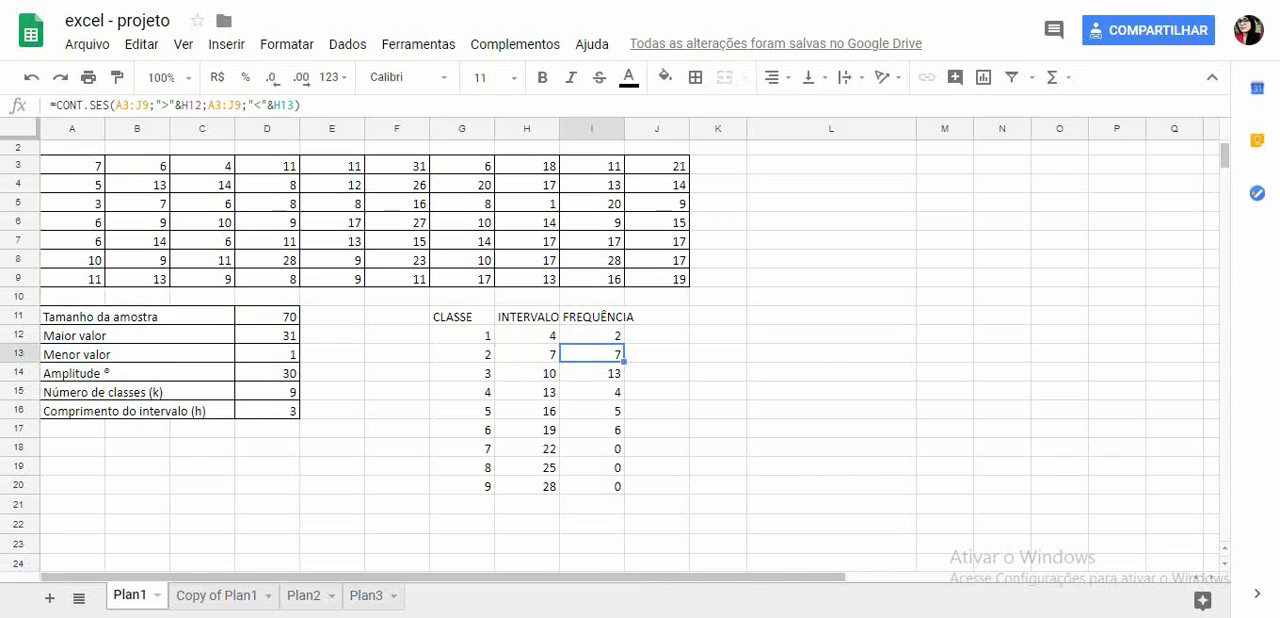
# - Make both data ranges absolute as $A$3:$J$9 in the I13 frequency formula and copy it down through I20
pyautogui.moveTo(628, 354); pyautogui.dragTo(661, 354)
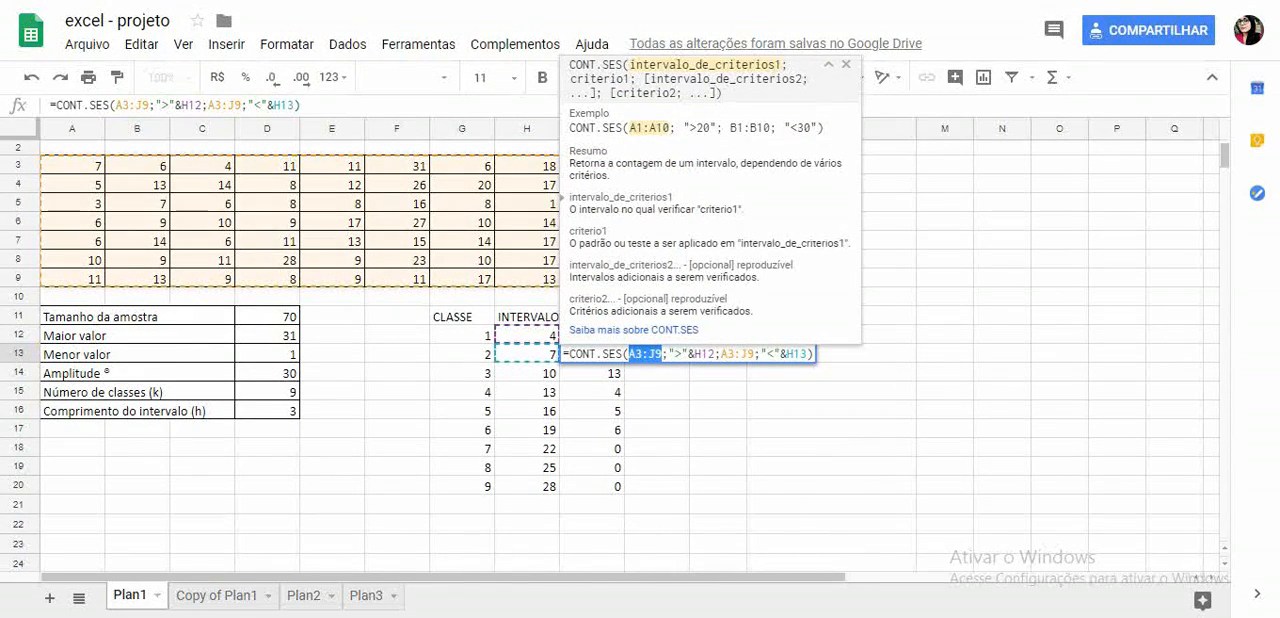
pyautogui.press('F4')
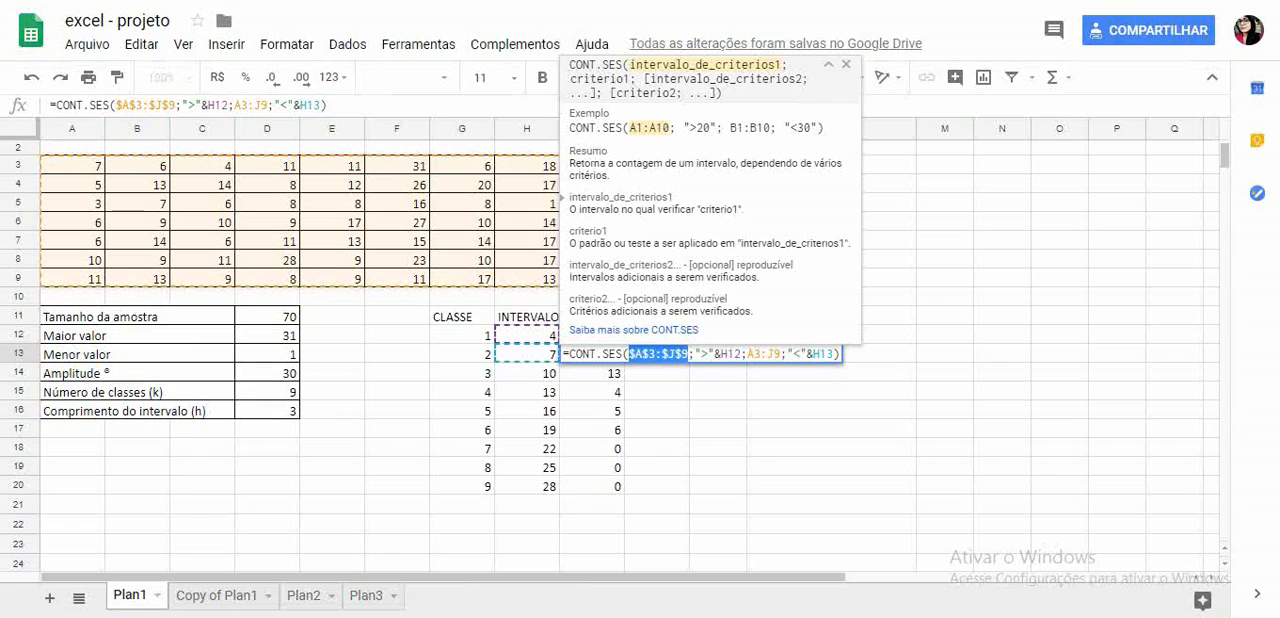
pyautogui.click(754, 354)
pyautogui.moveTo(748, 354); pyautogui.dragTo(781, 354)
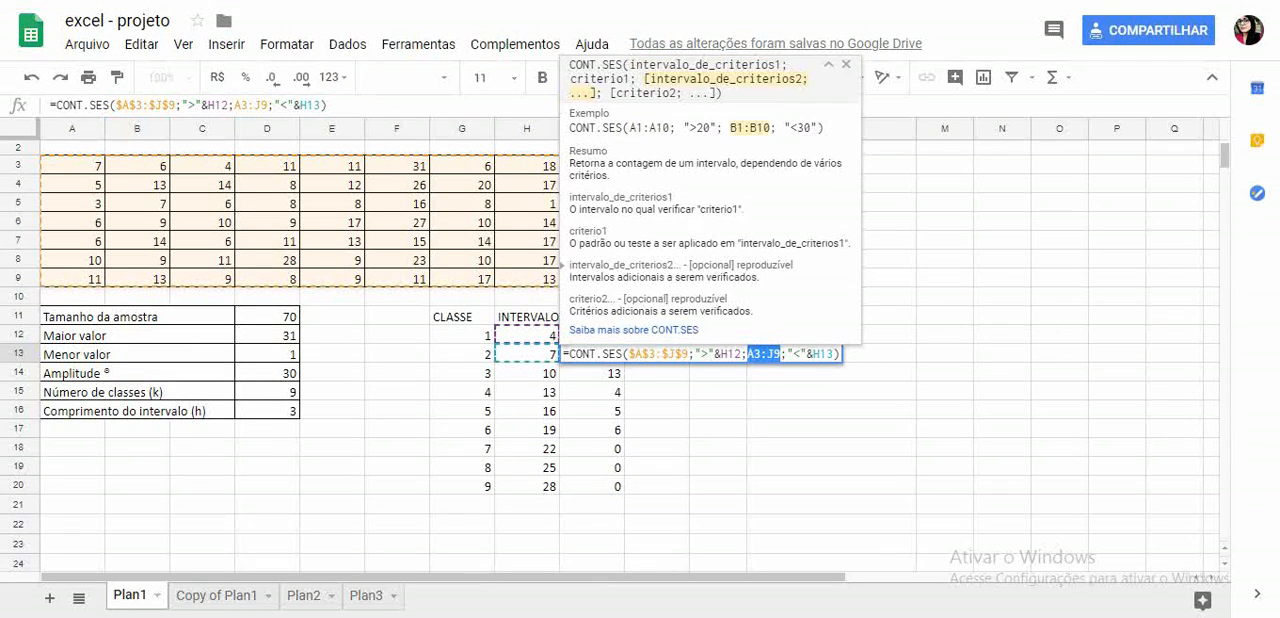
pyautogui.press('F4')
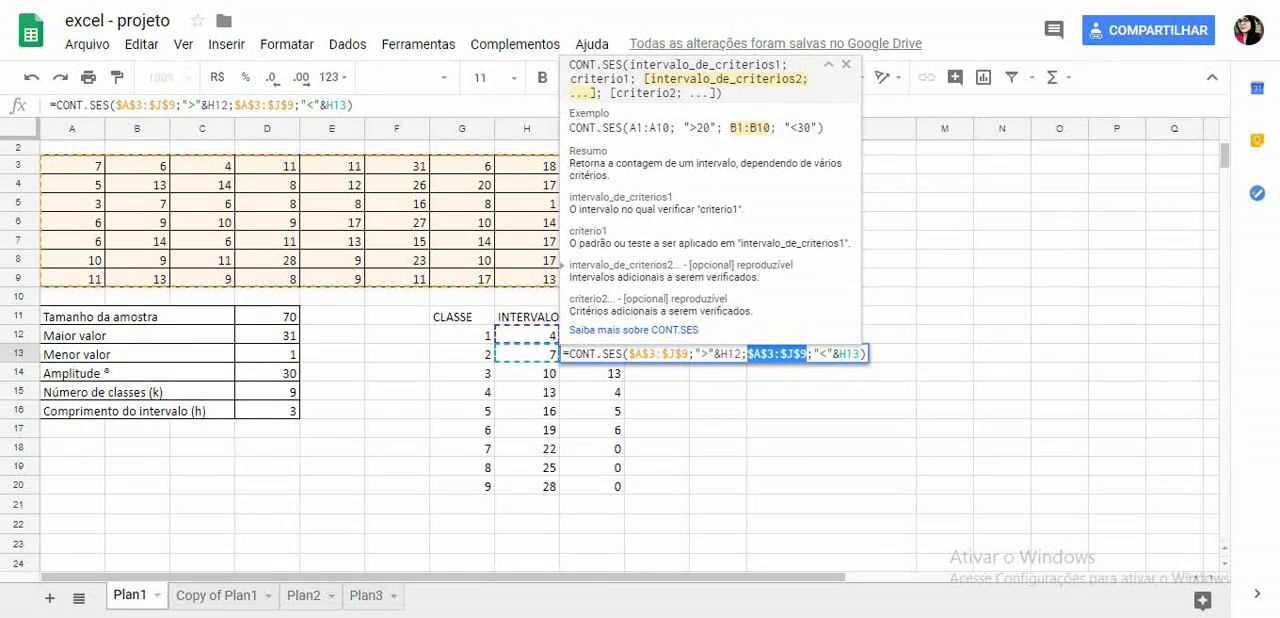
pyautogui.press('Return')
pyautogui.press('Up')
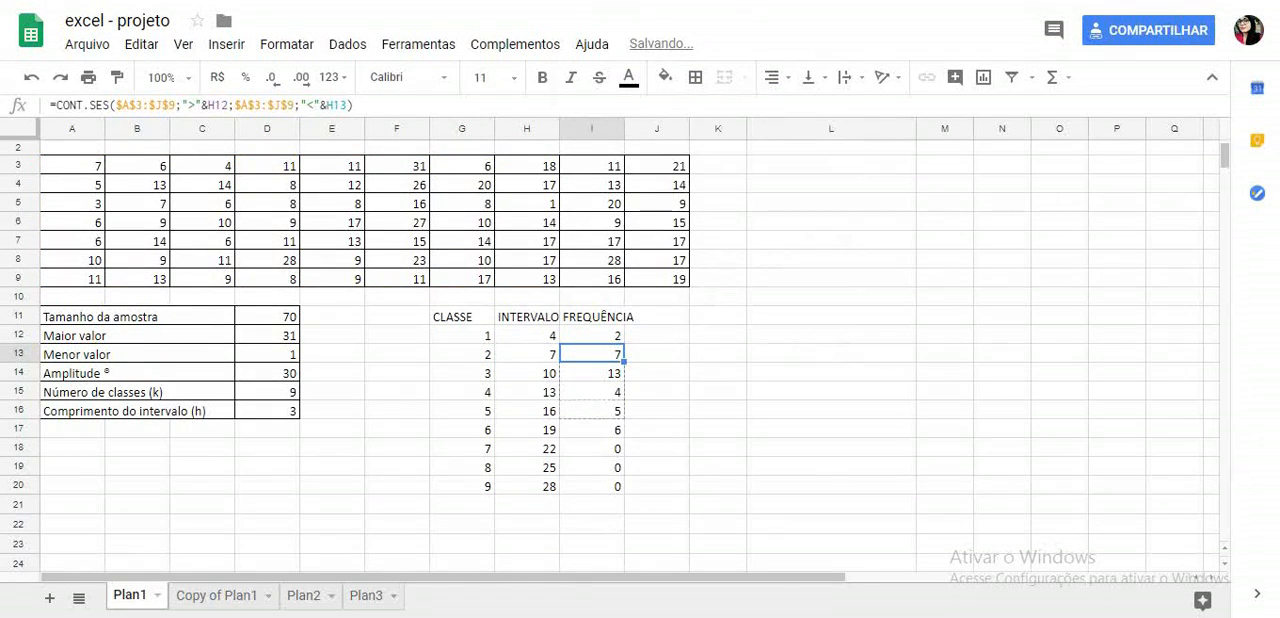
pyautogui.hotkey('ctrl', 'shift', 'Down')
pyautogui.hotkey('ctrl', 'v')
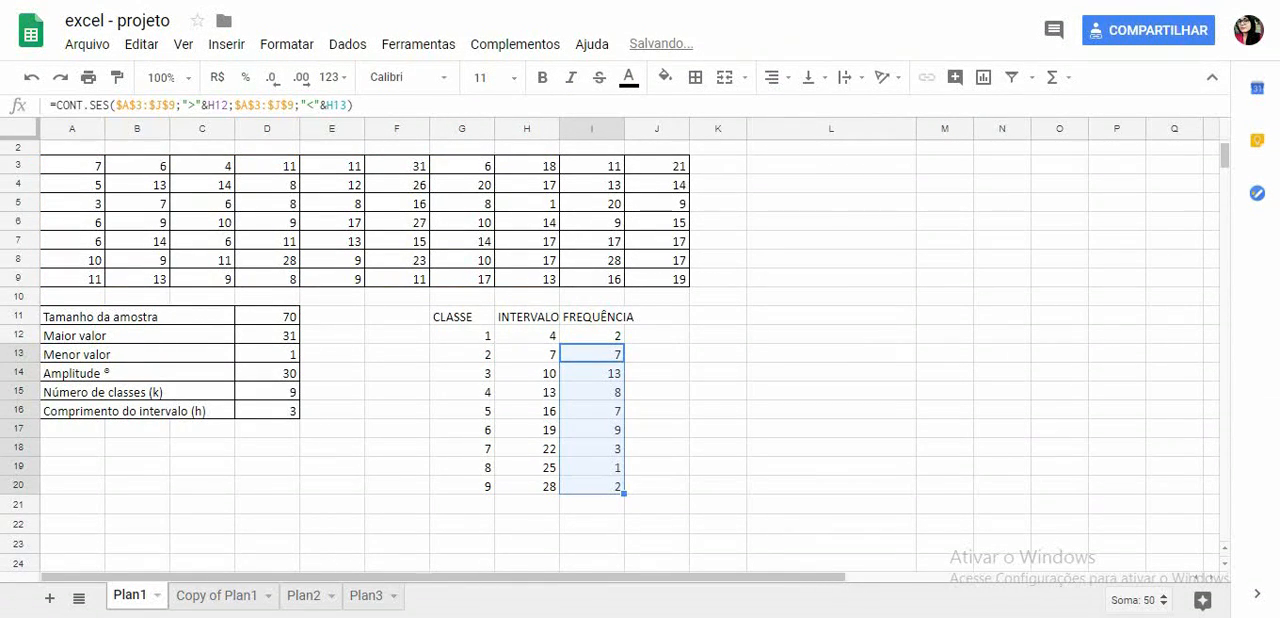
# - Check the copied frequency formula in I15, looking at its data ranges and its interval limit references
pyautogui.press('Up')
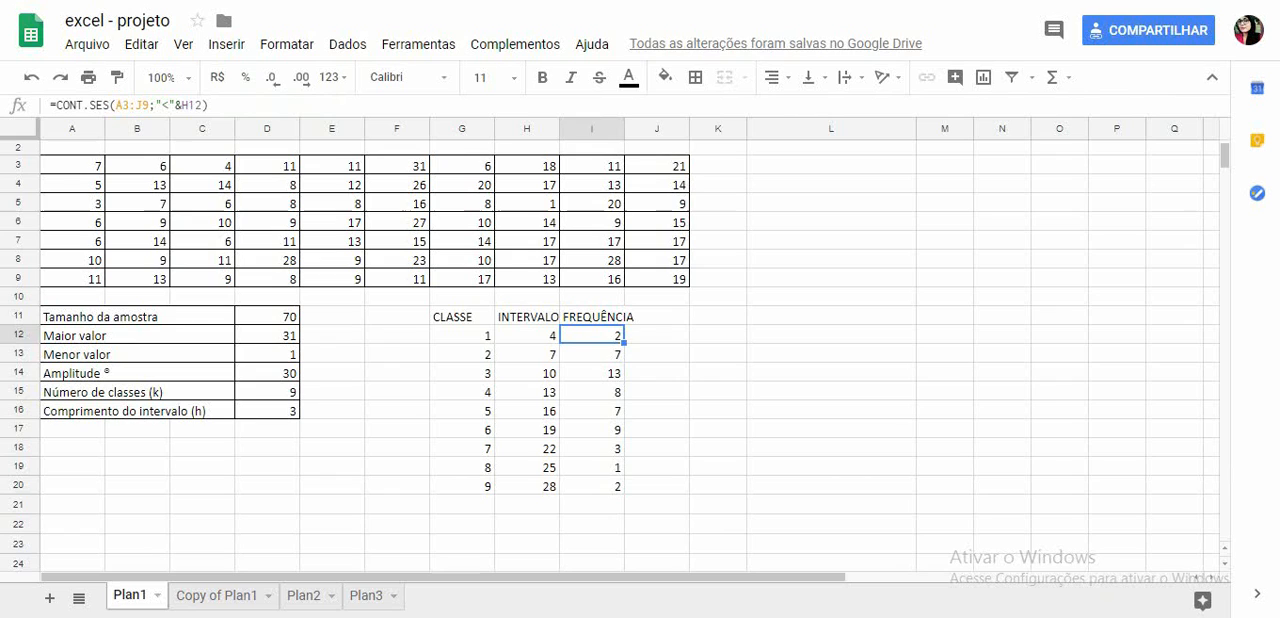
pyautogui.press('Down')
pyautogui.press('Down')
pyautogui.press('Down')
pyautogui.press('F2')
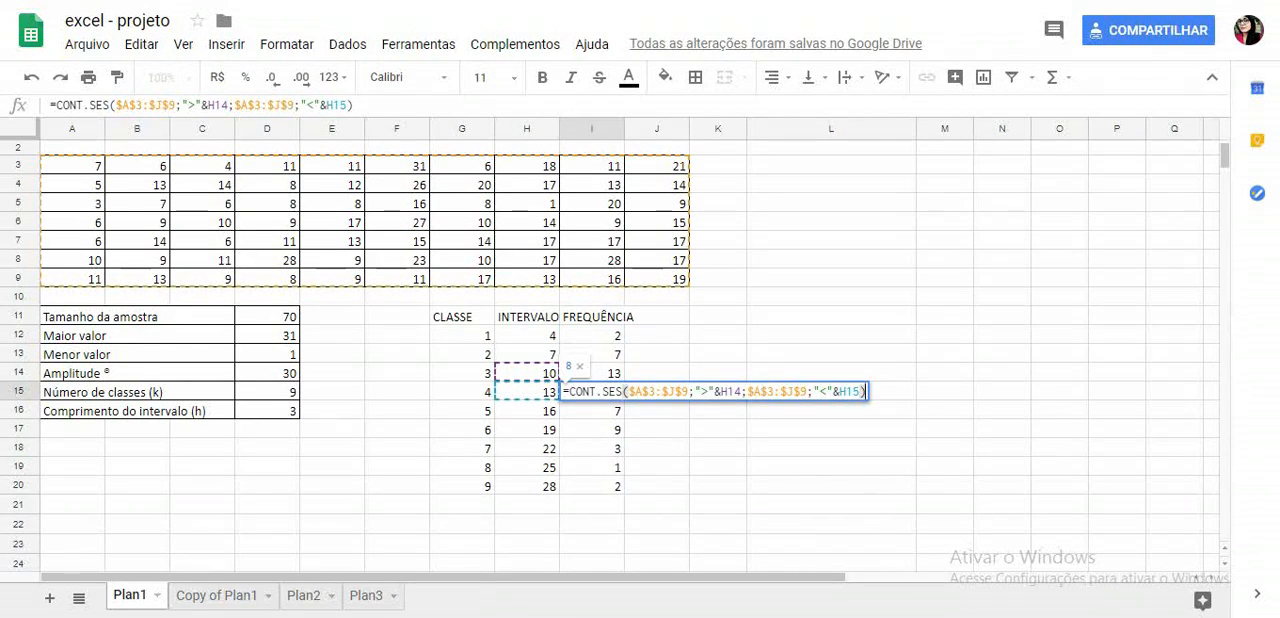
pyautogui.hotkey('shift', 'Right')
pyautogui.hotkey('shift', 'Right')
pyautogui.hotkey('shift', 'Right')
pyautogui.moveTo(833, 392); pyautogui.dragTo(853, 392)
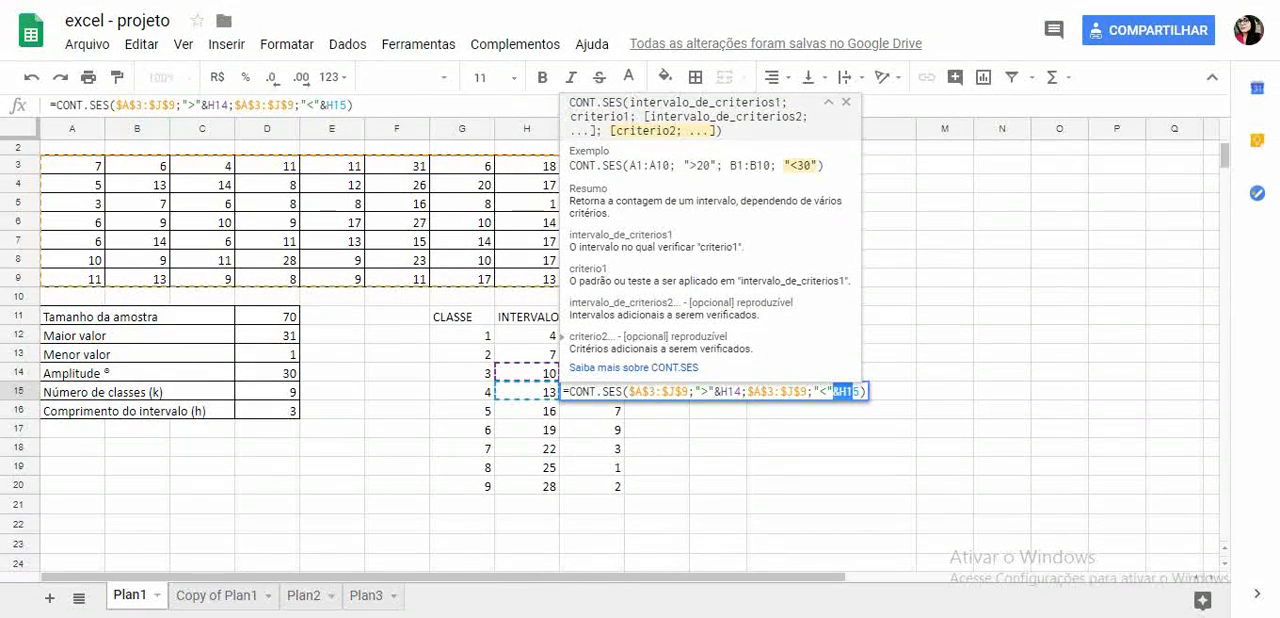
pyautogui.press('Return')
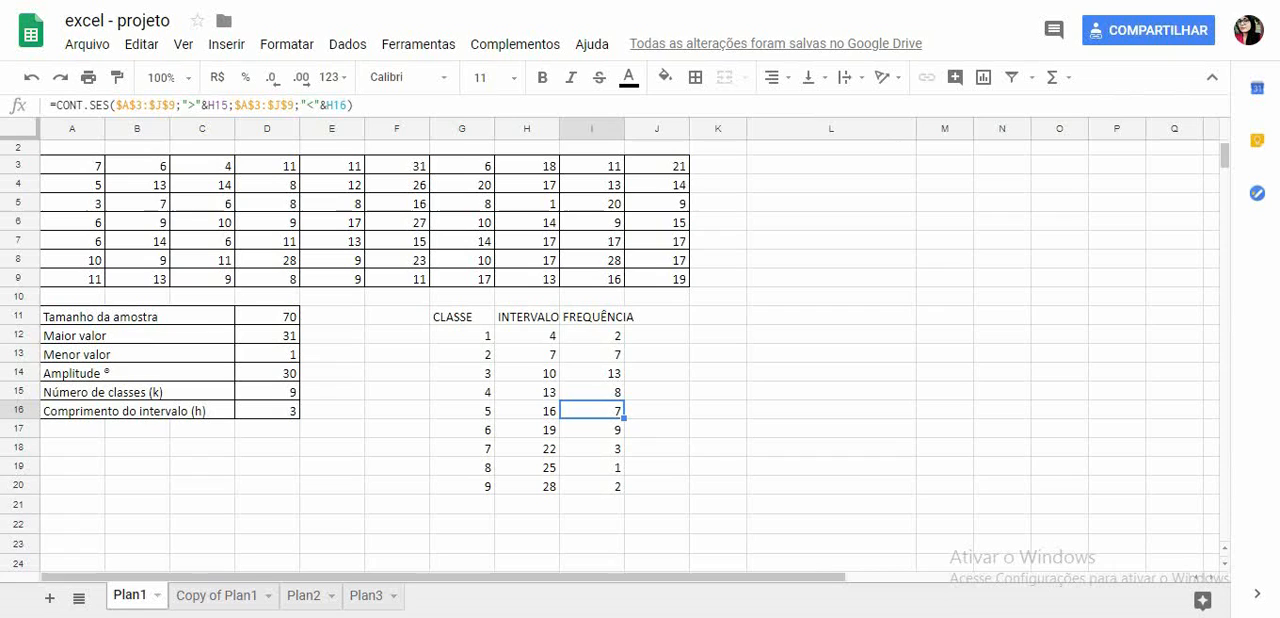
# - Insert a column chart of the frequencies in I12:I20 and move it clear of the data tables
pyautogui.moveTo(592, 336); pyautogui.dragTo(592, 487)
pyautogui.click(983, 77)
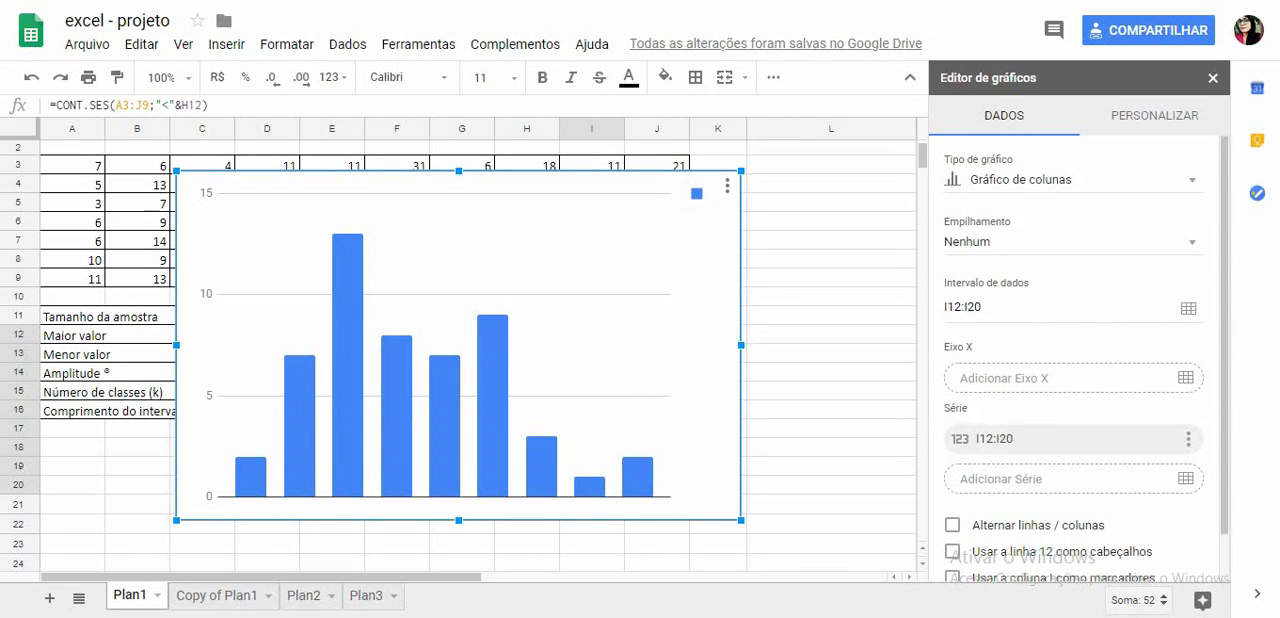
pyautogui.moveTo(340, 215); pyautogui.dragTo(896, 205)
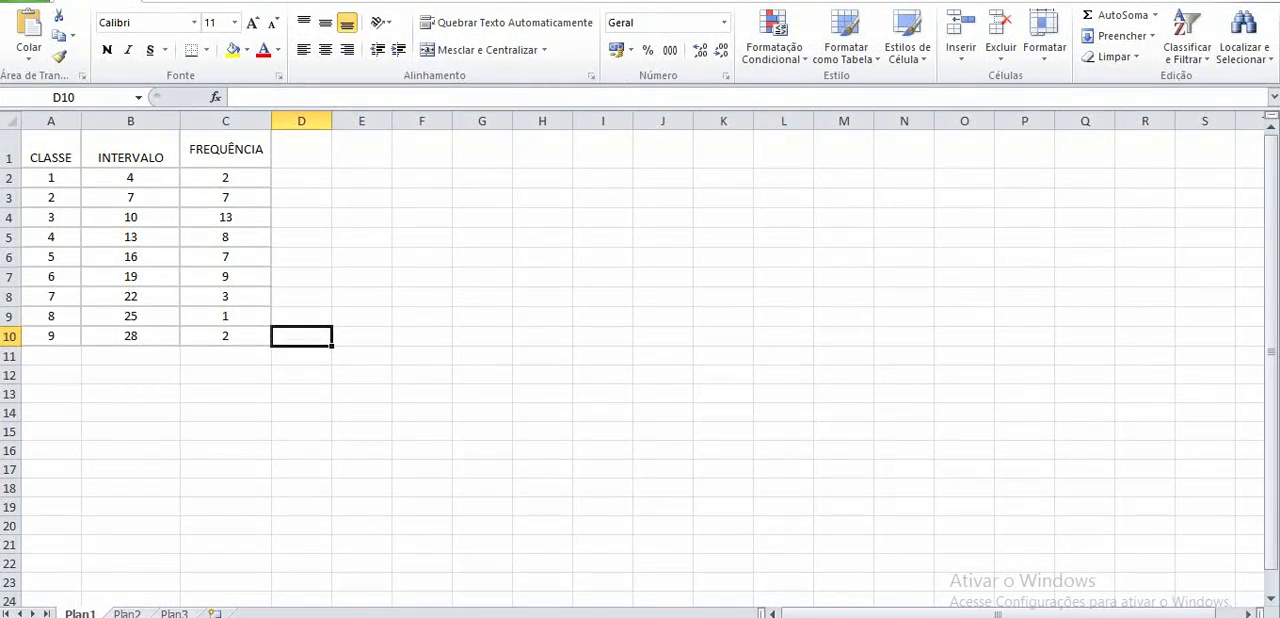
# - In the Excel workbook with the finished frequency table, insert a 2D clustered column chart of the frequencies in C2:C10
pyautogui.moveTo(225, 177); pyautogui.dragTo(225, 335)
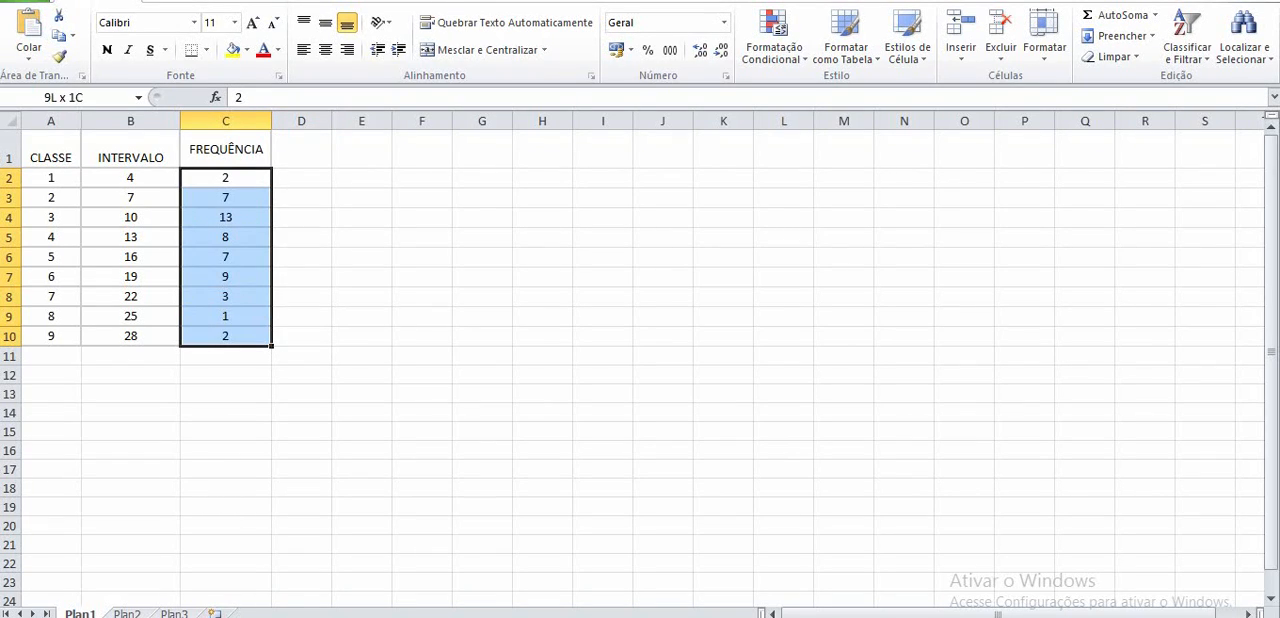
pyautogui.click(171, 1)
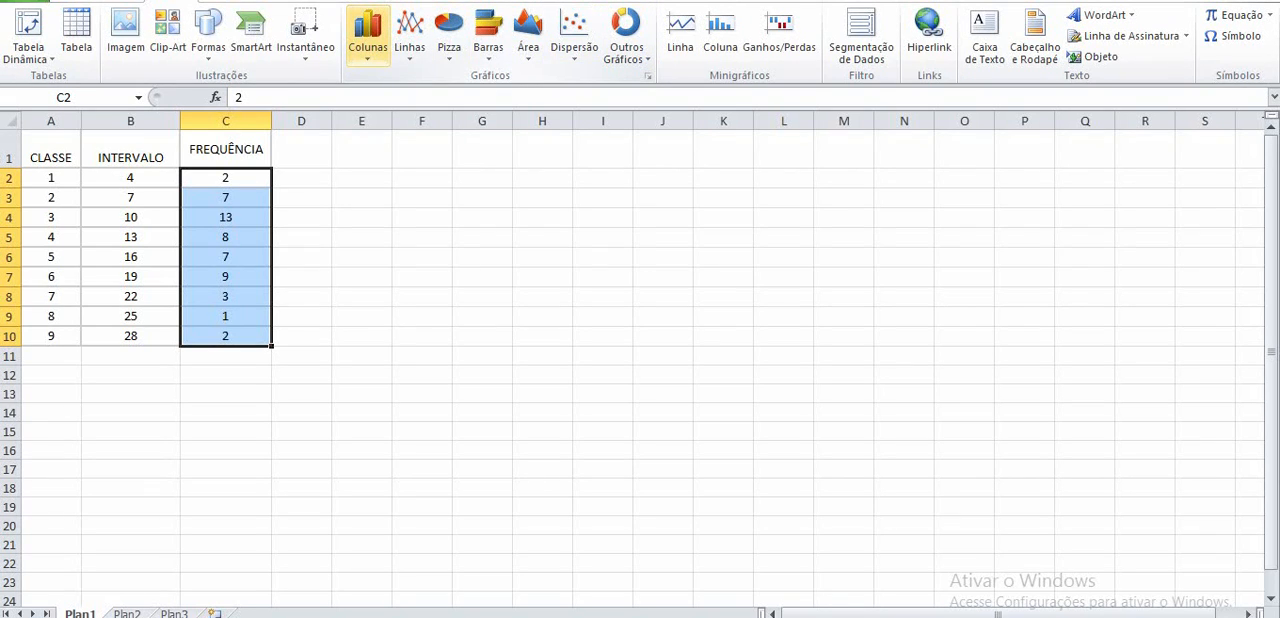
pyautogui.click(368, 32)
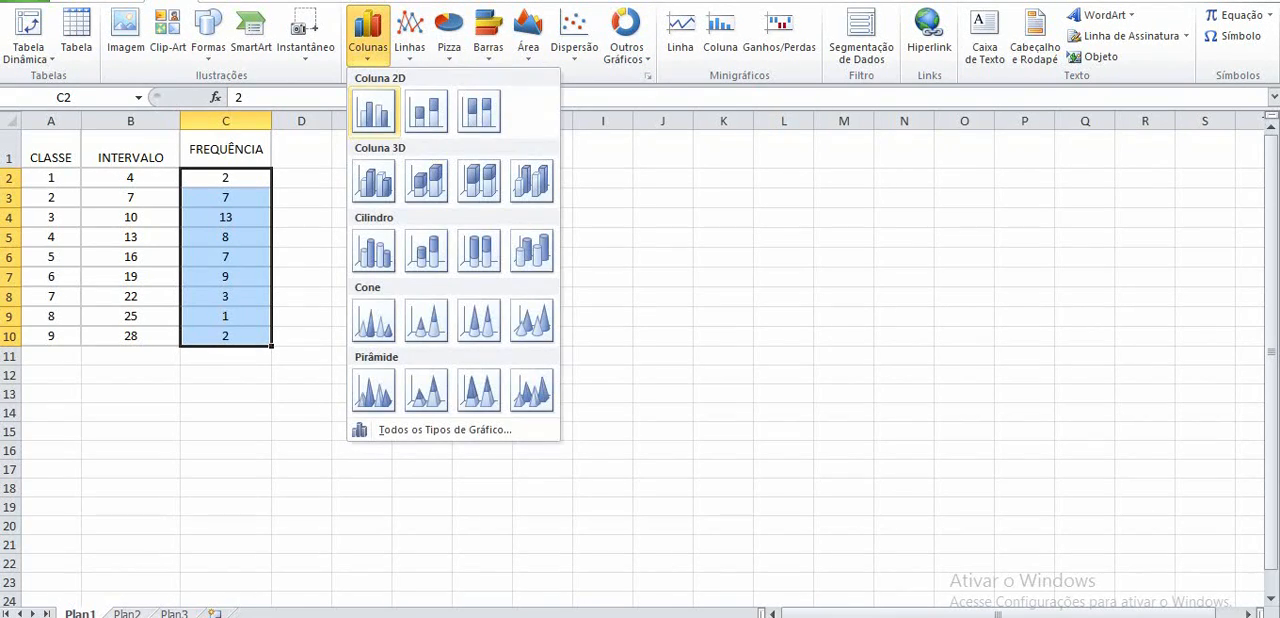
pyautogui.click(373, 110)
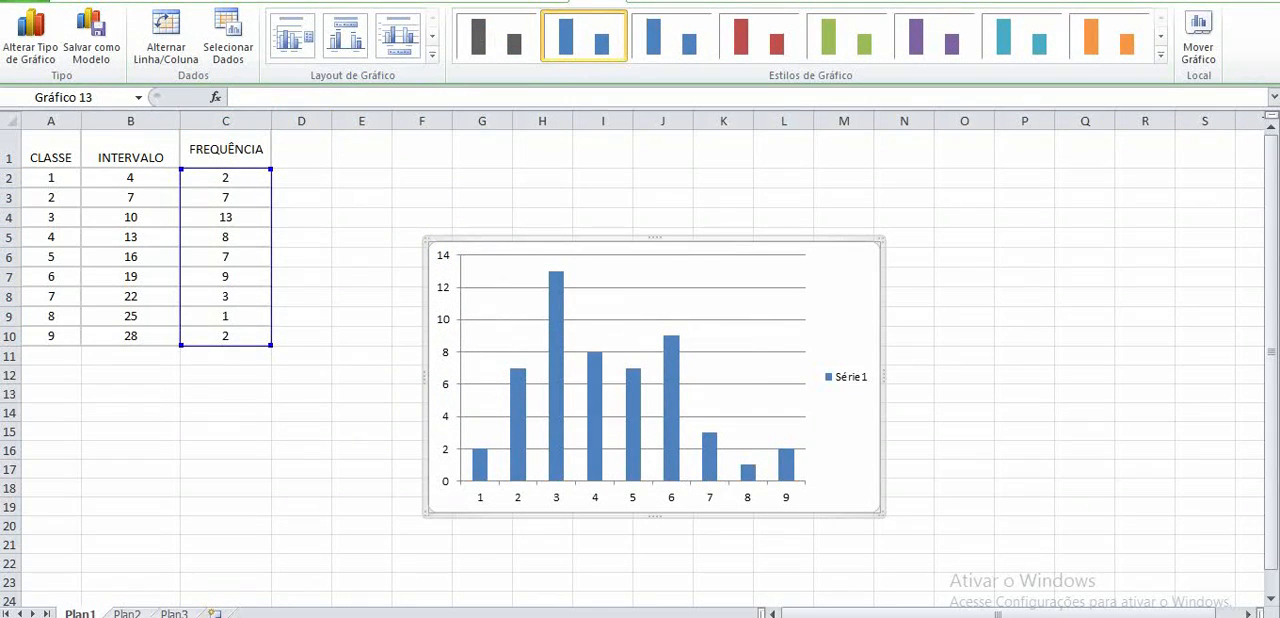
# - Set the gap width of the frequency series to 0% so that the chart's columns touch
pyautogui.click(518, 420)
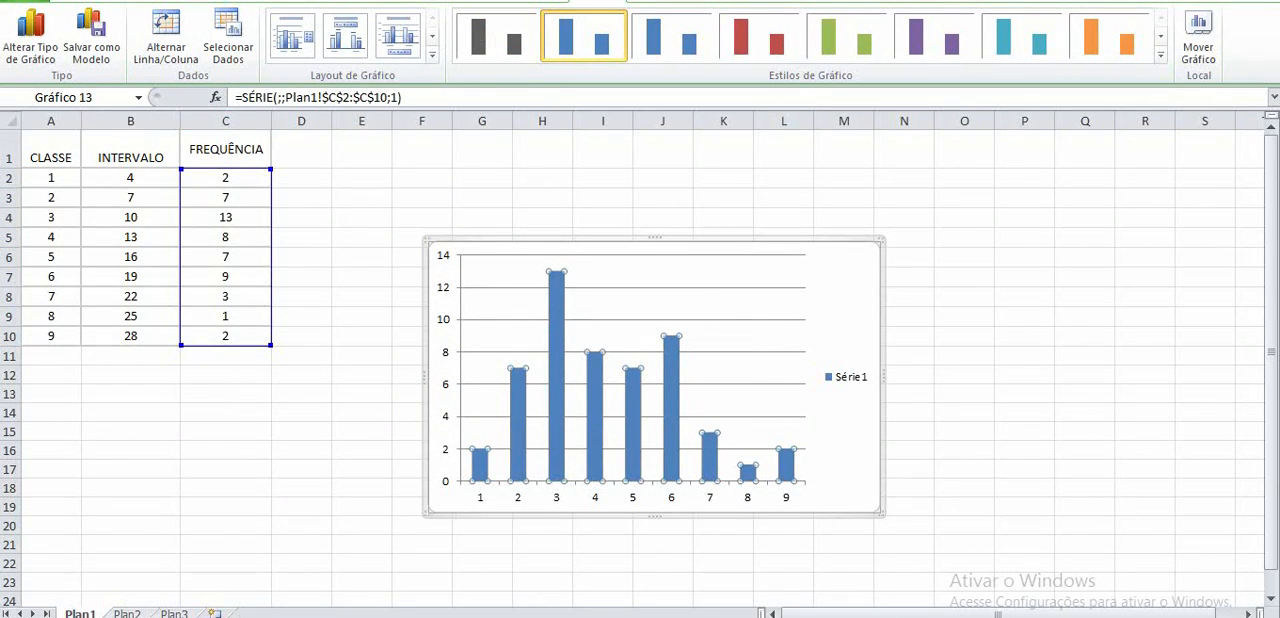
pyautogui.rightClick(522, 410)
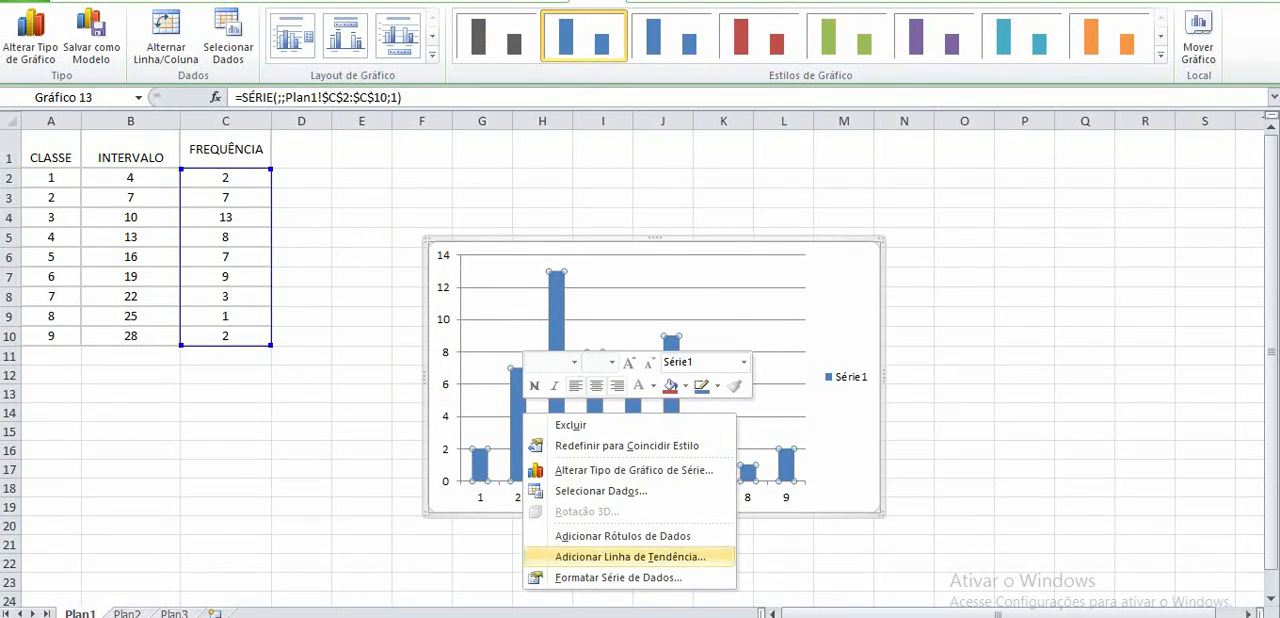
pyautogui.rightClick(518, 404)
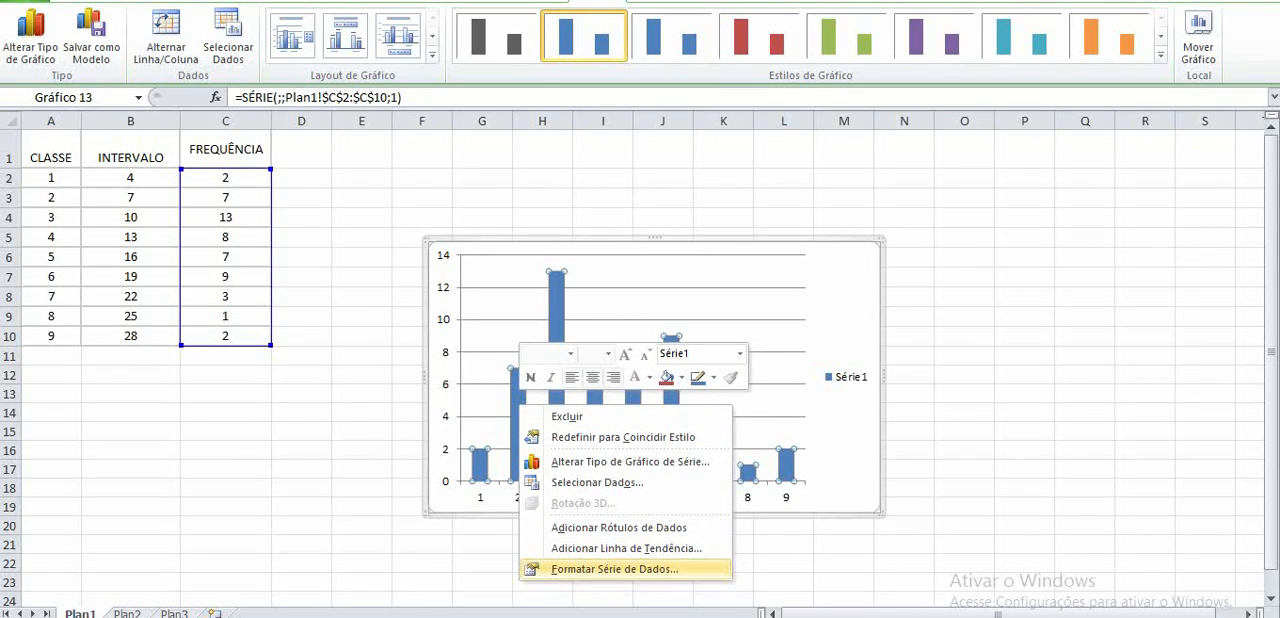
pyautogui.click(614, 569)
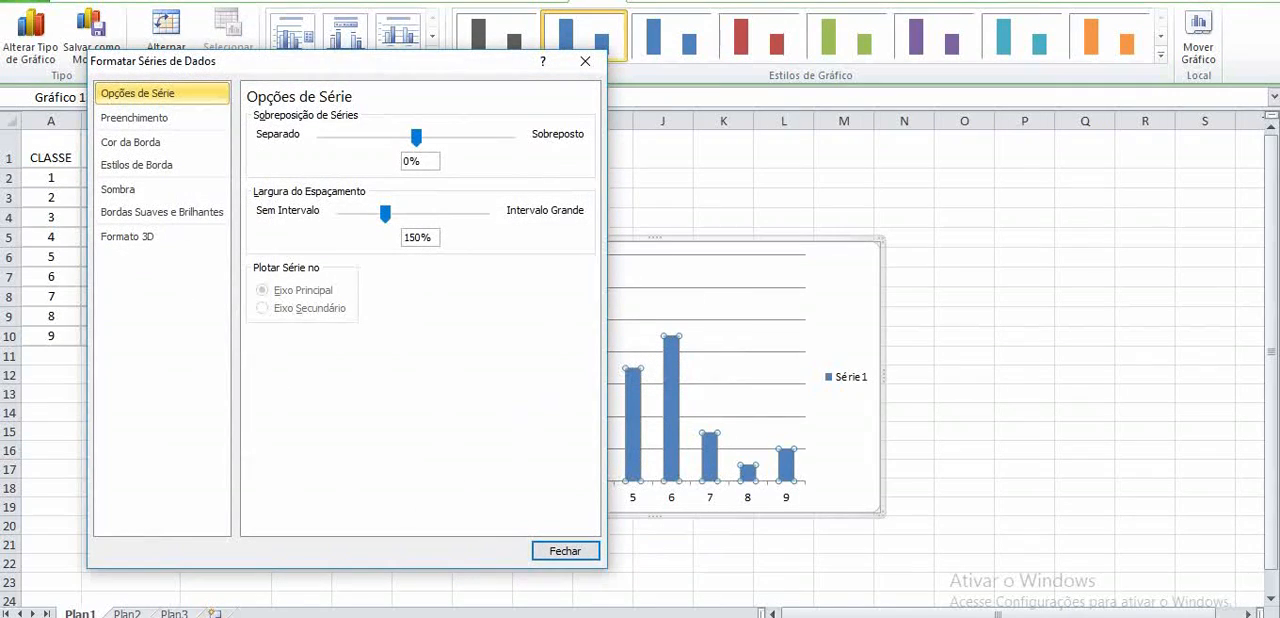
pyautogui.moveTo(385, 213); pyautogui.dragTo(342, 213)
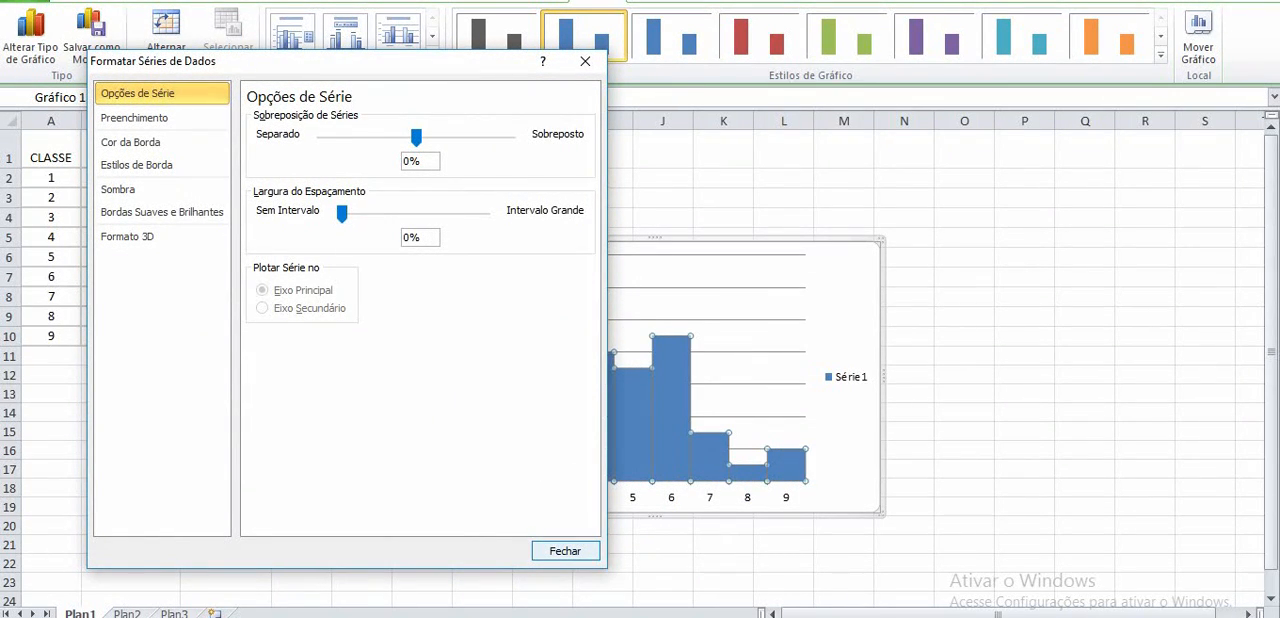
pyautogui.click(565, 551)
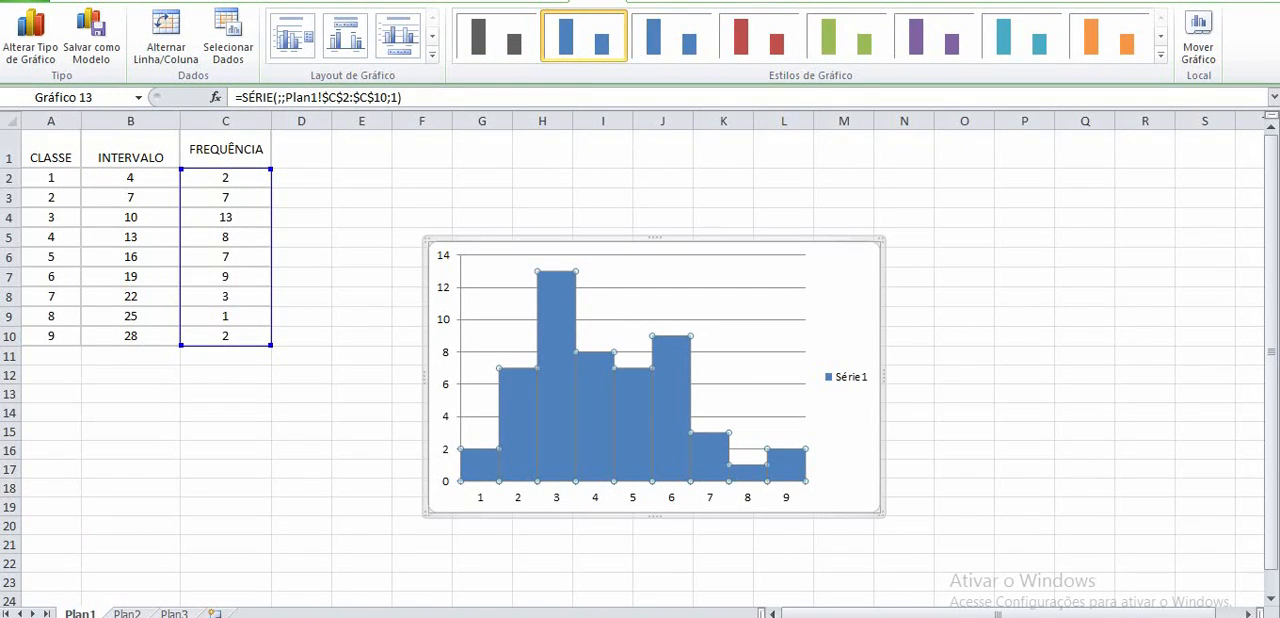
# - Use the interval values in B2:B10 as the chart's horizontal axis labels
pyautogui.click(633, 497)
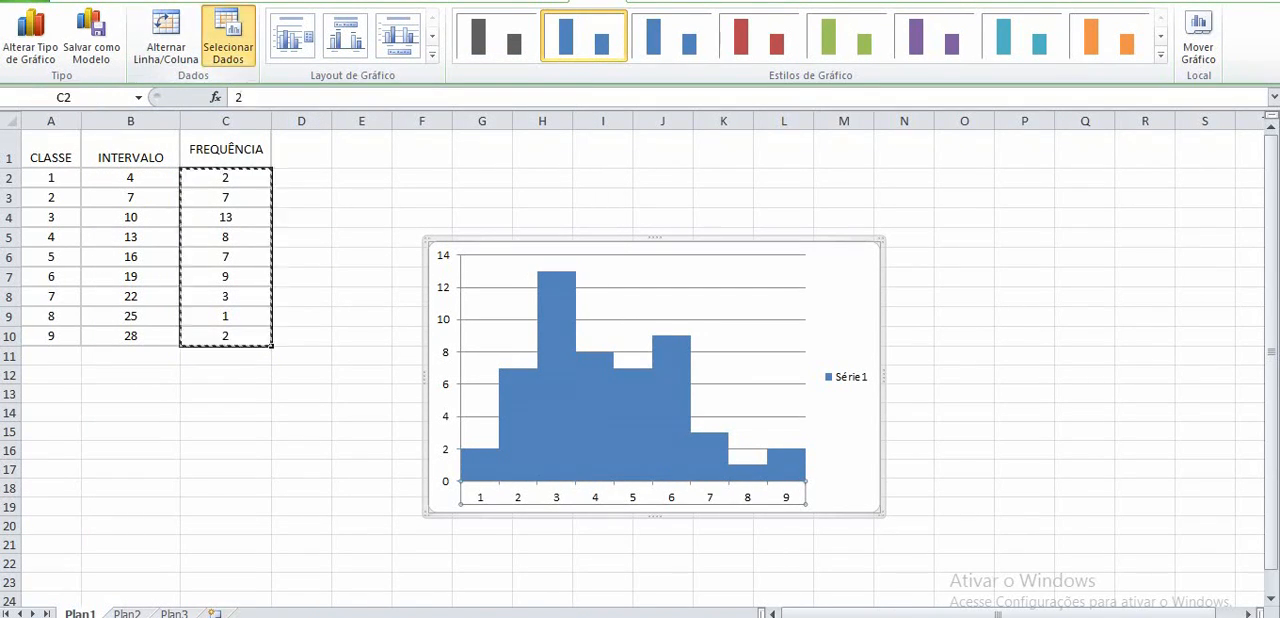
pyautogui.click(228, 40)
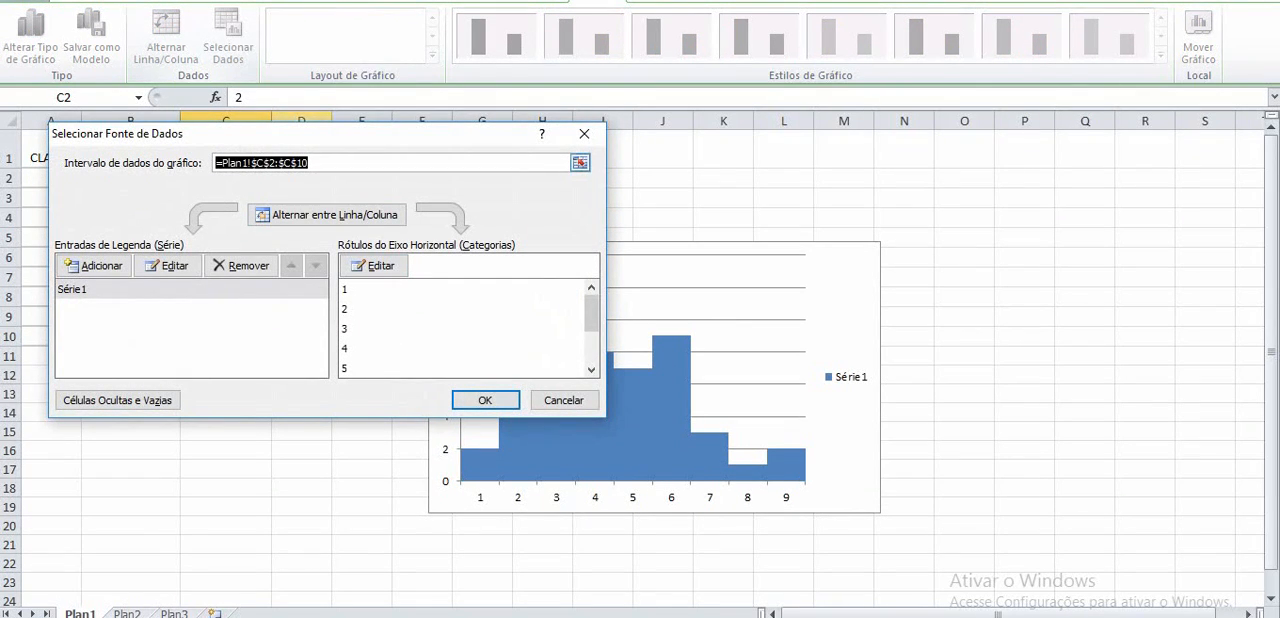
pyautogui.click(373, 265)
pyautogui.moveTo(100, 177); pyautogui.dragTo(130, 335)
pyautogui.press('Return')
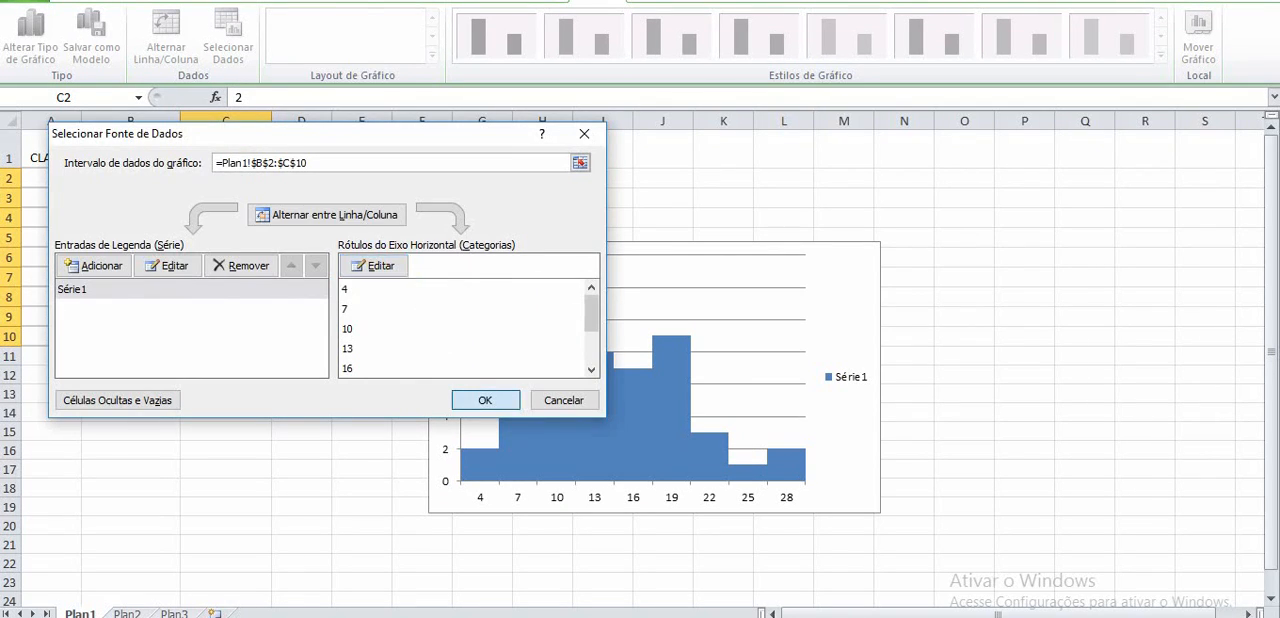
pyautogui.click(485, 400)
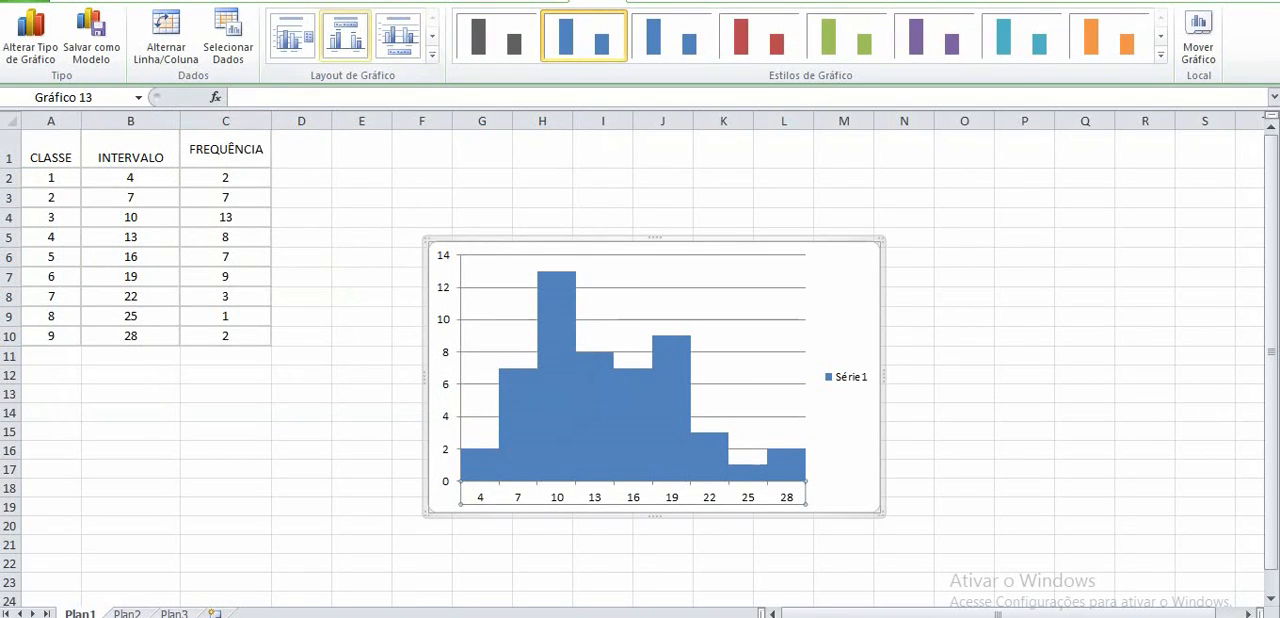
# - Try out preset chart layouts on the histogram, including one with a chart title and data labels
pyautogui.click(345, 35)
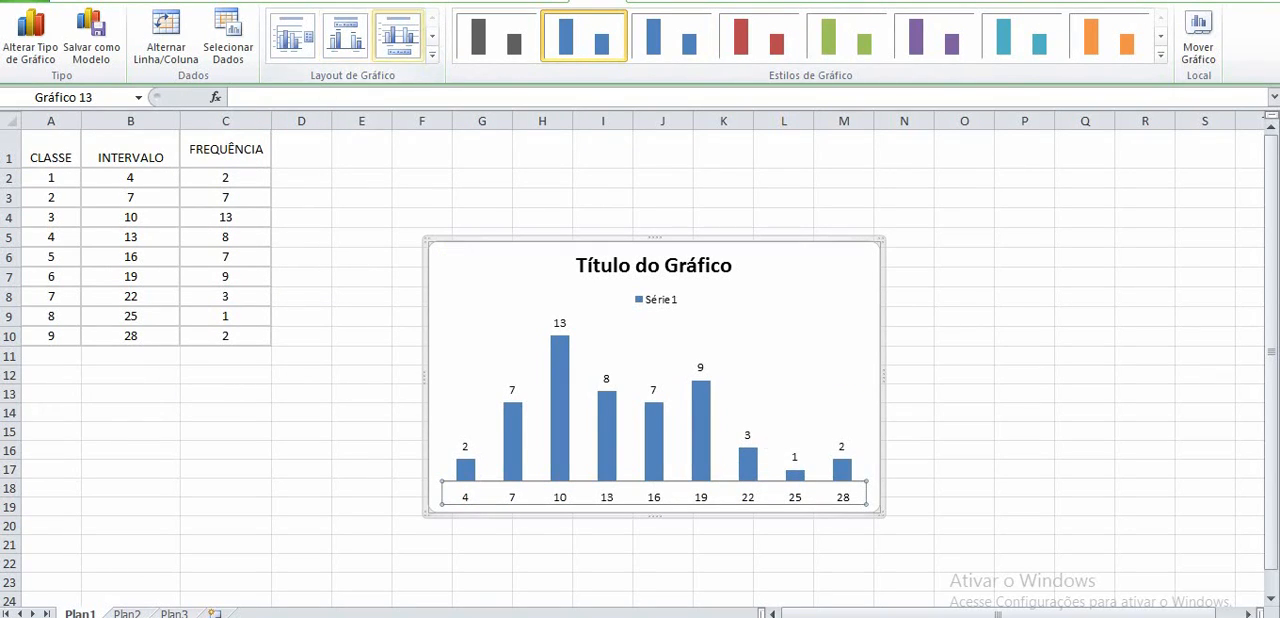
pyautogui.click(292, 35)
pyautogui.click(345, 35)
pyautogui.click(432, 36)
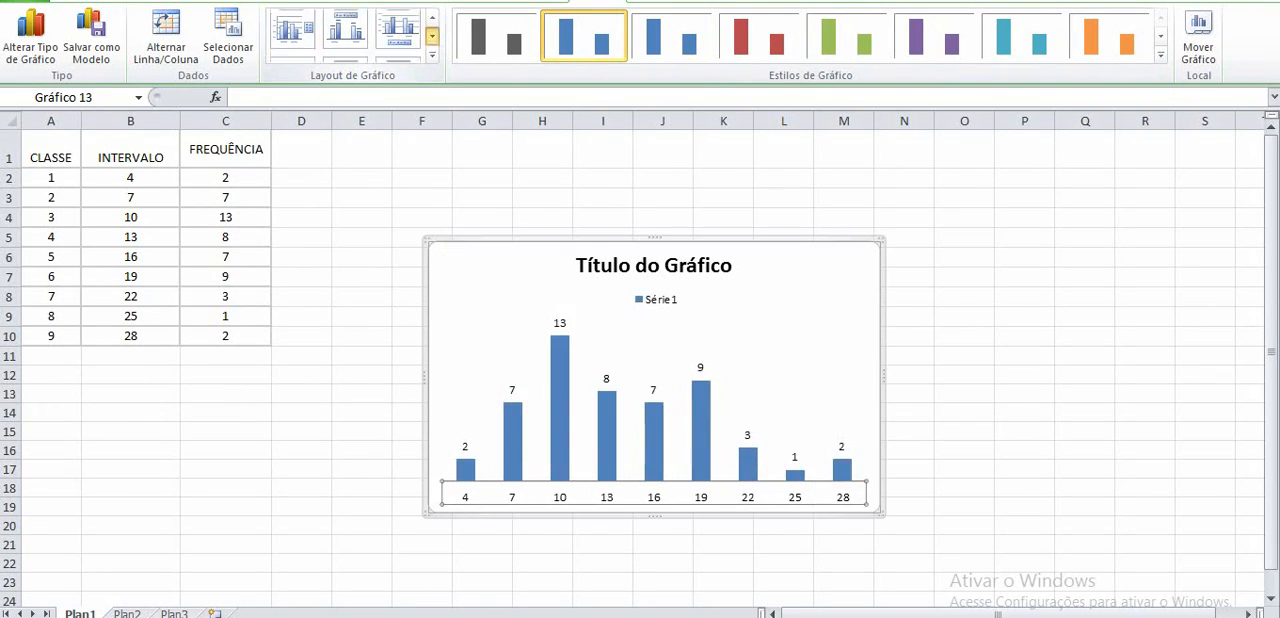
pyautogui.click(345, 35)
pyautogui.click(292, 35)
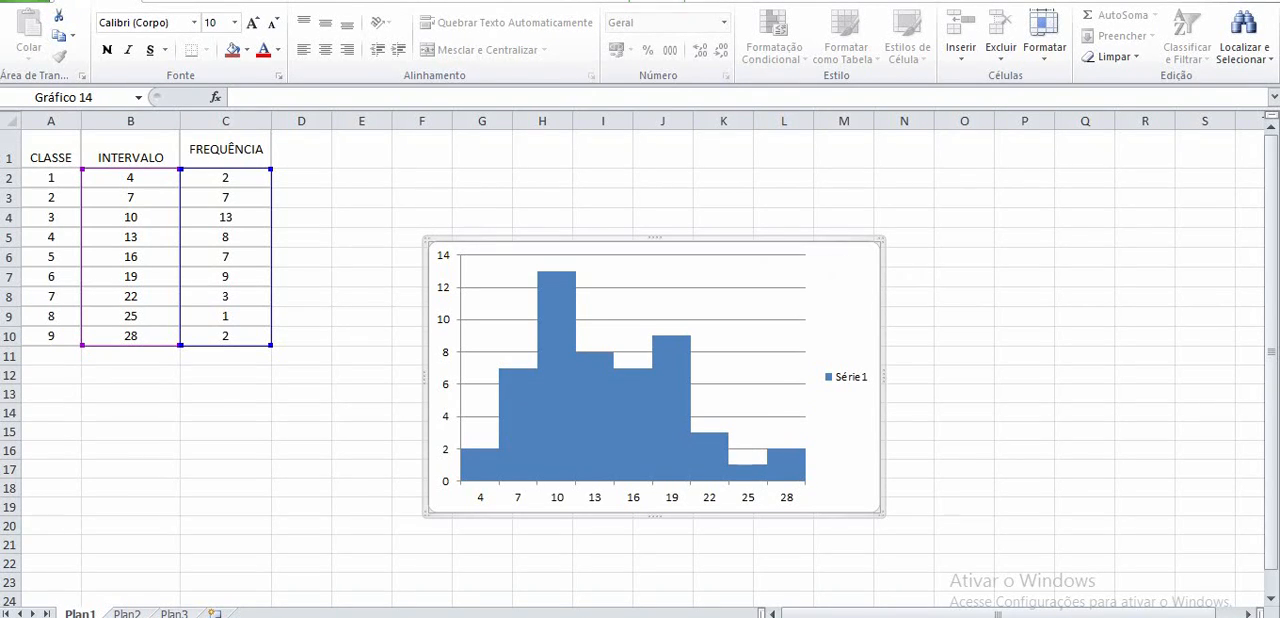
# - Add a title above the chart with the text HISTOGRAMA
pyautogui.click(657, 1)
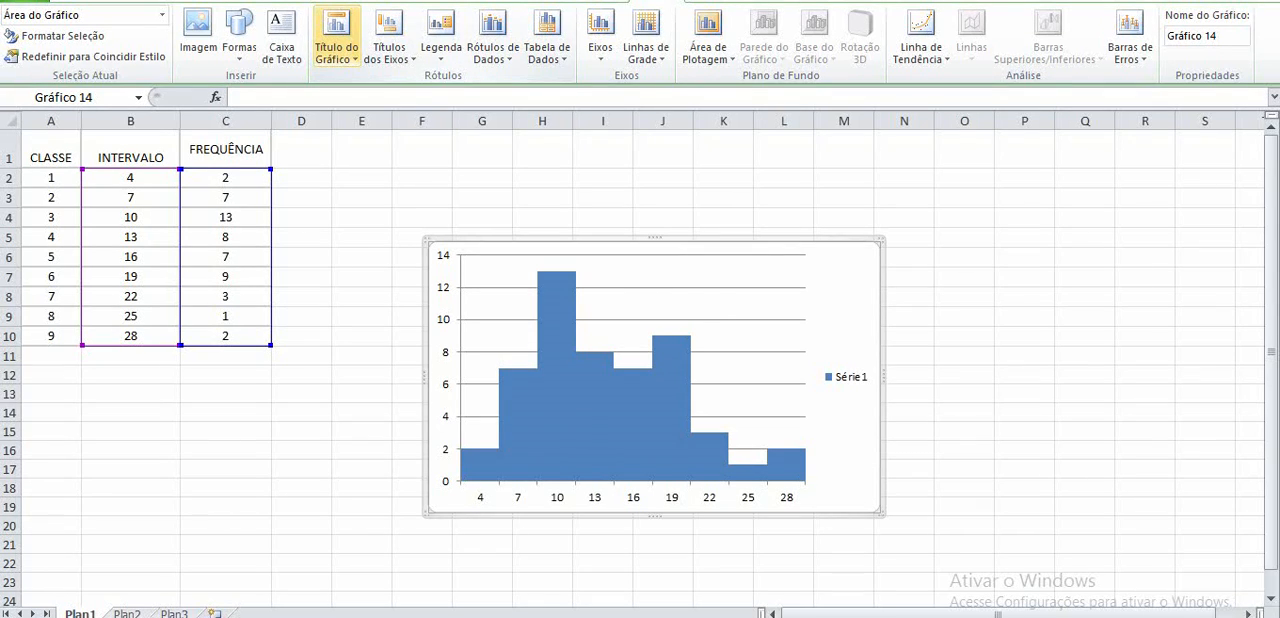
pyautogui.click(336, 47)
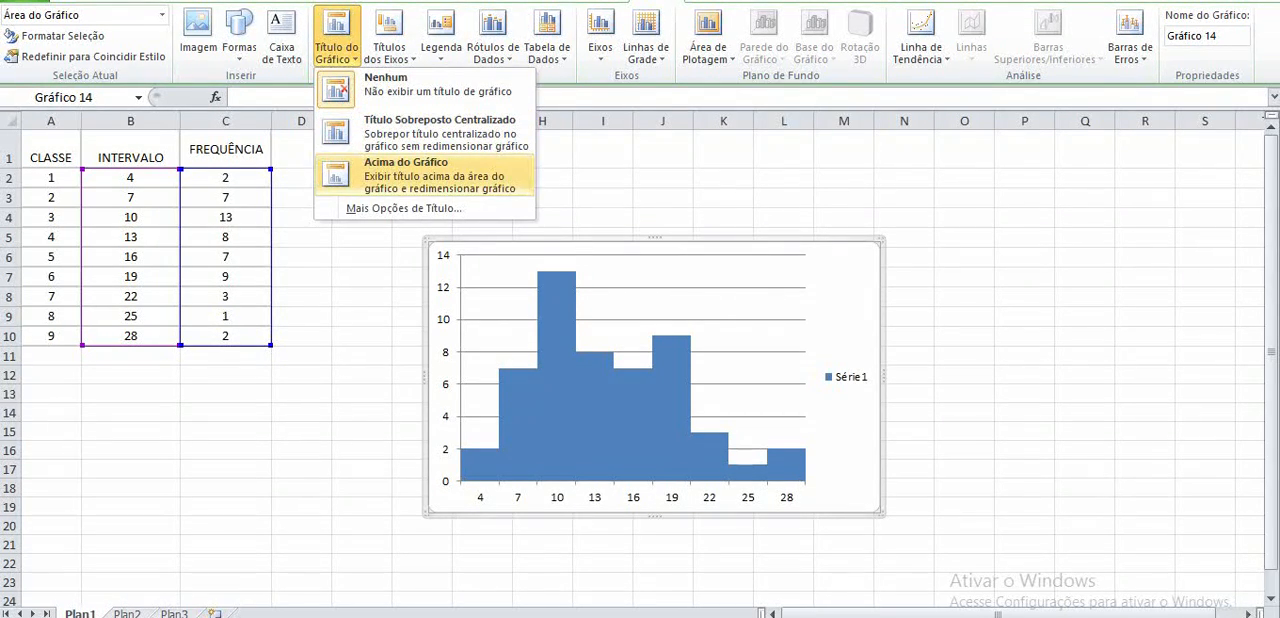
pyautogui.click(420, 174)
pyautogui.tripleClick(598, 266)
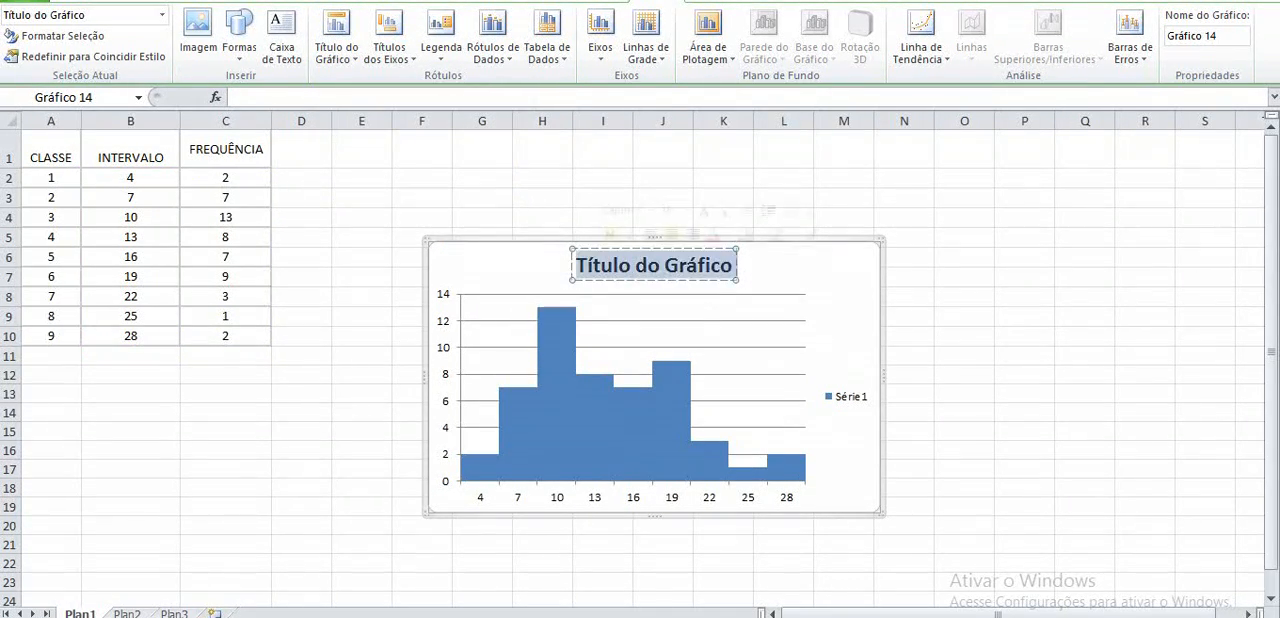
pyautogui.write('HI')
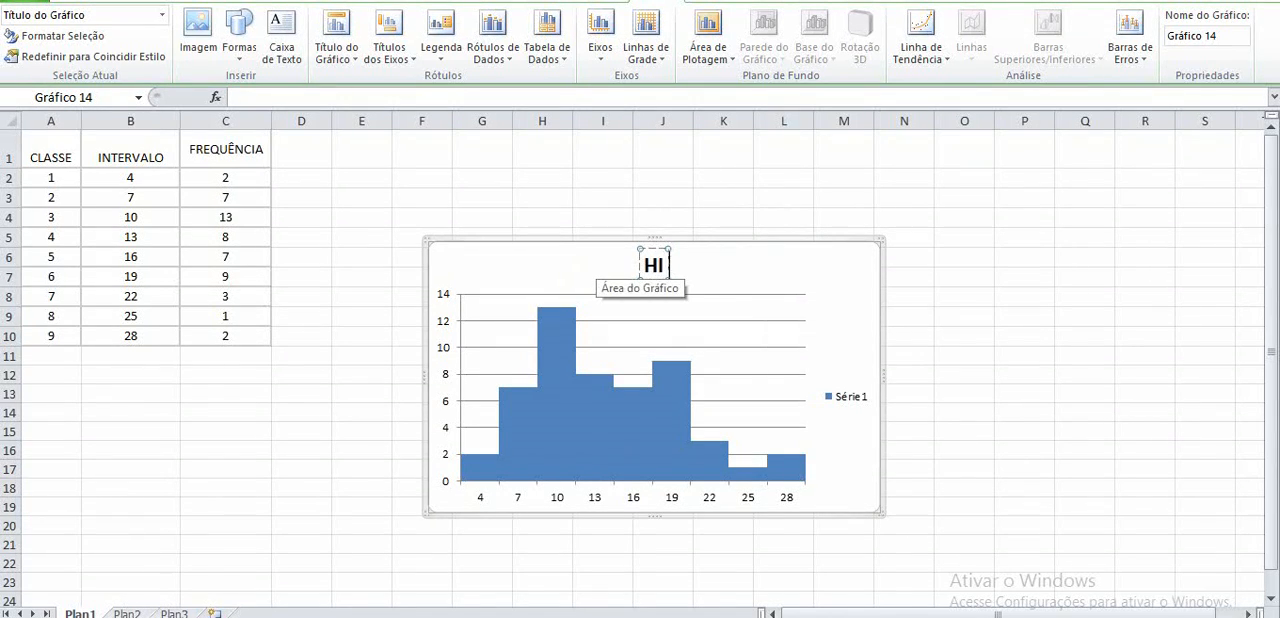
pyautogui.write('STOGRAMA')
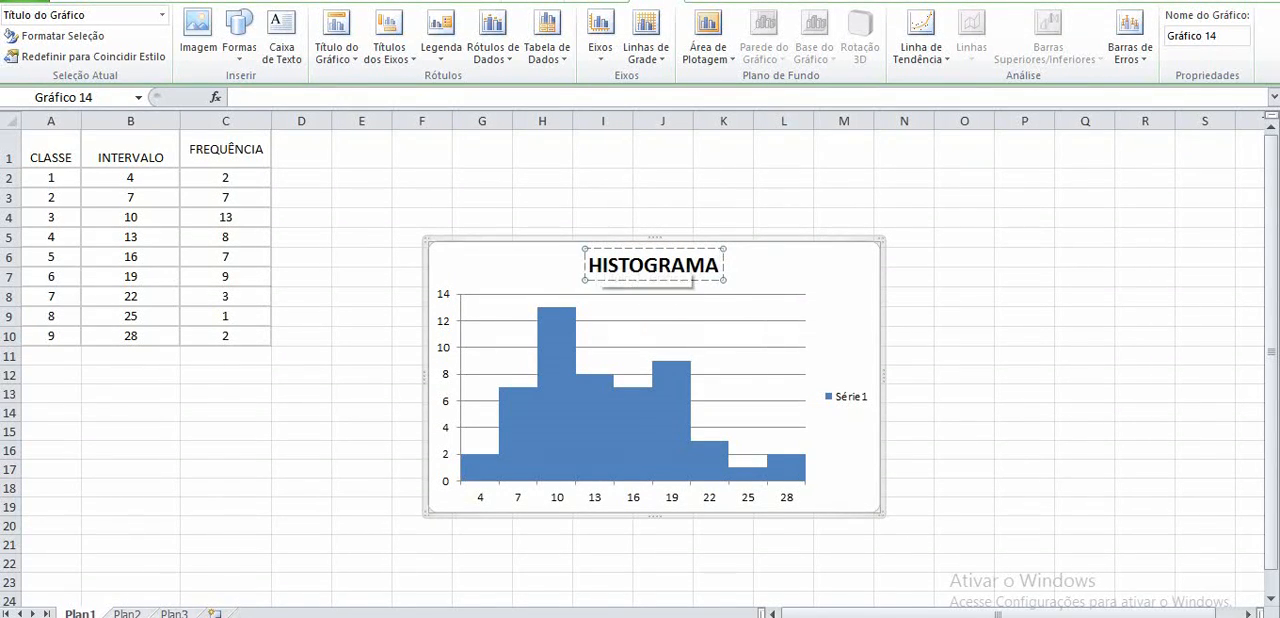
# - Add a title below the histogram's horizontal axis with the text INTERVALO
pyautogui.click(388, 47)
pyautogui.moveTo(475, 79)
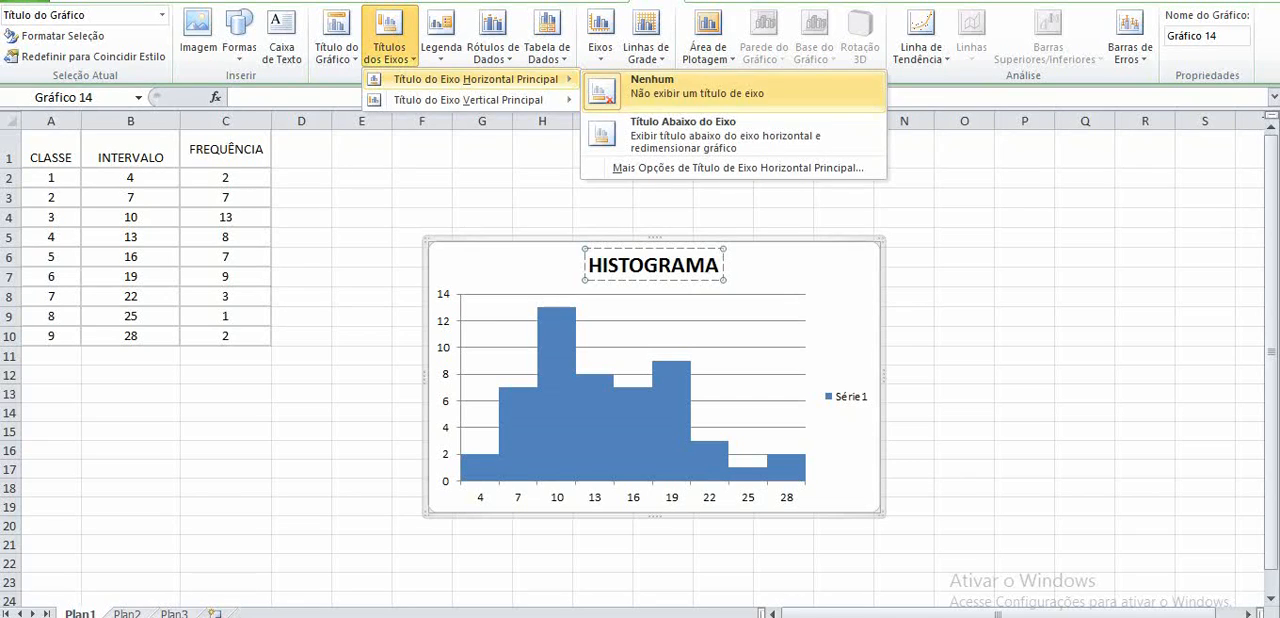
pyautogui.click(680, 127)
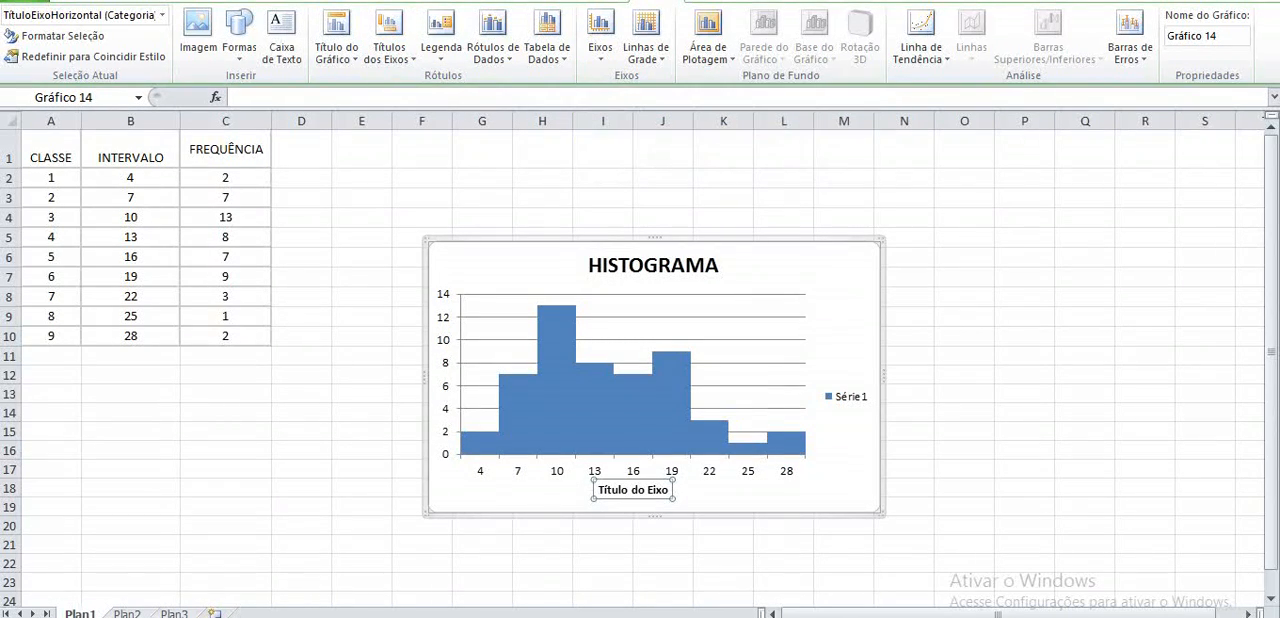
pyautogui.doubleClick(638, 489)
pyautogui.tripleClick(638, 489)
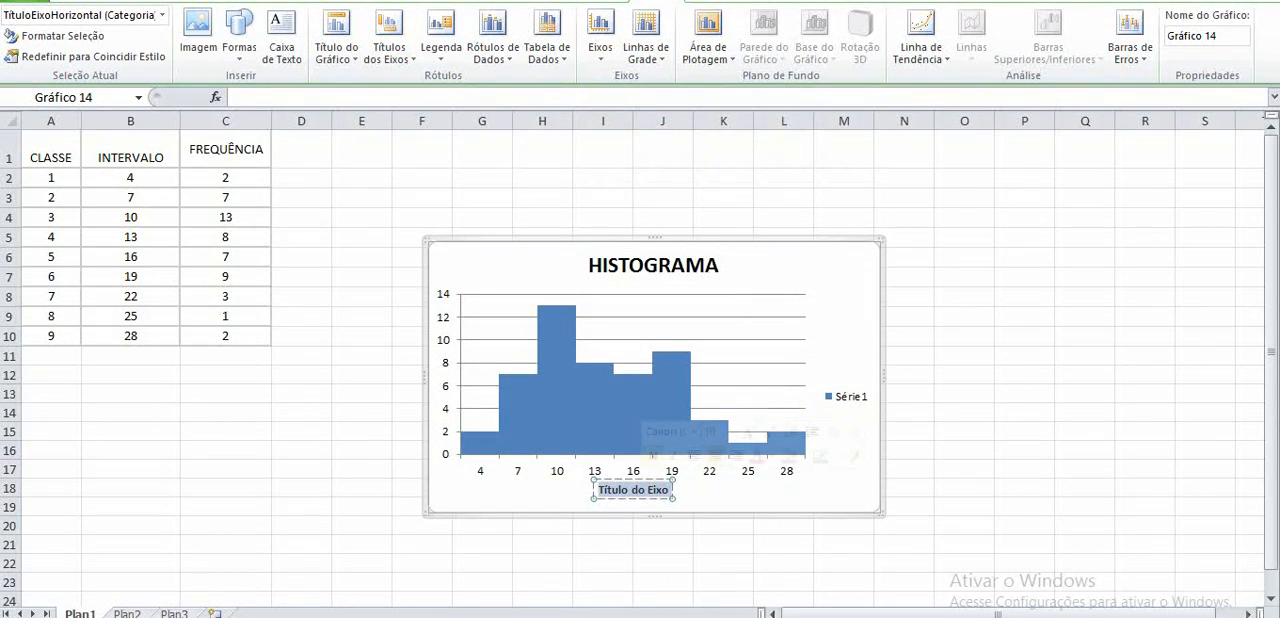
pyautogui.write('INTERVALO')
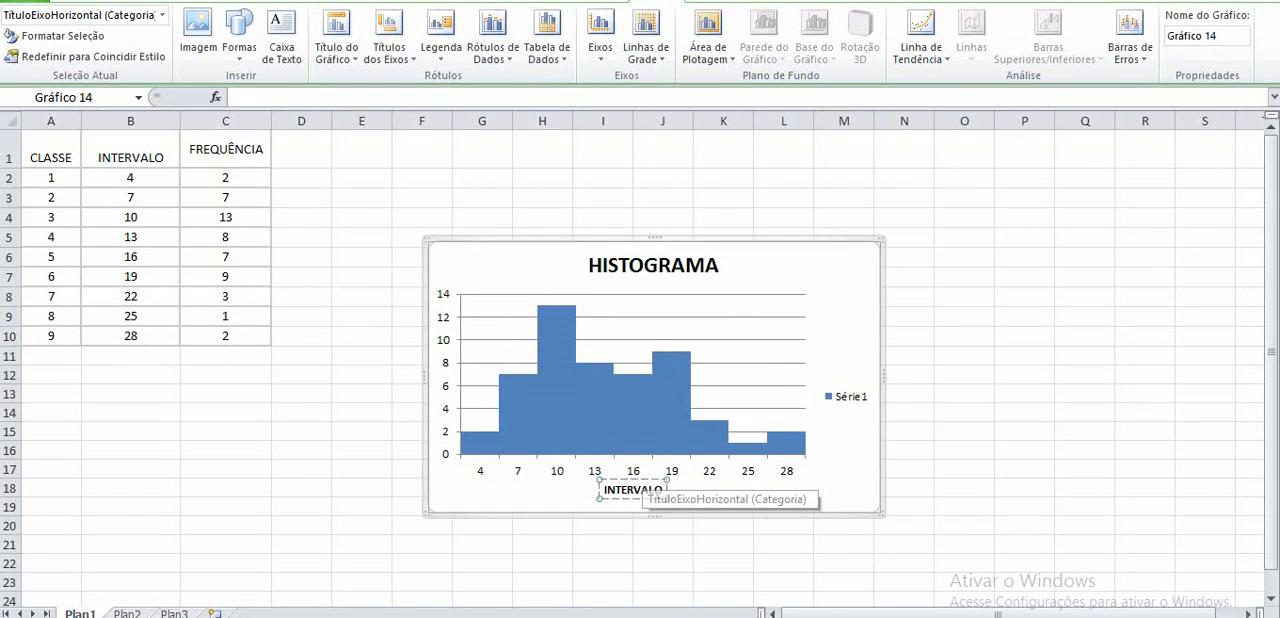
# - Add a rotated title to the histogram's vertical axis with the text FREQUÊNCIA
pyautogui.click(389, 47)
pyautogui.moveTo(465, 100)
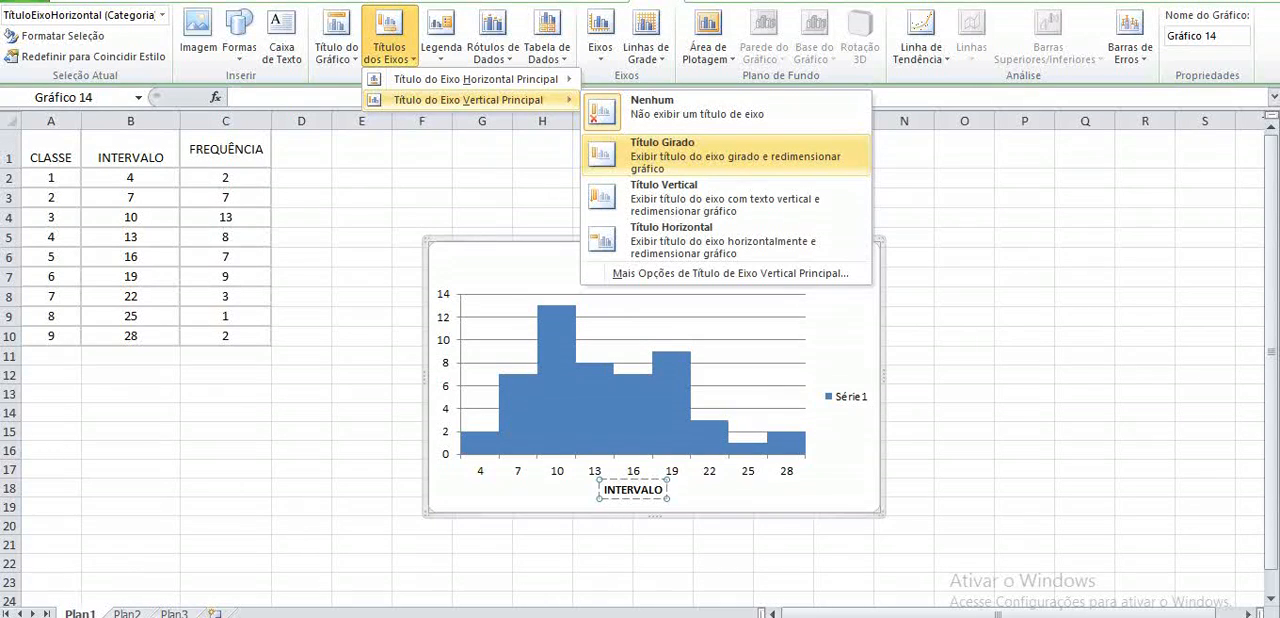
pyautogui.click(680, 150)
pyautogui.tripleClick(452, 366)
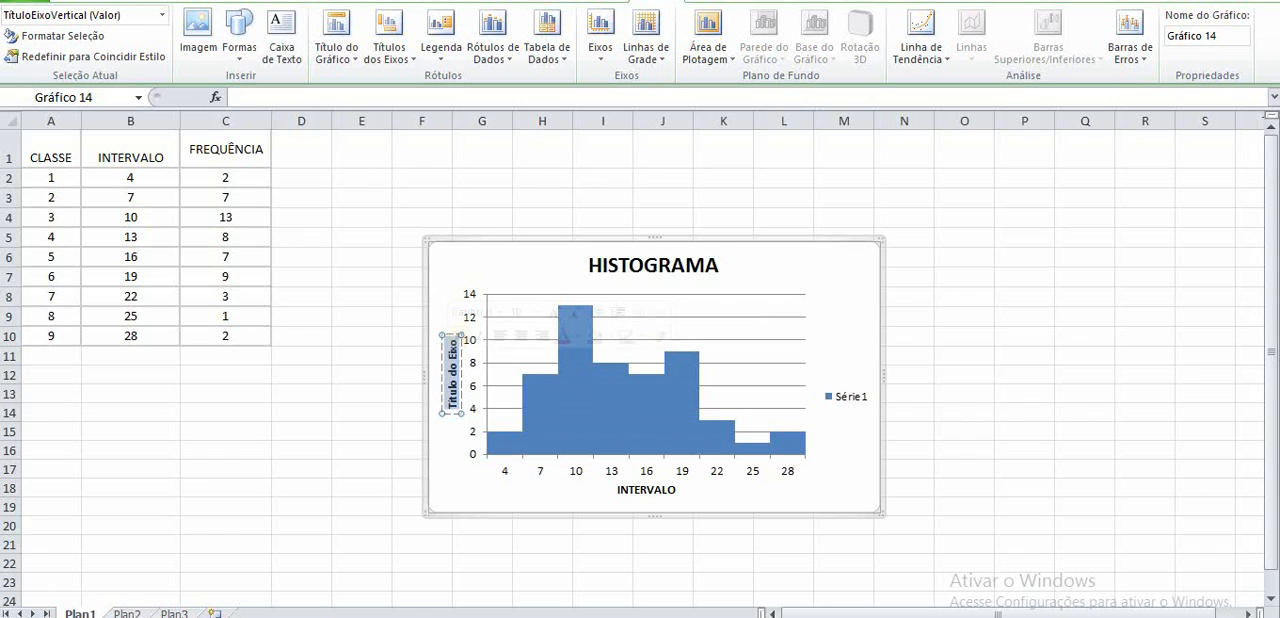
pyautogui.write('FRE')
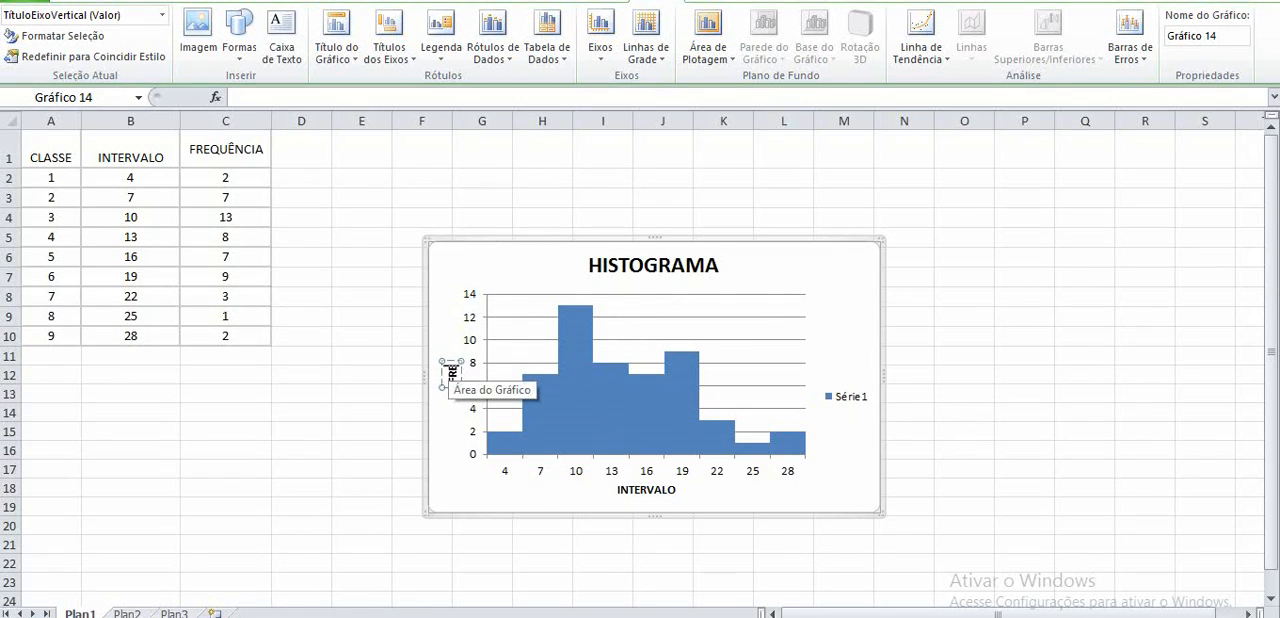
pyautogui.write('QUÊNCIA')
pyautogui.click(462, 448)
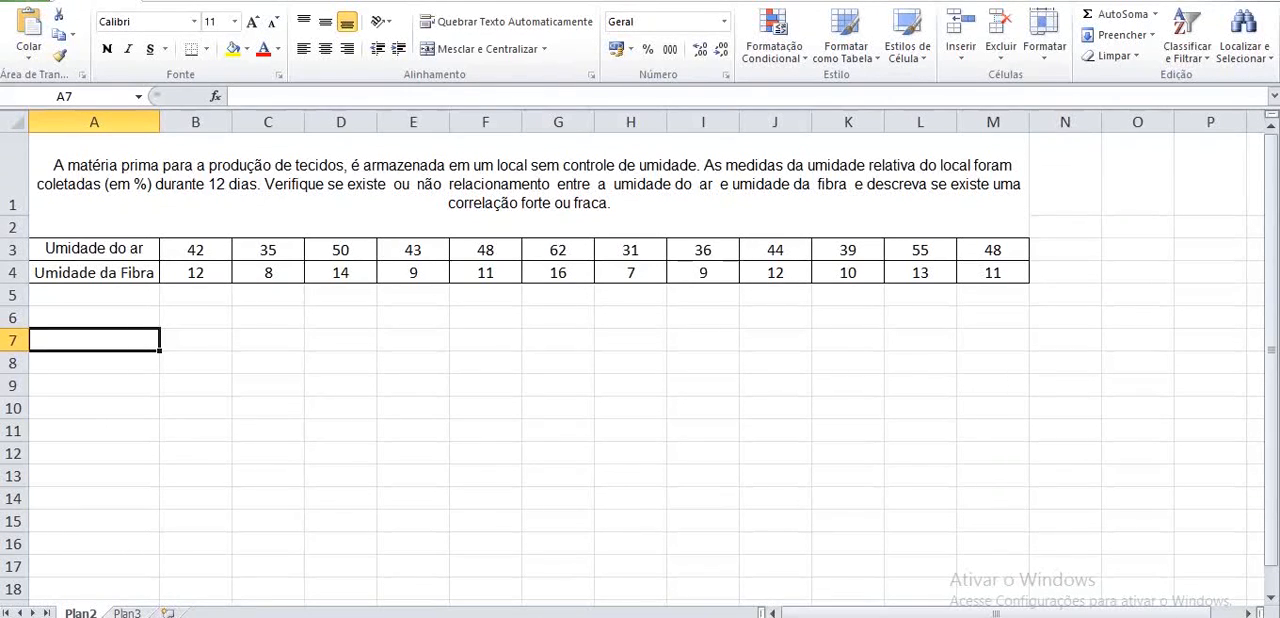
# - Insert a markers-only scatter chart from the air and fibre humidity values in B3:M4
pyautogui.click(195, 250)
pyautogui.moveTo(195, 250); pyautogui.dragTo(993, 272)
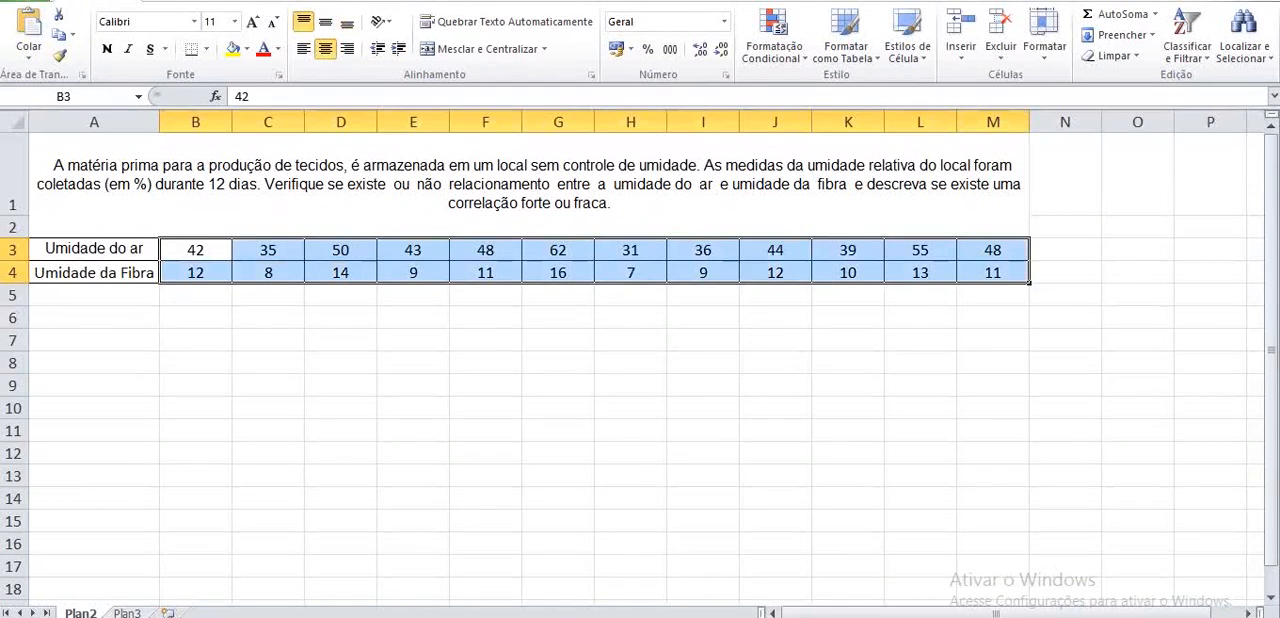
pyautogui.click(163, 1)
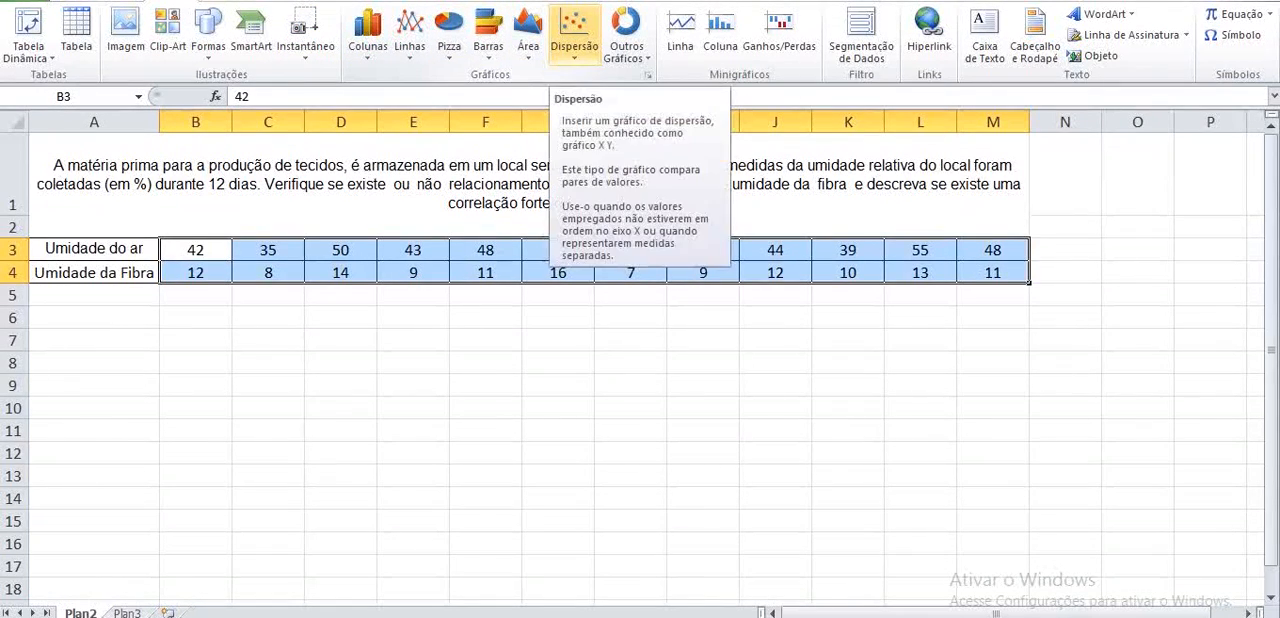
pyautogui.click(573, 30)
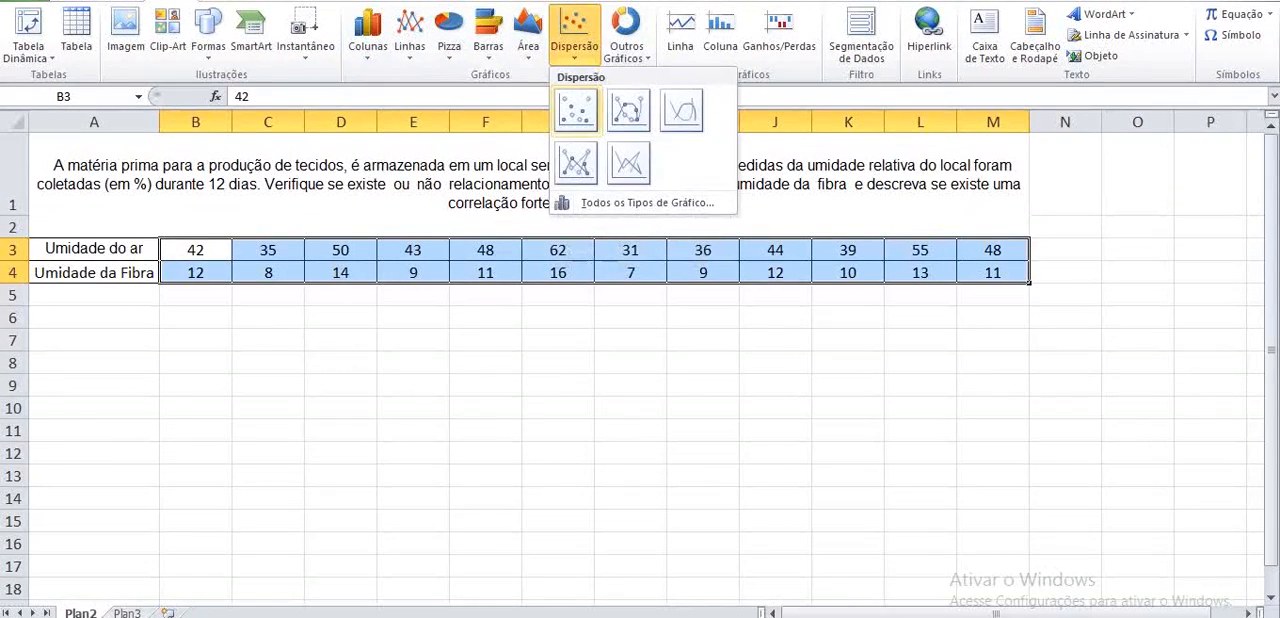
pyautogui.click(576, 110)
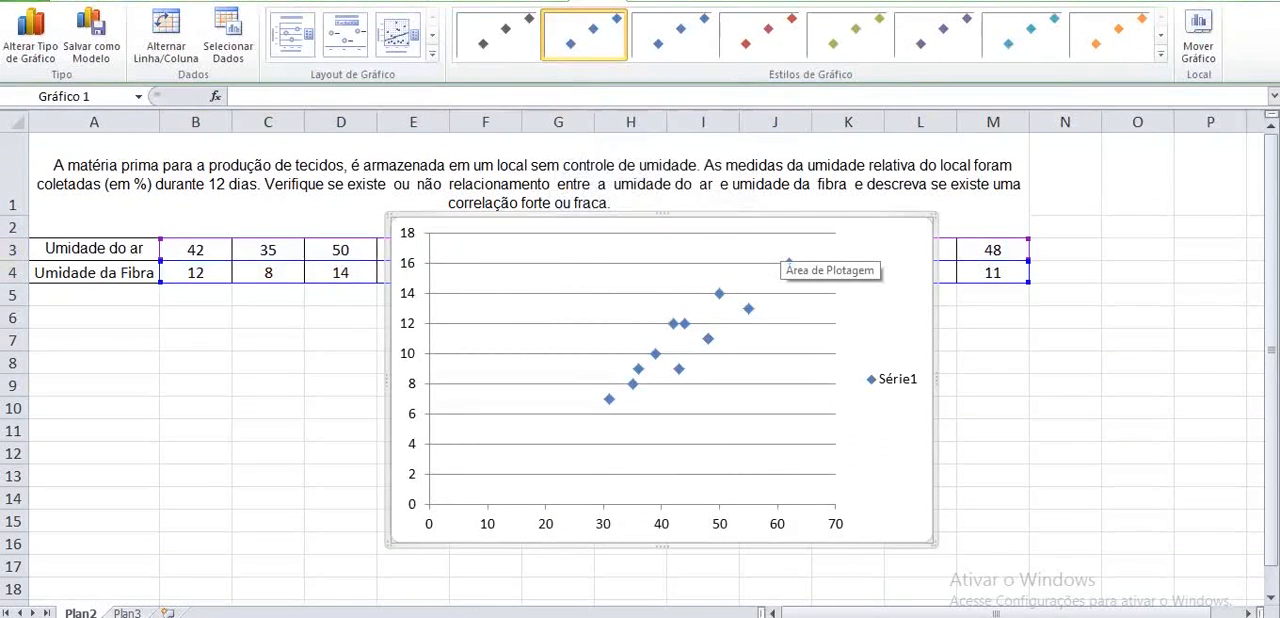
# - Apply the preset layout with chart and axis titles to the scatter chart and set the chart title to DIAGRAMA DE DISPERSÃO
pyautogui.click(292, 35)
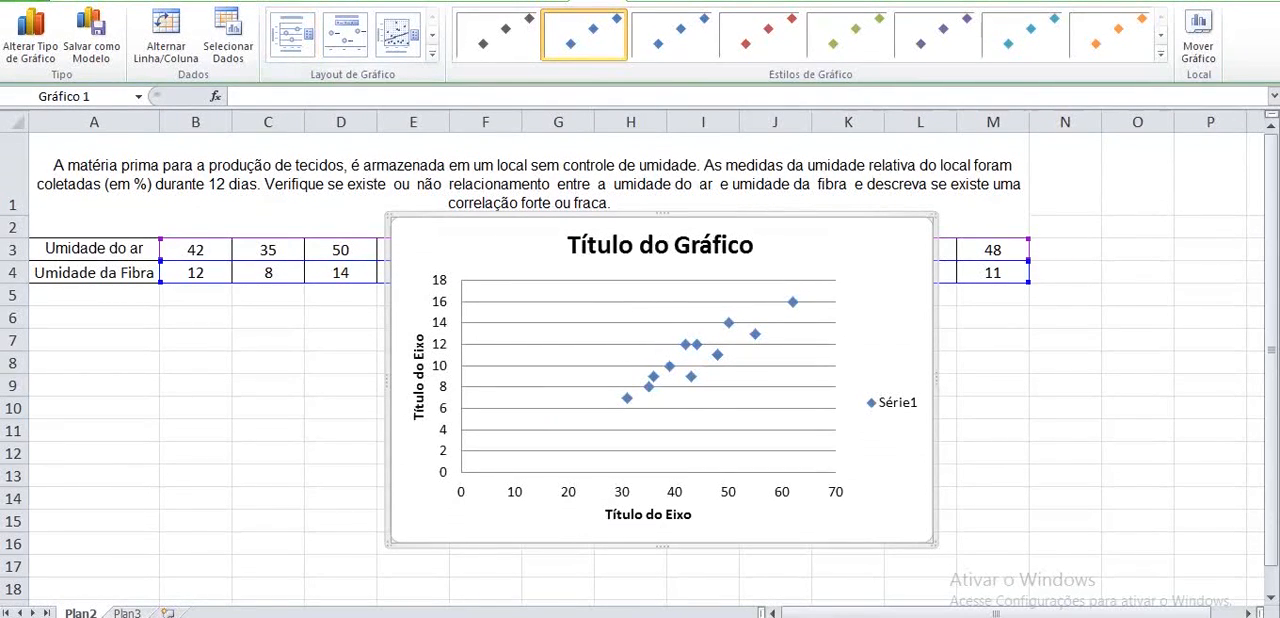
pyautogui.click(661, 245)
pyautogui.tripleClick(636, 245)
pyautogui.write('DIAG')
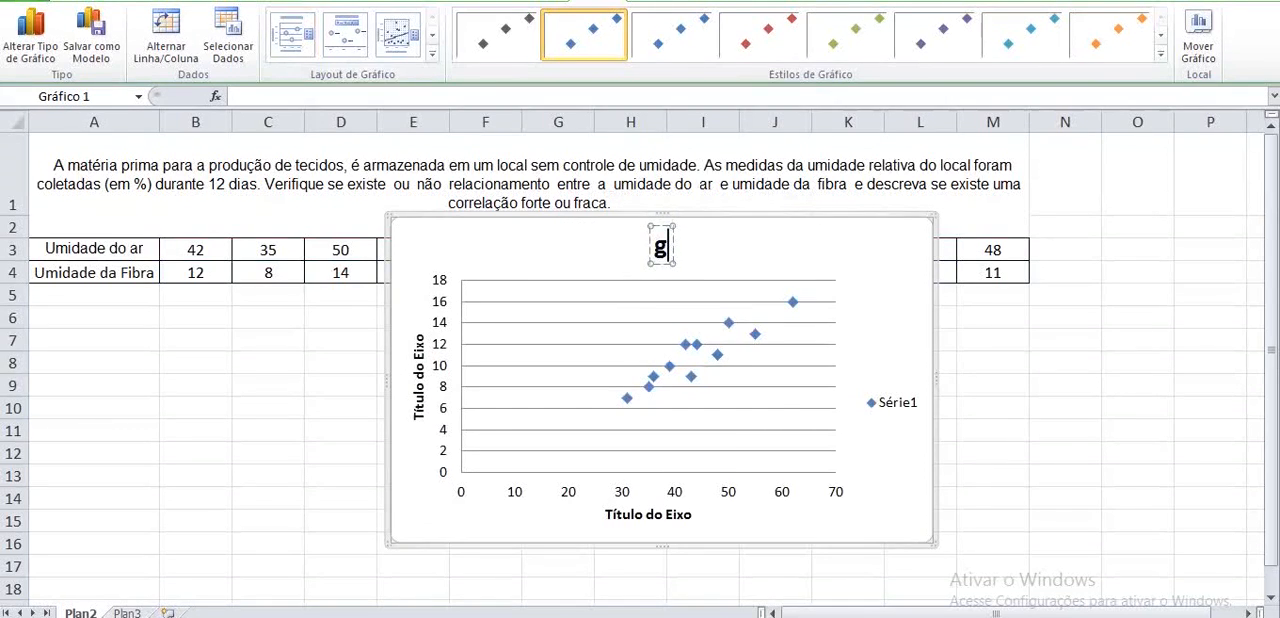
pyautogui.write('RAMA')
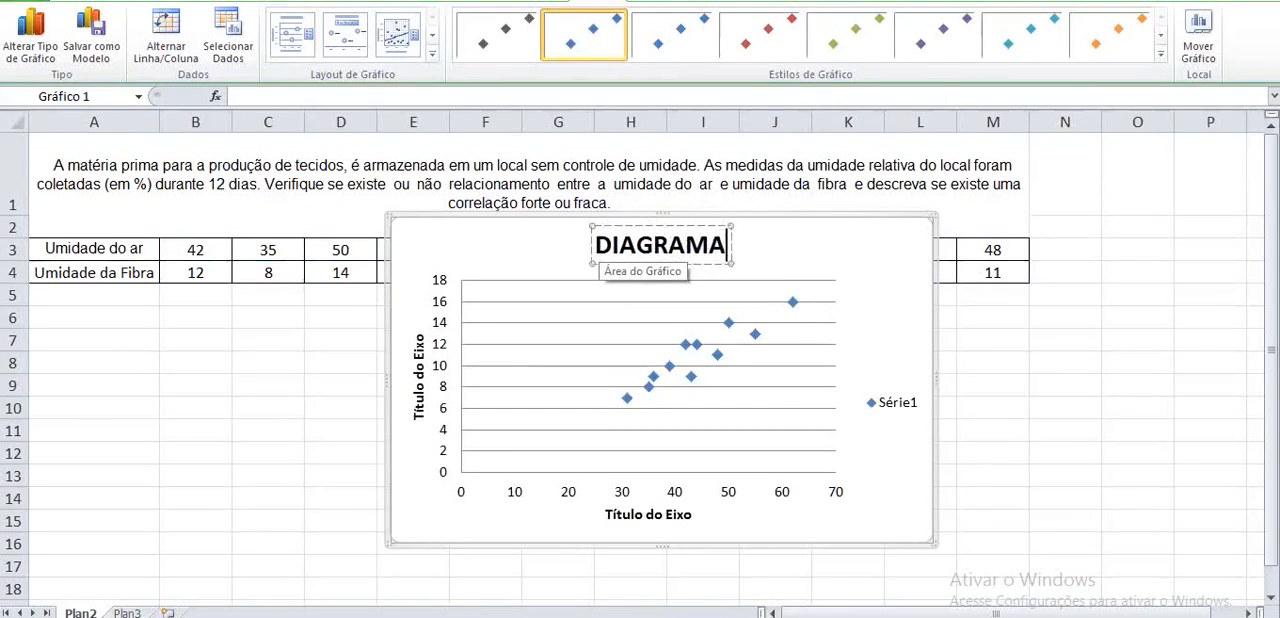
pyautogui.write(' DE DISPERSÃO')
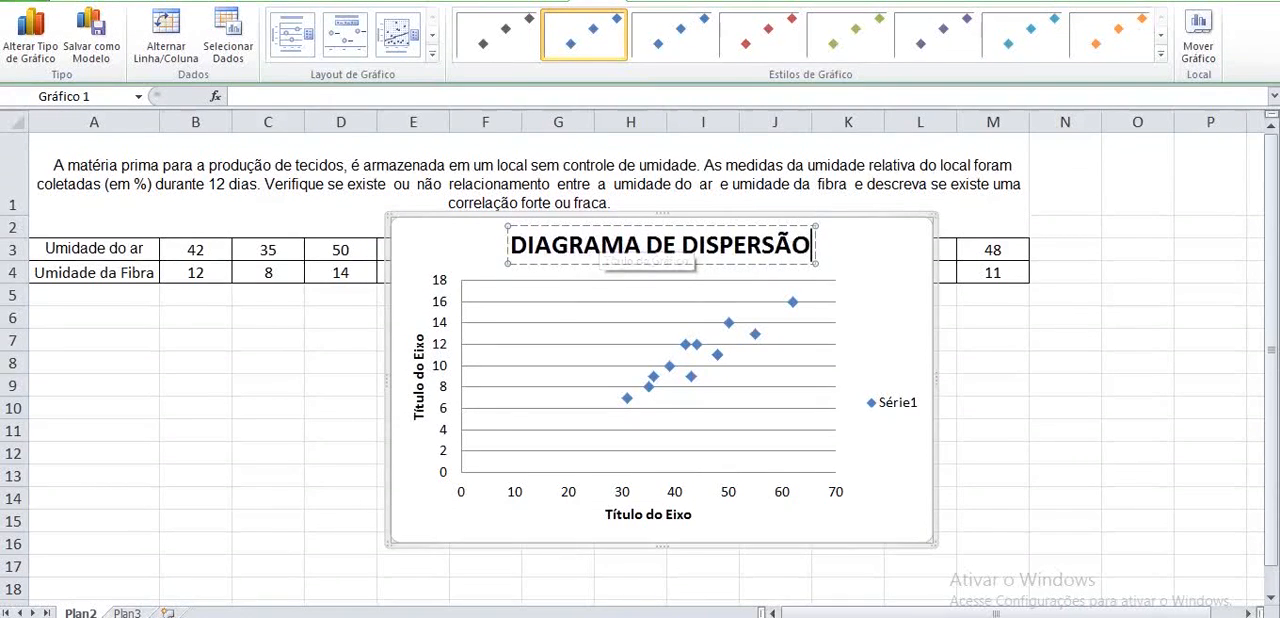
# - Change the scatter chart's horizontal axis title to Umidade do ar
pyautogui.click(648, 514)
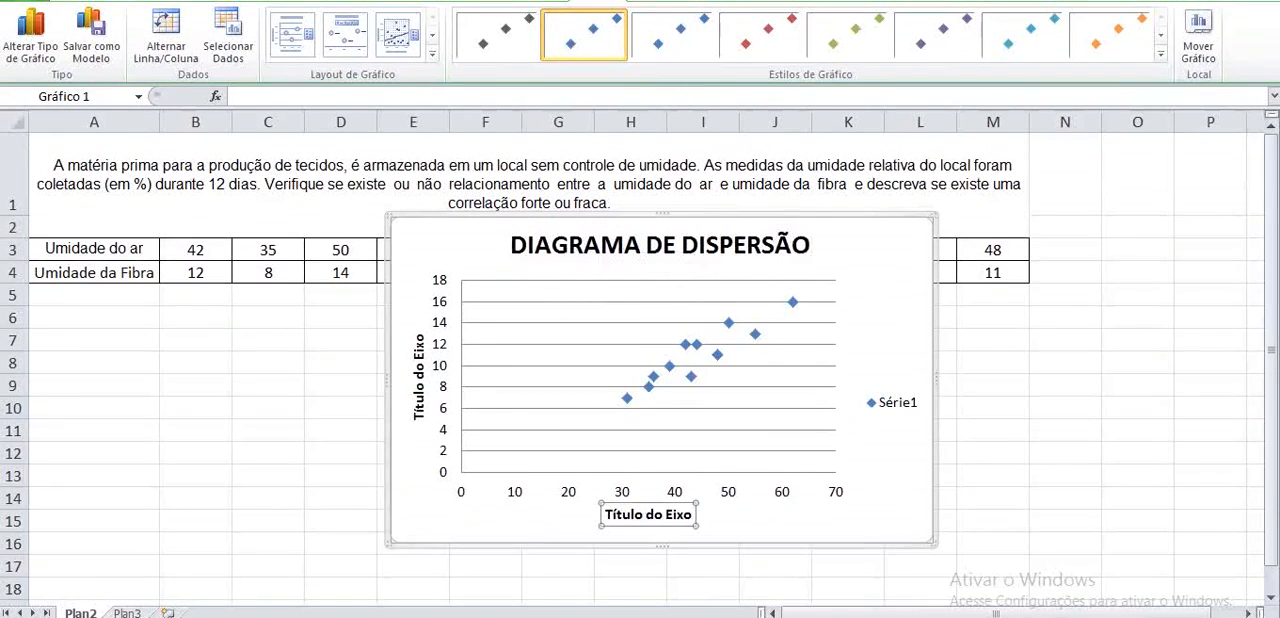
pyautogui.tripleClick(652, 514)
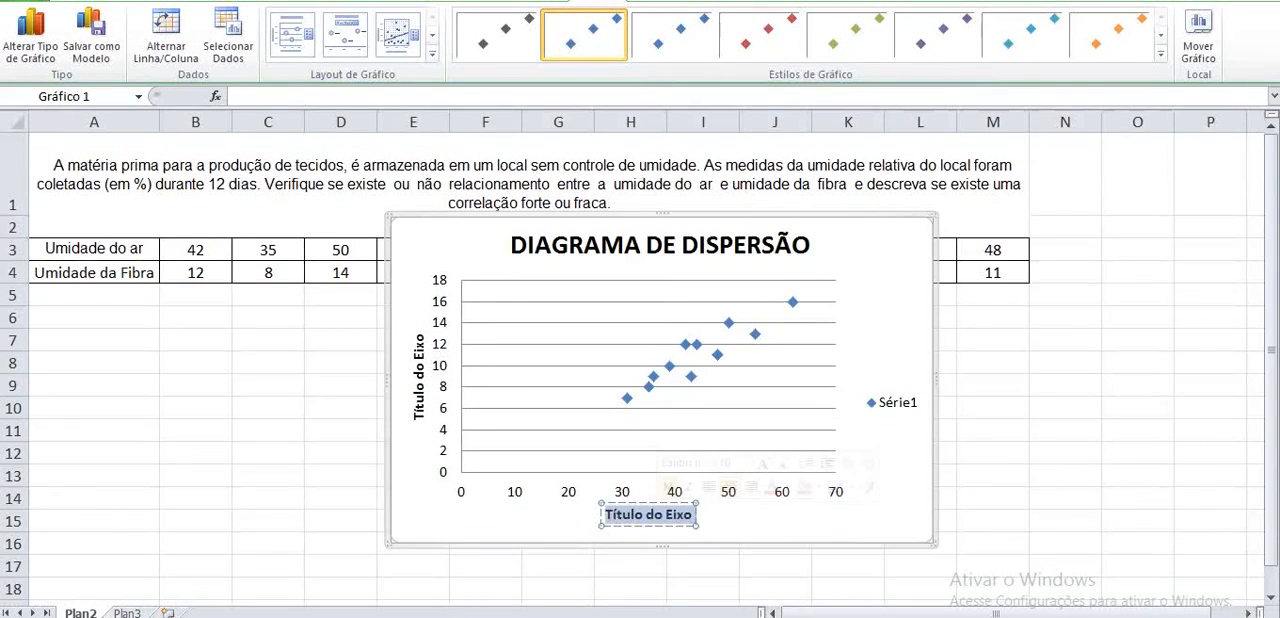
pyautogui.write('U')
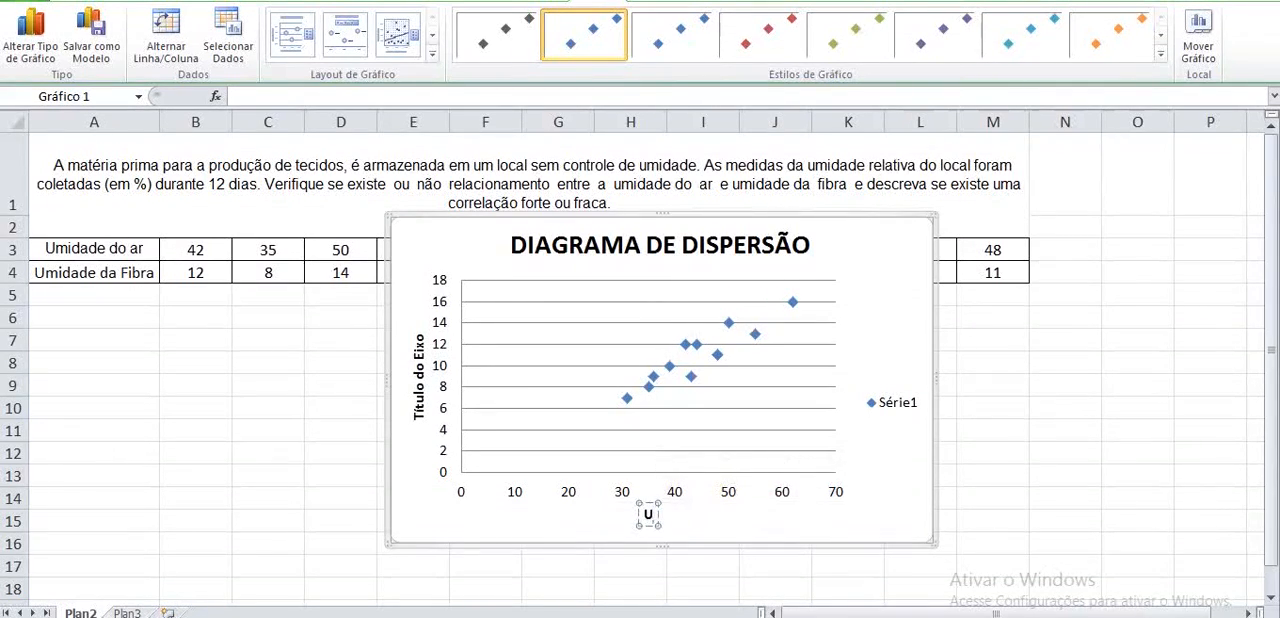
pyautogui.write('midade do ar')
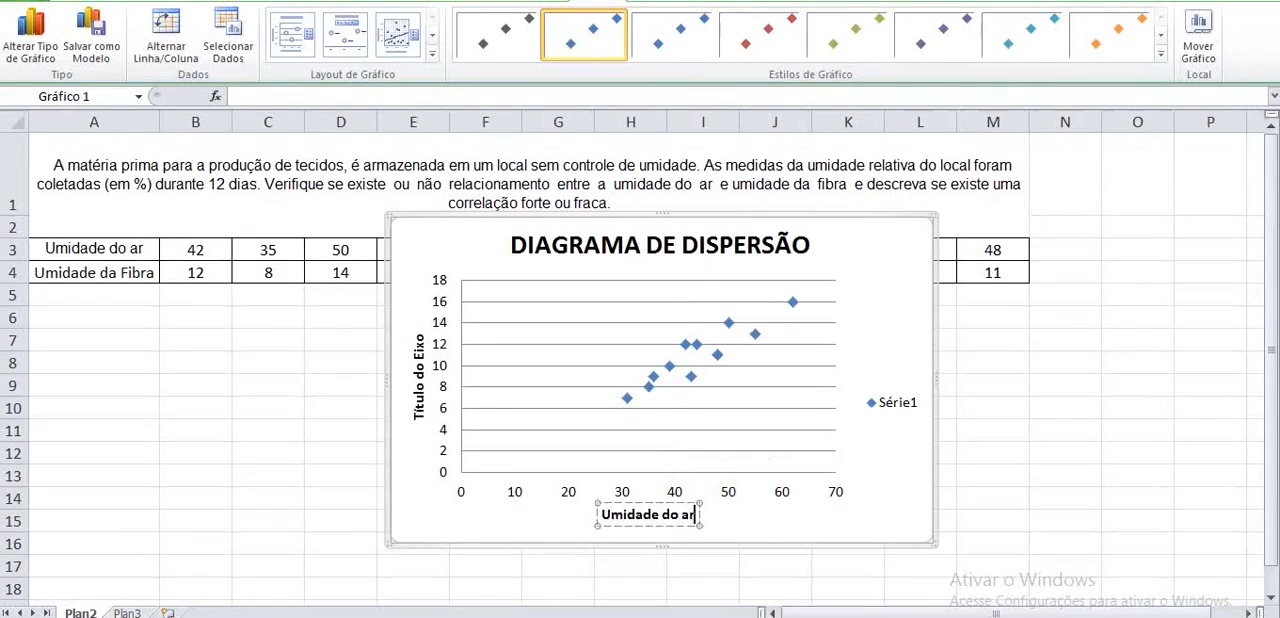
# - Change the scatter chart's vertical axis title to Umidade da Fibra
pyautogui.click(420, 397)
pyautogui.click(419, 371)
pyautogui.tripleClick(419, 371)
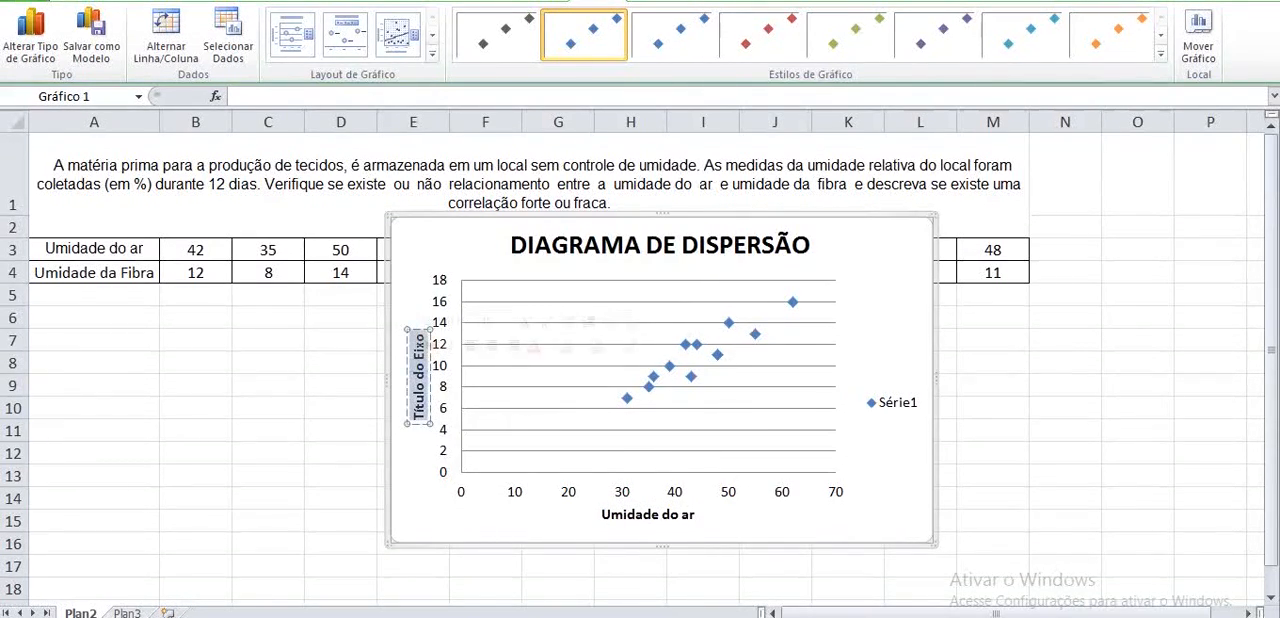
pyautogui.write('Umid')
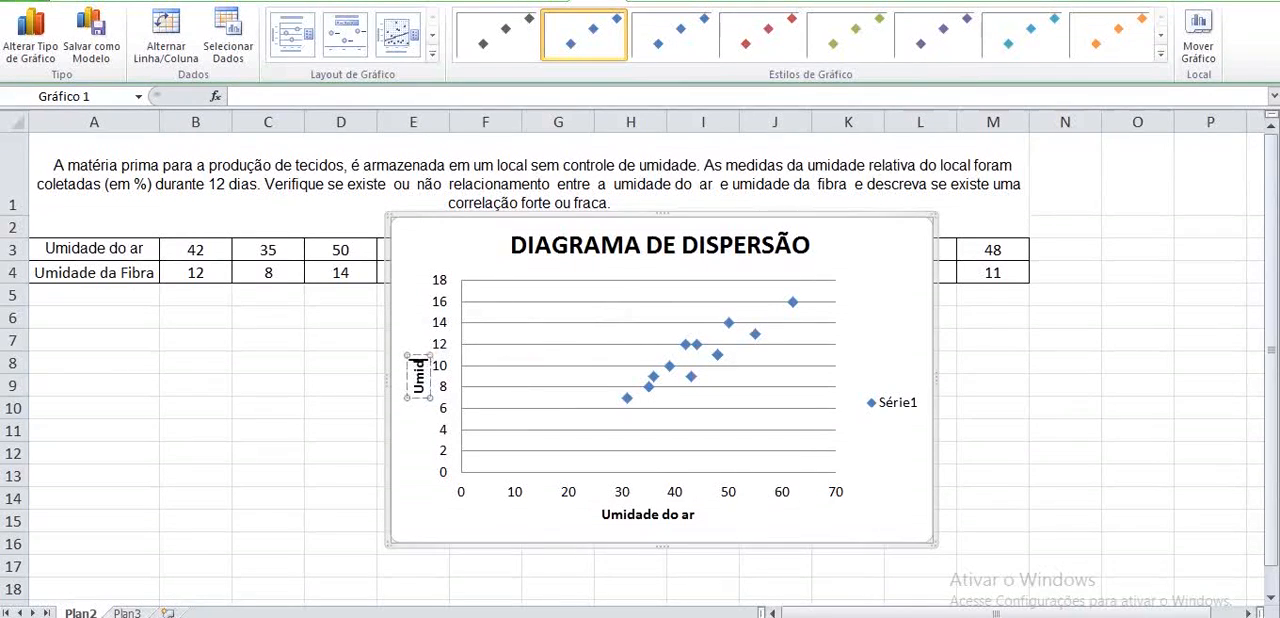
pyautogui.write('ade da F')
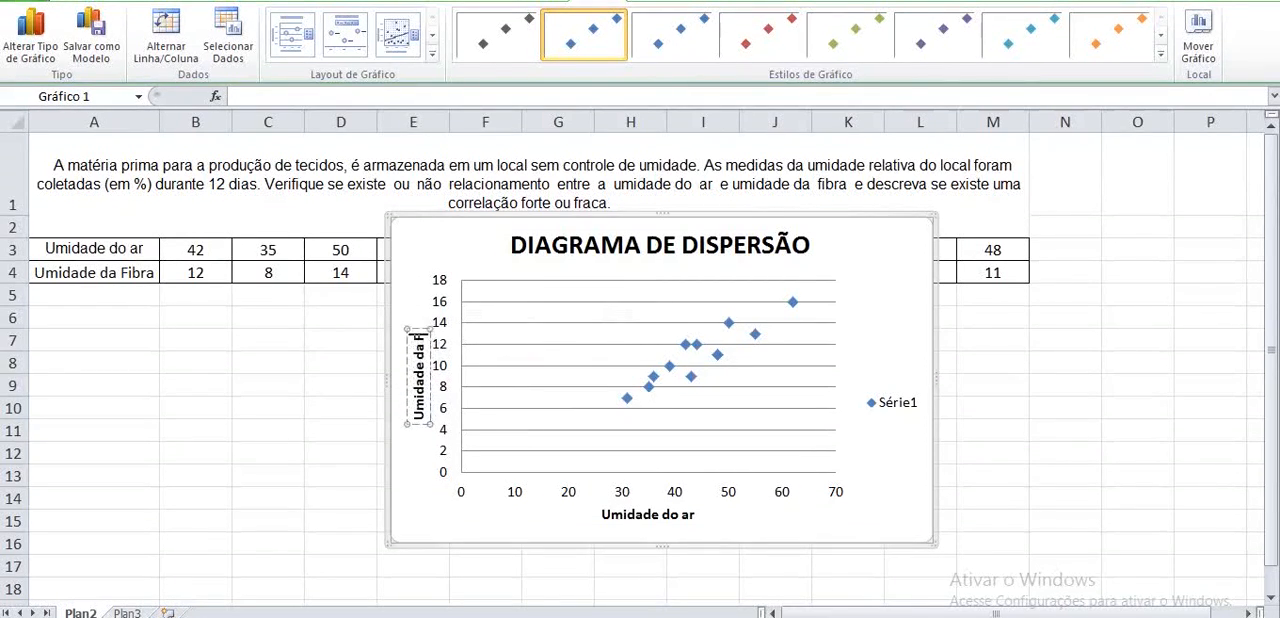
pyautogui.write('ibra')
pyautogui.press('Escape')
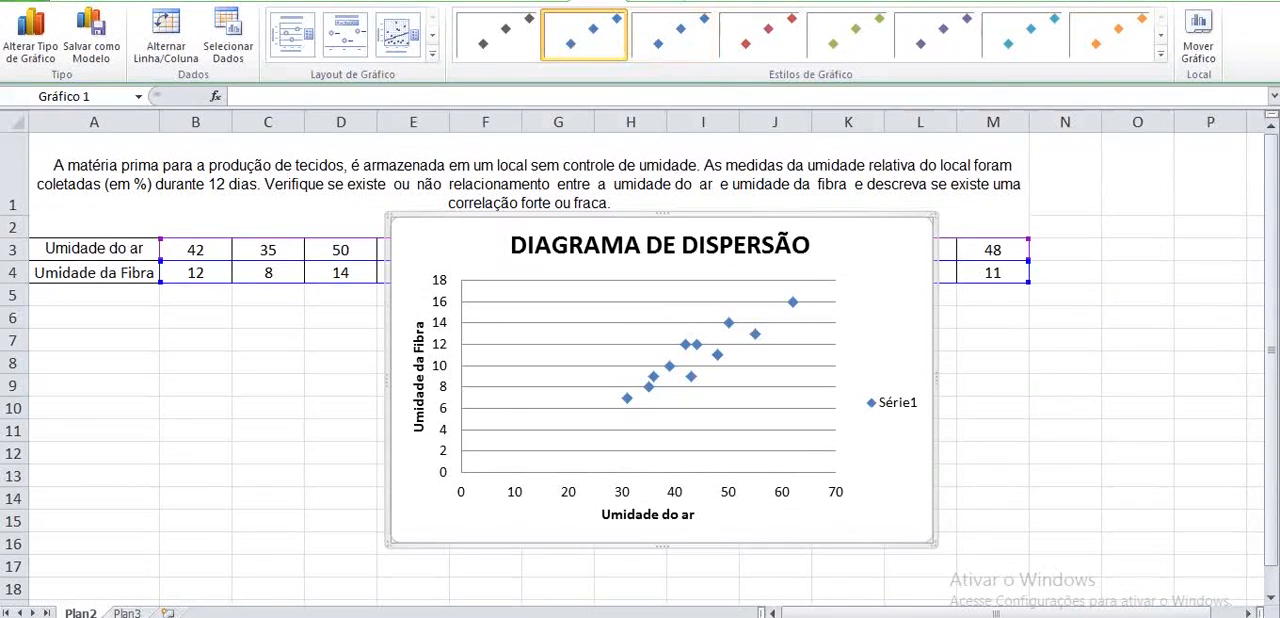
# - Add a linear trendline to the scatter chart's data series
pyautogui.click(657, 1)
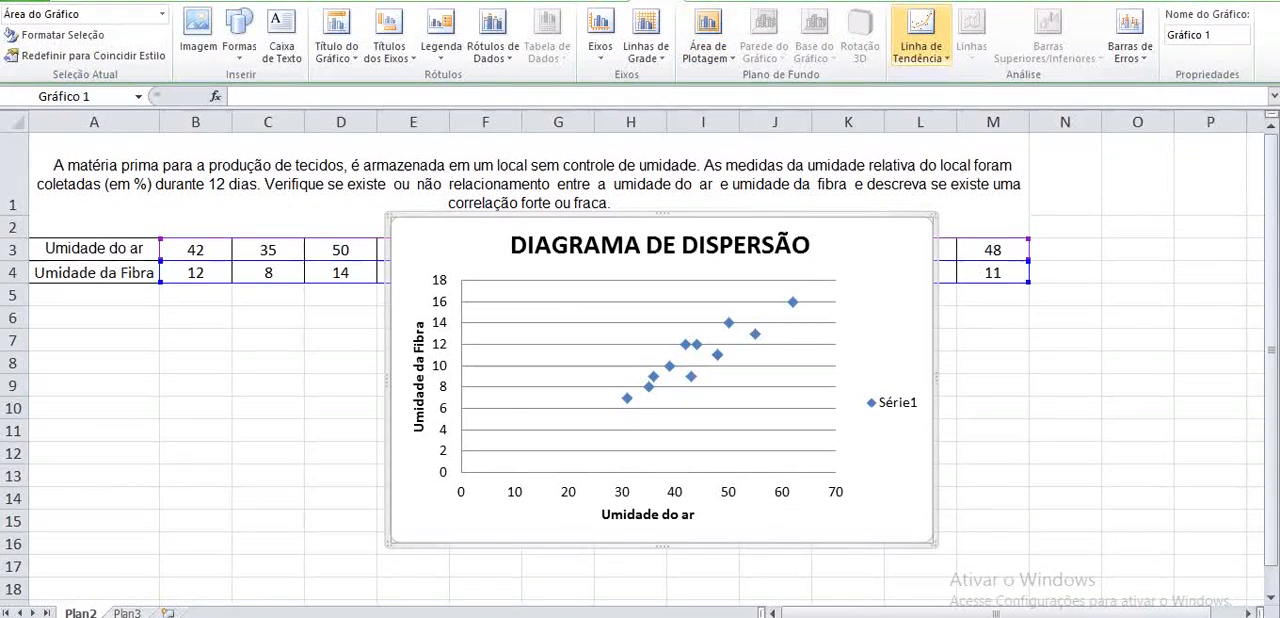
pyautogui.click(920, 40)
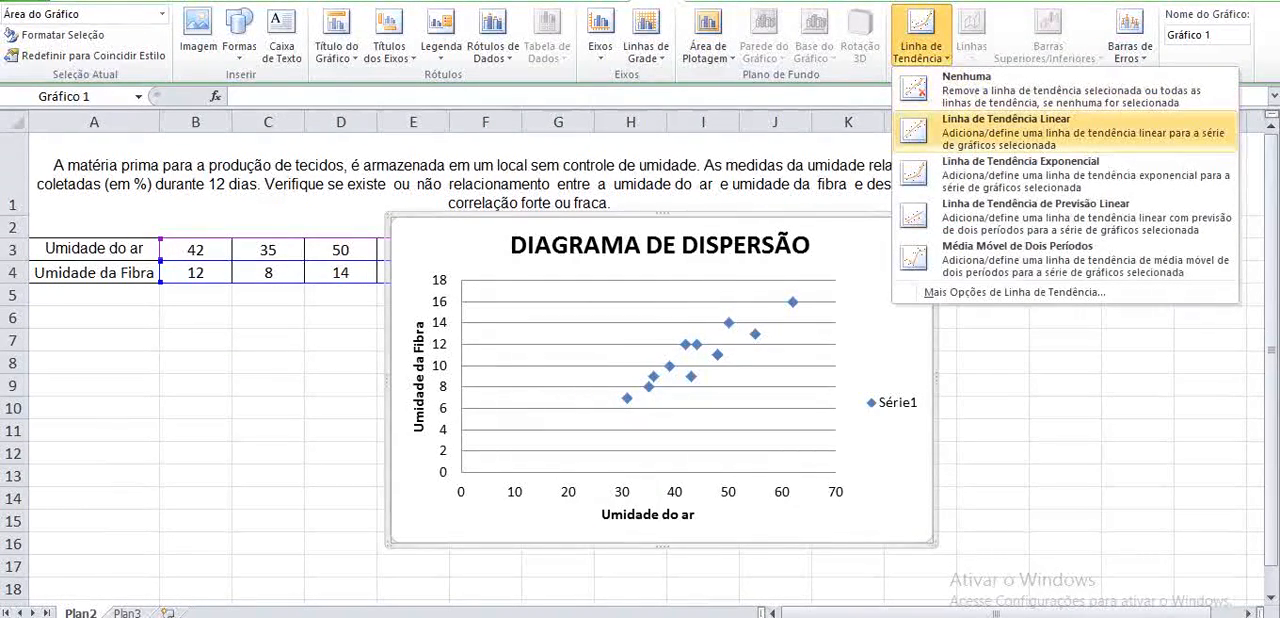
pyautogui.click(1005, 125)
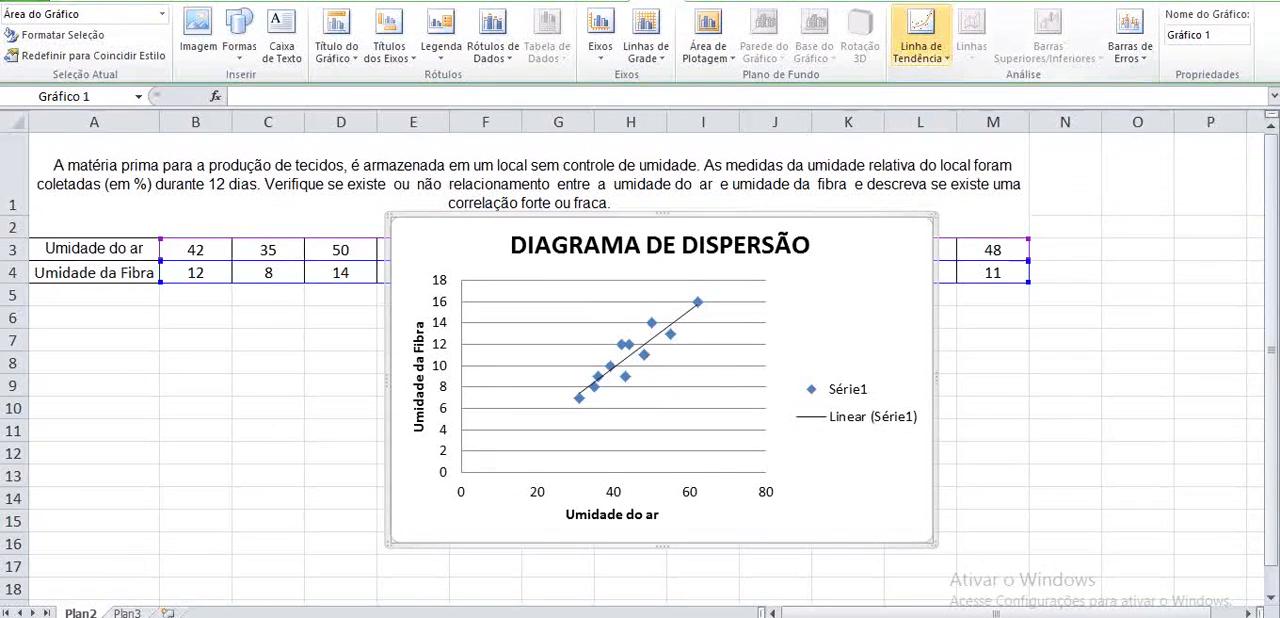
# - Add another linear trendline through the trendline options, displaying its equation and R-squared value on the chart
pyautogui.click(920, 40)
pyautogui.click(1014, 292)
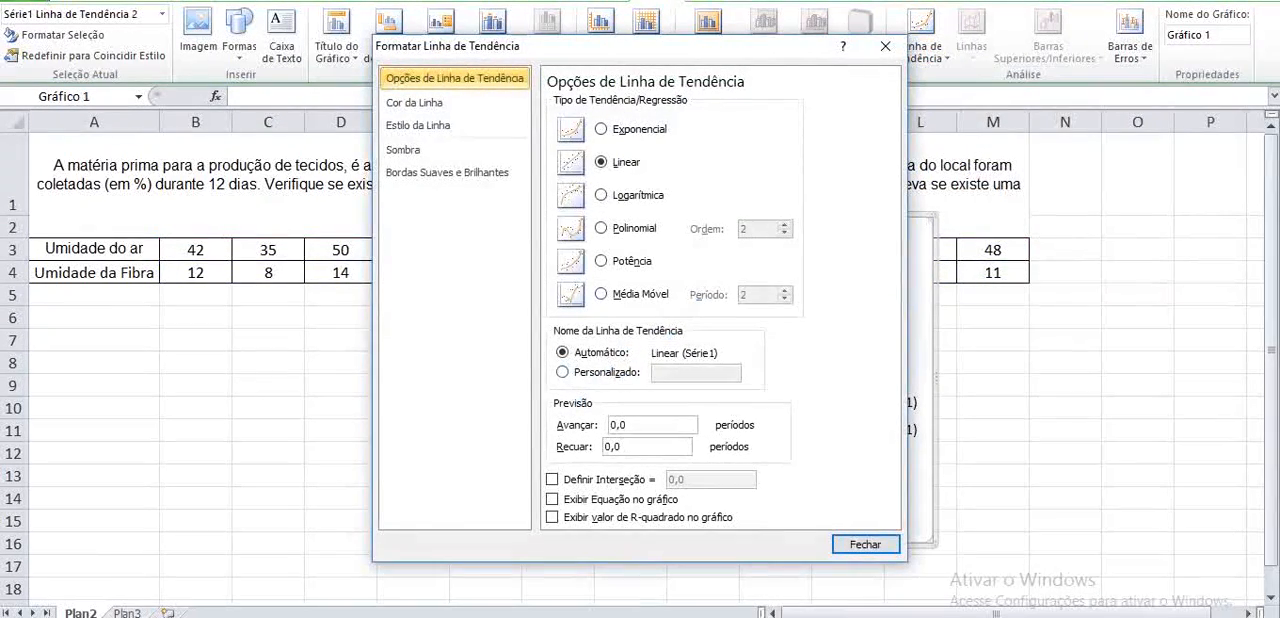
pyautogui.click(552, 499)
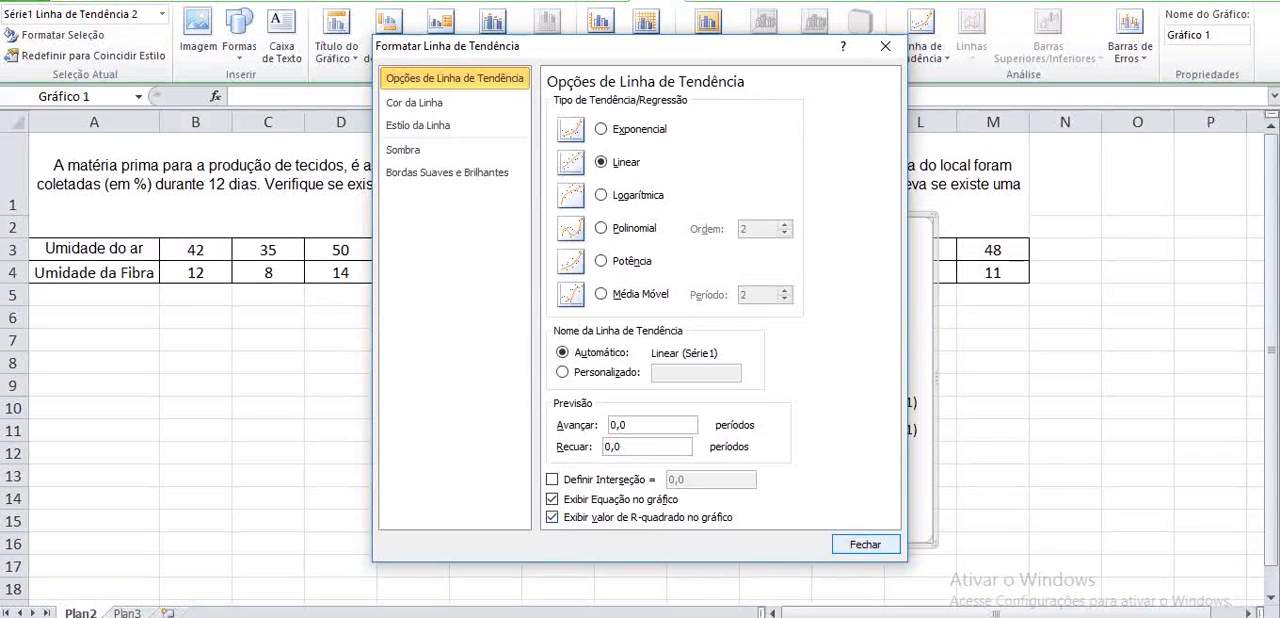
pyautogui.click(866, 545)
pyautogui.click(627, 311)
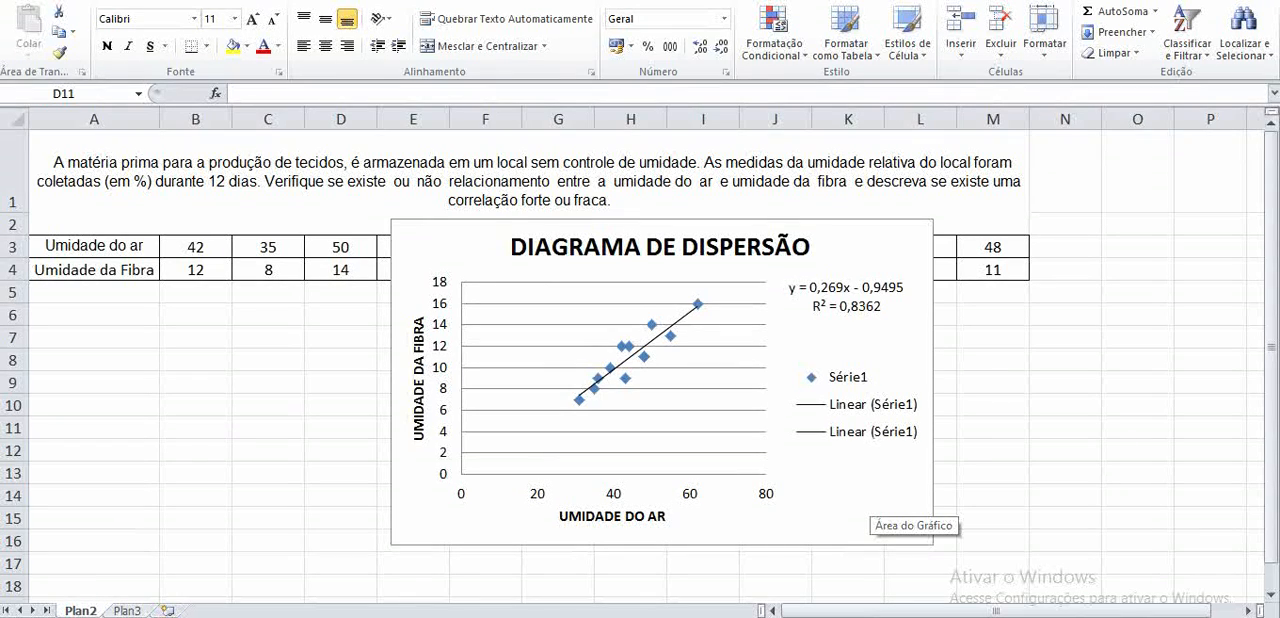
# - Deselect the scatter chart and switch to the Plan3 worksheet with the overtime and errors data
pyautogui.click(341, 428)
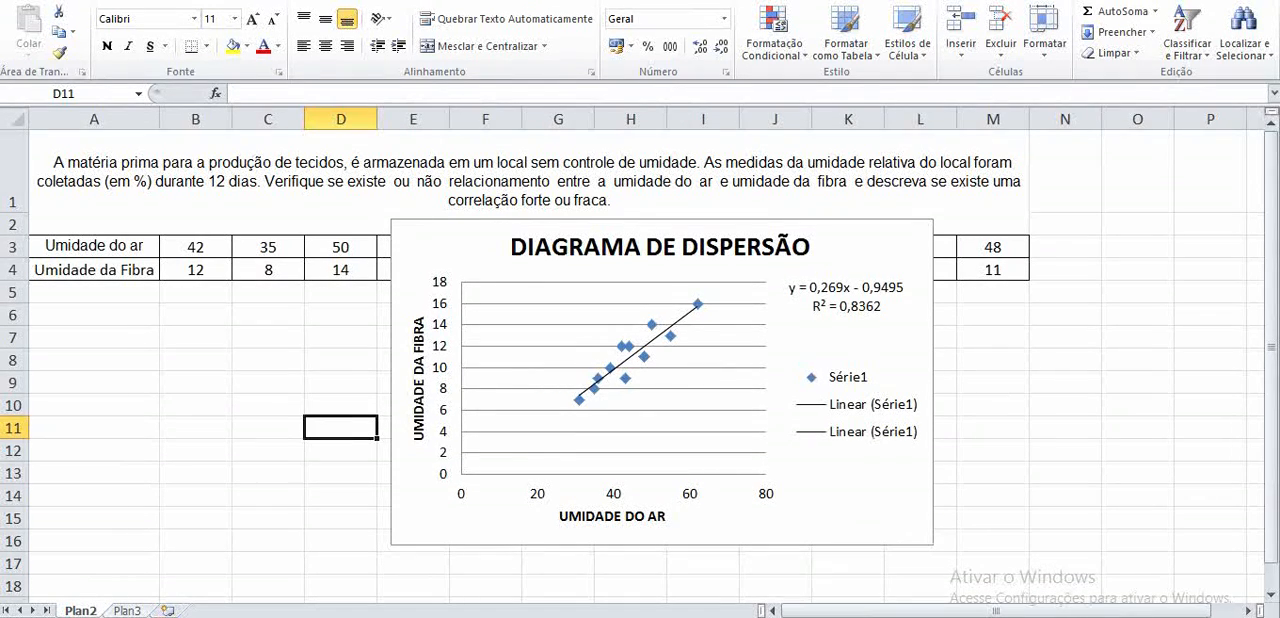
pyautogui.hotkey('ctrl', 'pagedown')
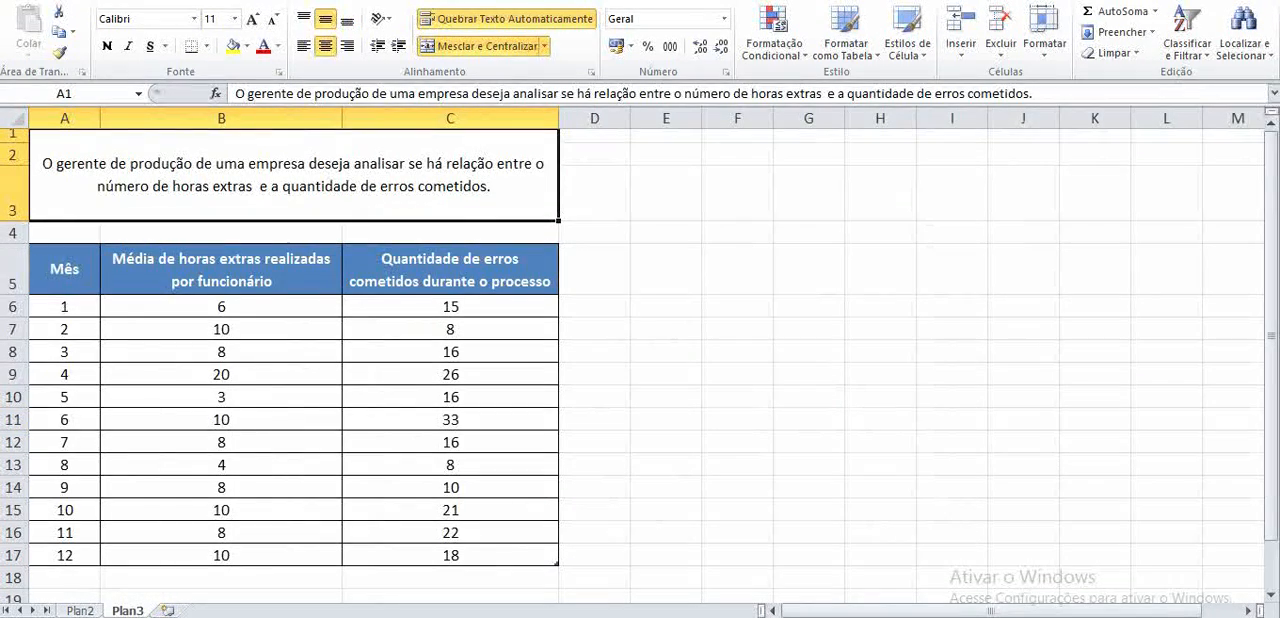